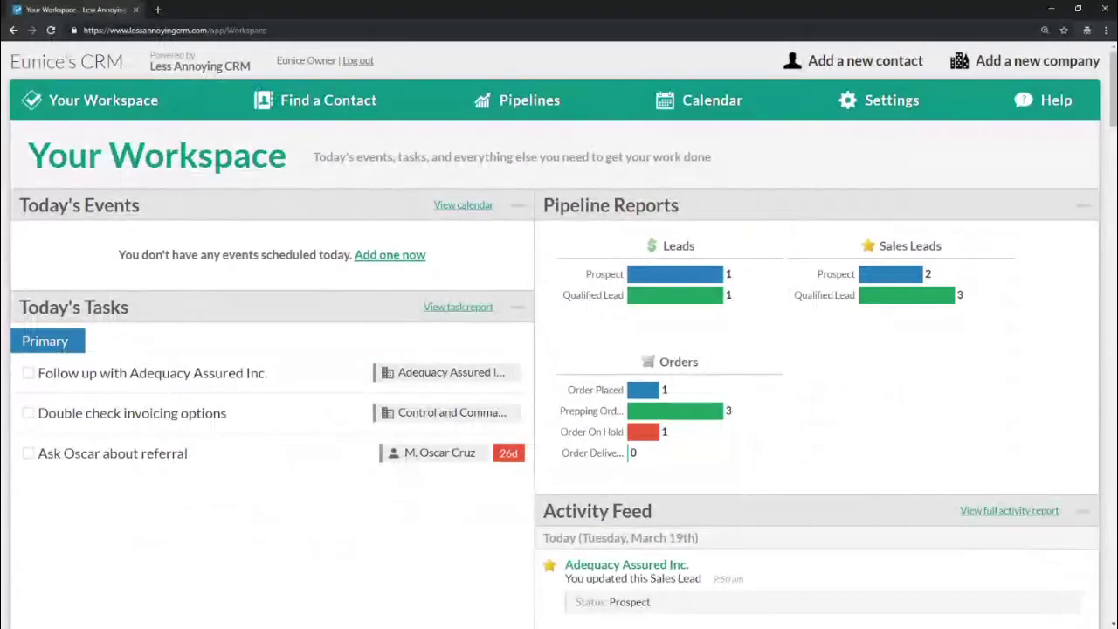
Step: Open the Activity Report and filter it to the activity of the last user listed in the user filter
{"action": "mouse_move", "coordinate": [121, 111]}
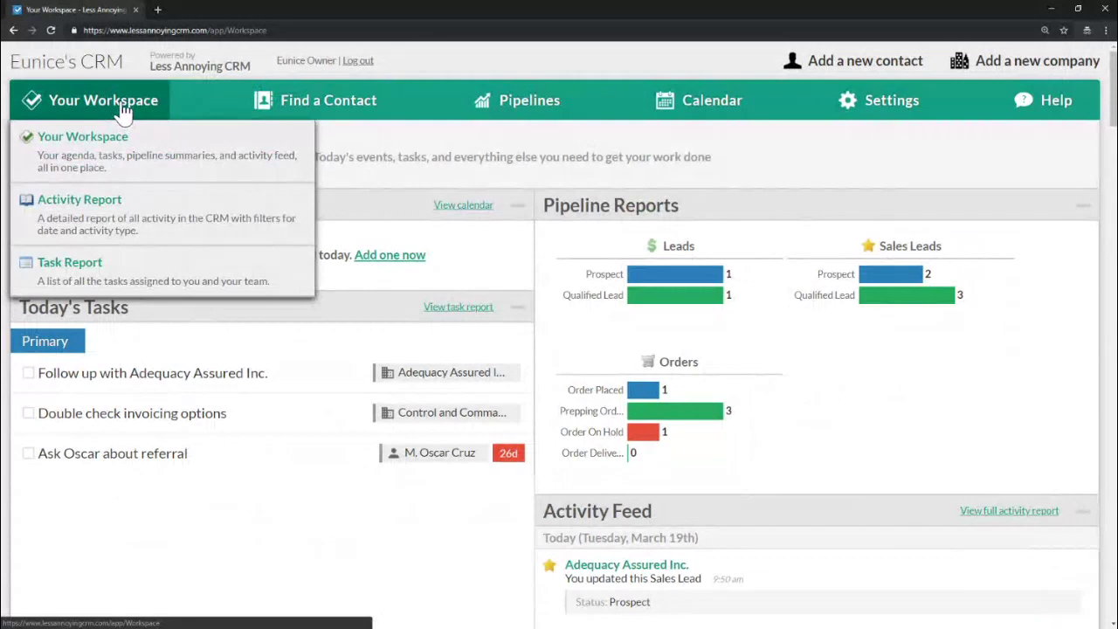
{"action": "left_click", "coordinate": [135, 229]}
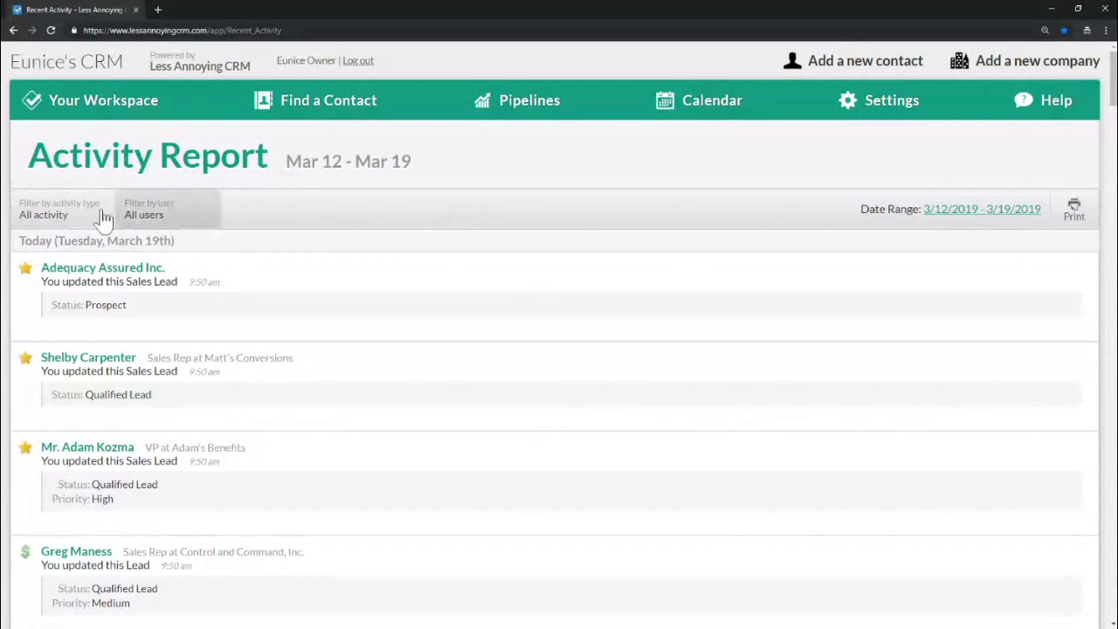
{"action": "left_click", "coordinate": [171, 216]}
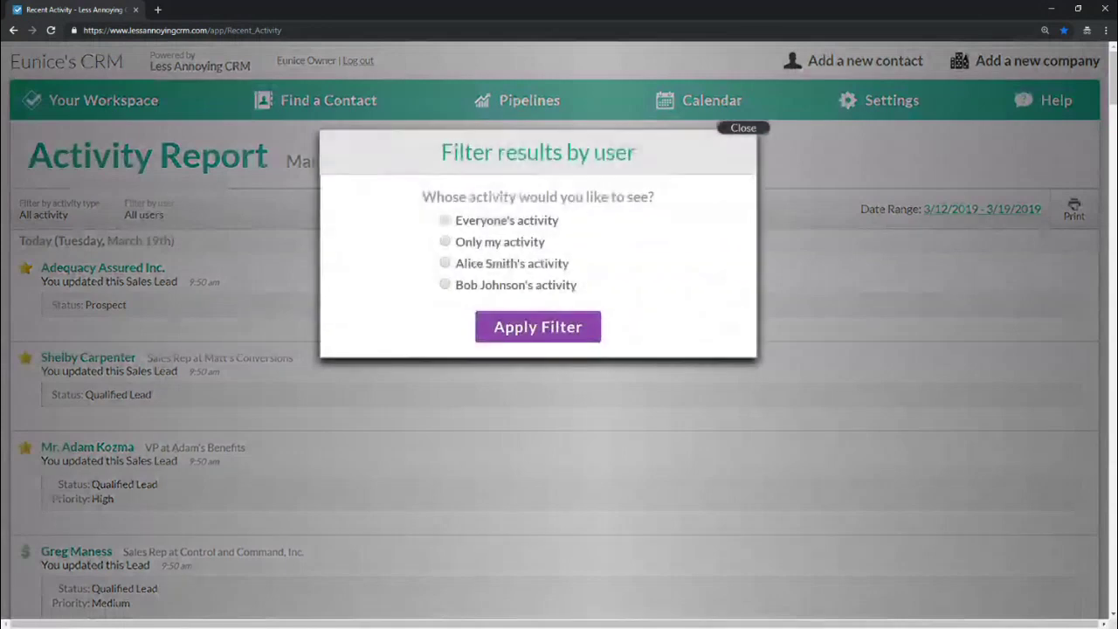
{"action": "left_click", "coordinate": [445, 287]}
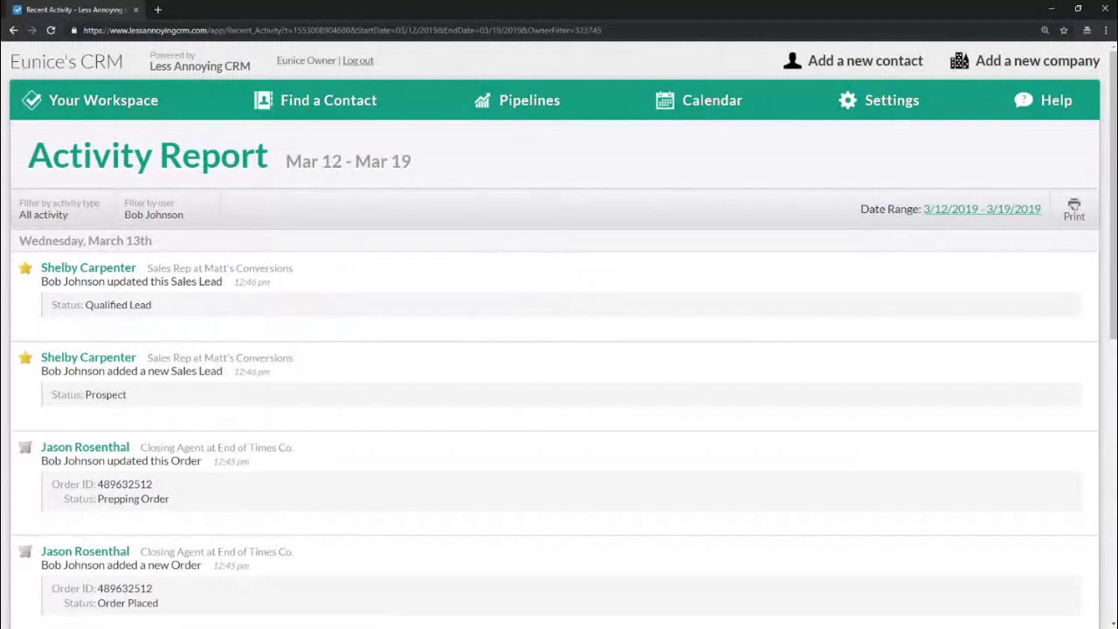
Step: Set the Activity Report's date range to 3/1/2019 - 3/19/2019 and look through the listed activity
{"action": "left_click_drag", "start_coordinate": [860, 209], "coordinate": [1042, 210]}
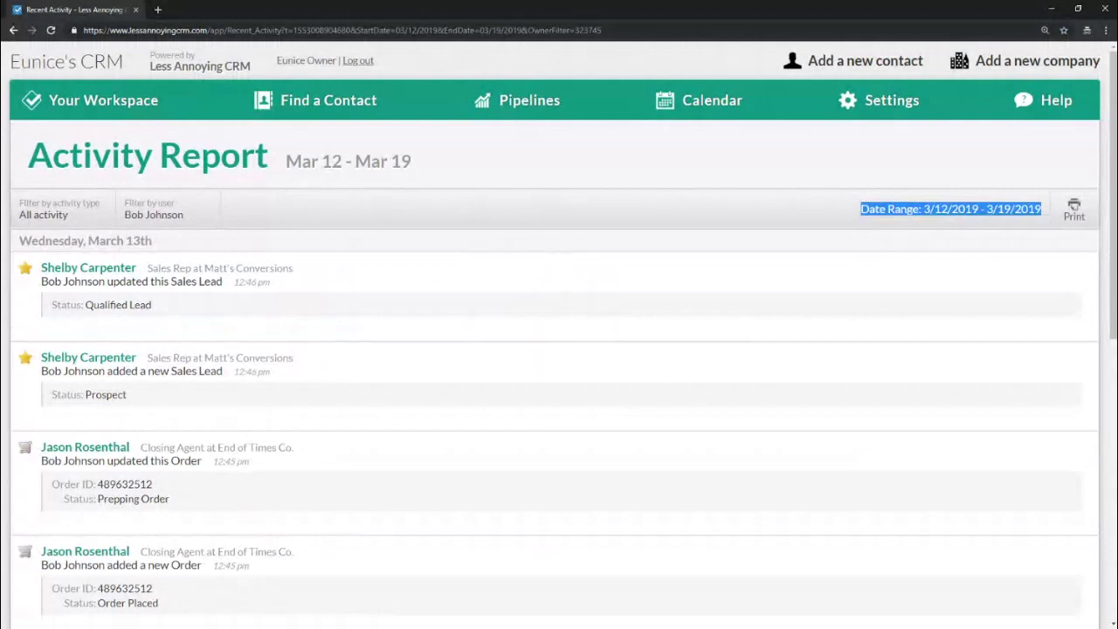
{"action": "left_click", "coordinate": [1035, 209]}
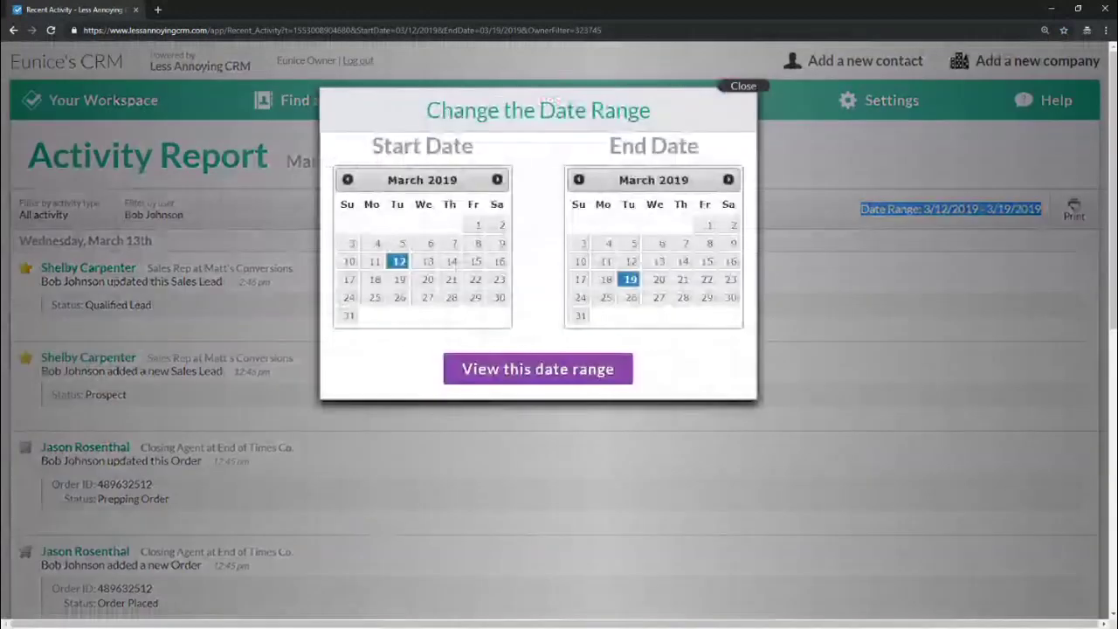
{"action": "left_click", "coordinate": [478, 226]}
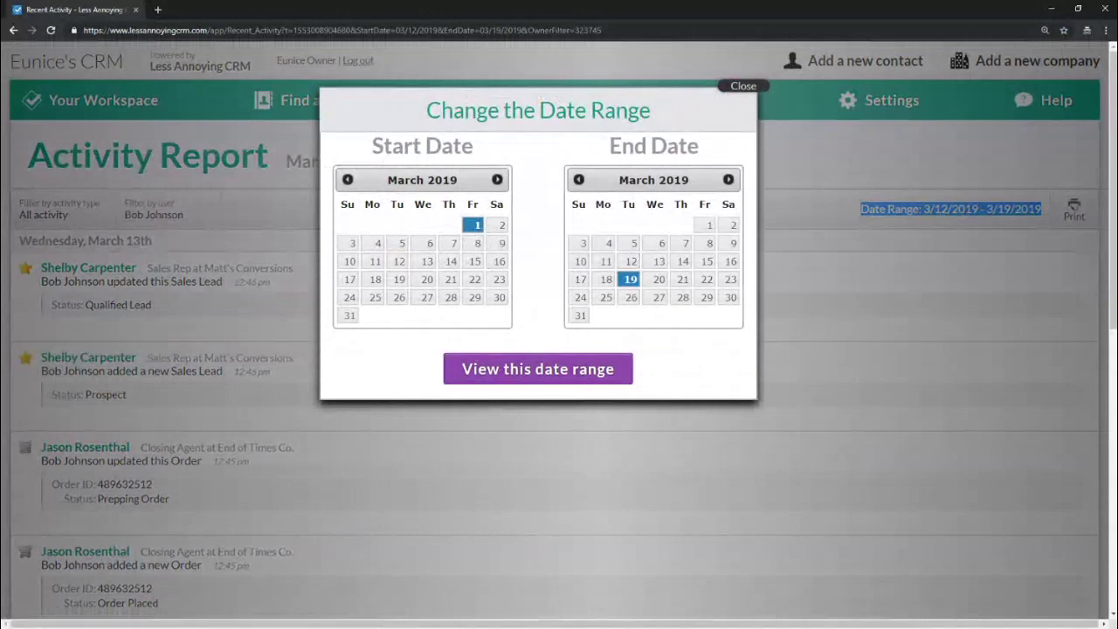
{"action": "left_click", "coordinate": [537, 369]}
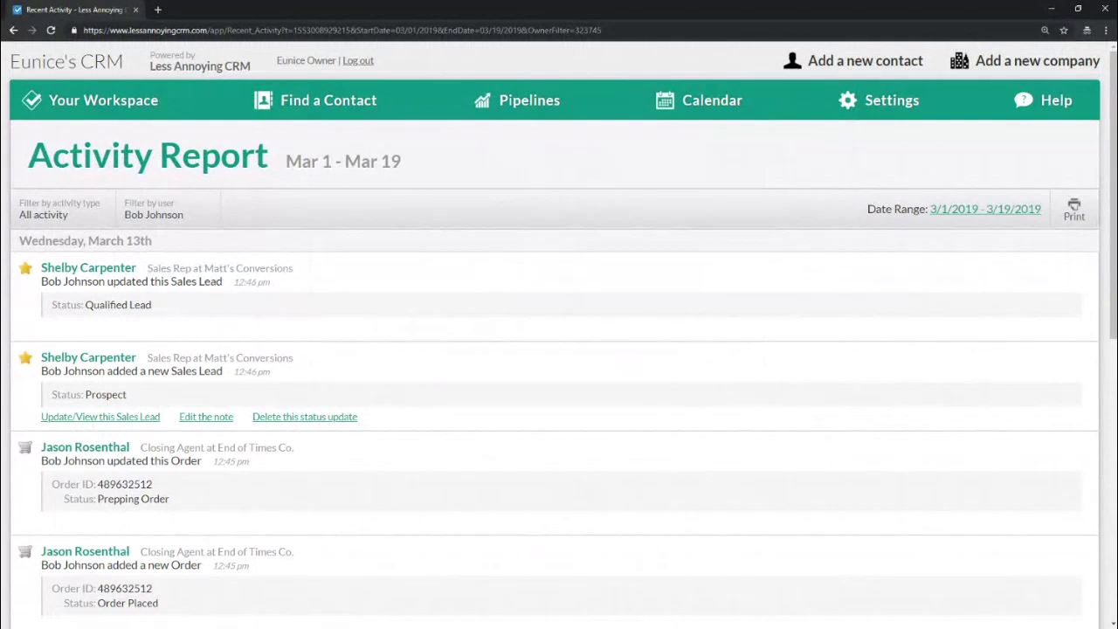
{"action": "scroll", "coordinate": [559, 349], "scroll_direction": "down", "scroll_amount": 1}
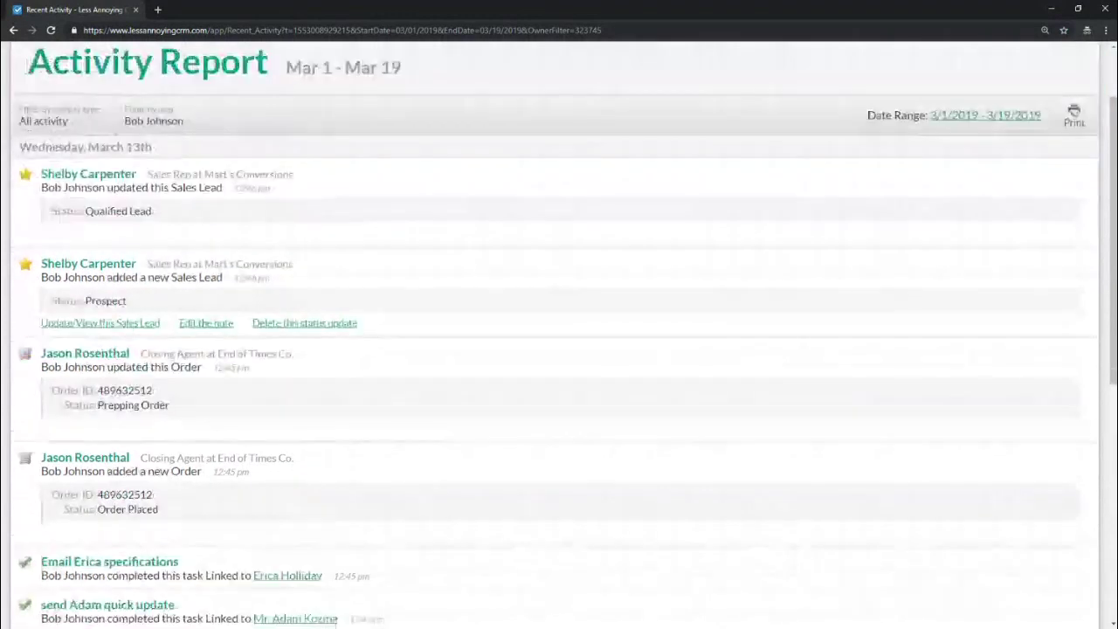
{"action": "scroll", "coordinate": [559, 350], "scroll_direction": "down", "scroll_amount": 4}
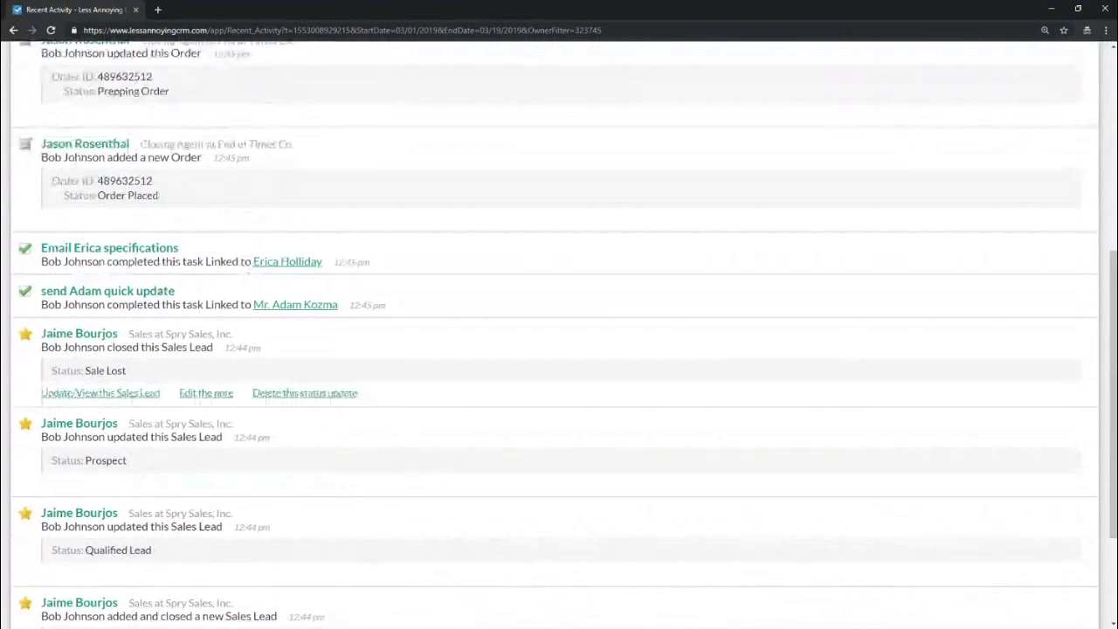
{"action": "scroll", "coordinate": [559, 350], "scroll_direction": "up", "scroll_amount": 2}
{"action": "scroll", "coordinate": [559, 349], "scroll_direction": "up", "scroll_amount": 1}
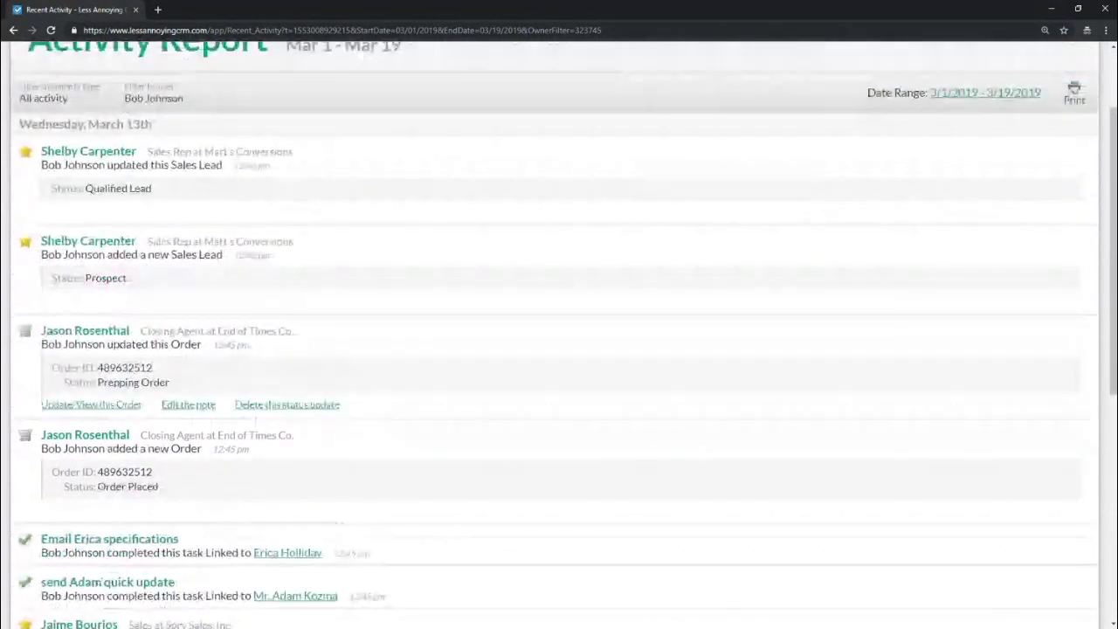
{"action": "scroll", "coordinate": [559, 350], "scroll_direction": "up", "scroll_amount": 1}
{"action": "scroll", "coordinate": [559, 349], "scroll_direction": "up", "scroll_amount": 1}
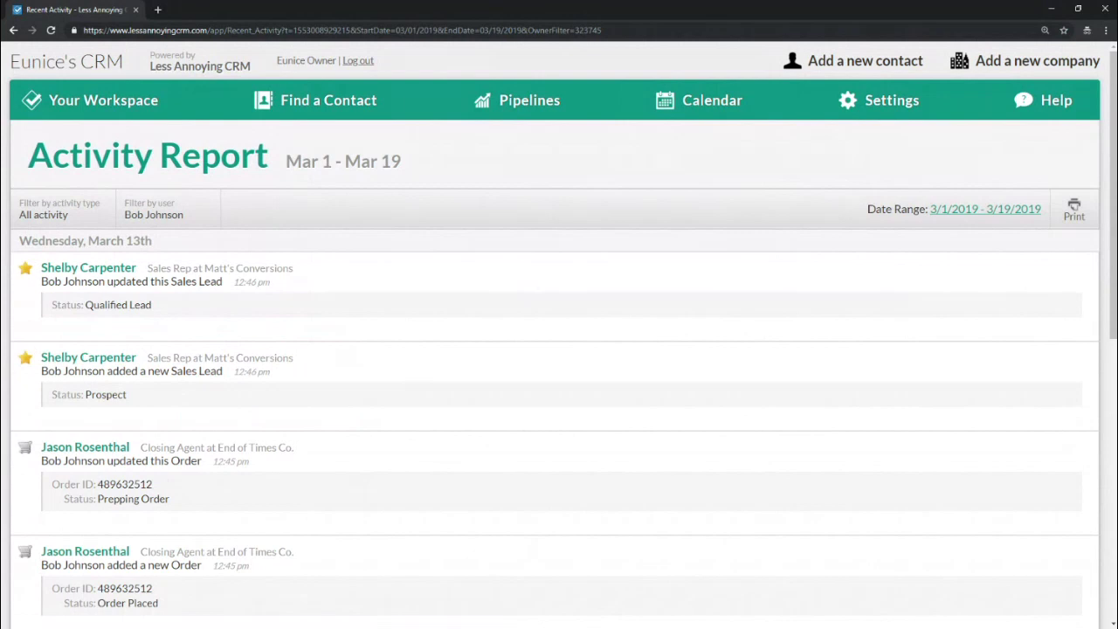
Step: Open the Task Report and filter it to the tasks assigned to the last user listed
{"action": "mouse_move", "coordinate": [126, 103]}
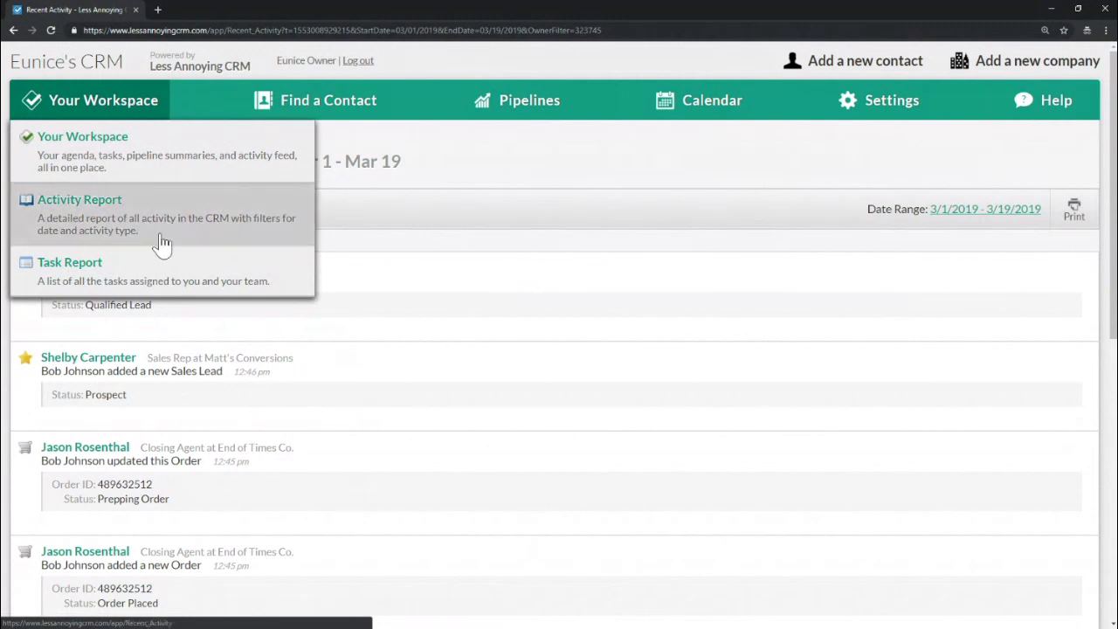
{"action": "left_click", "coordinate": [116, 287]}
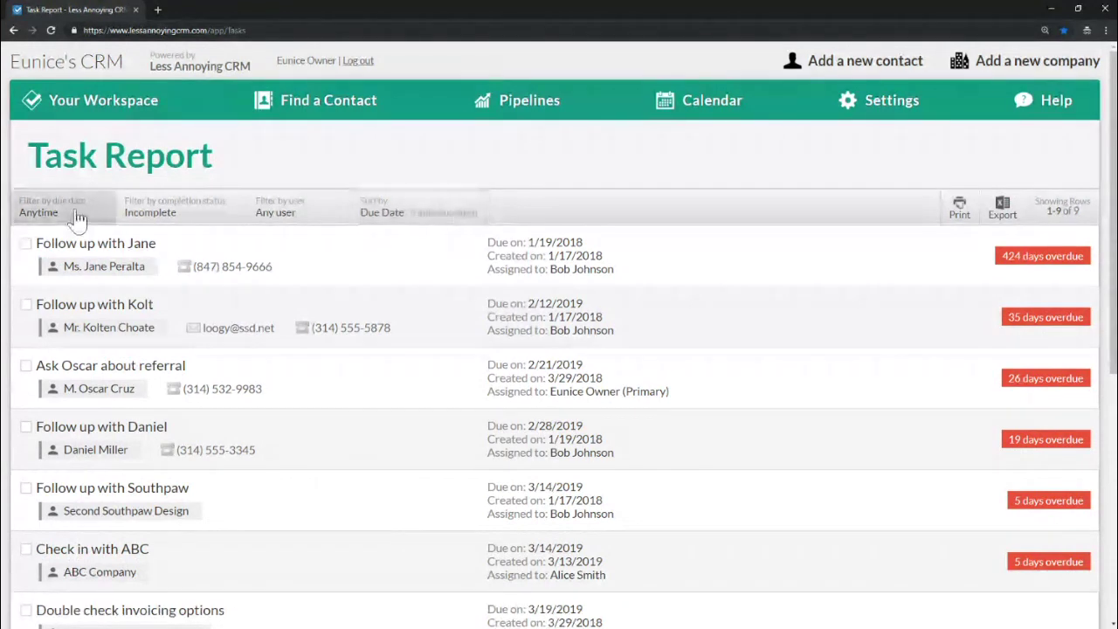
{"action": "scroll", "coordinate": [77, 218], "scroll_direction": "down", "scroll_amount": 1}
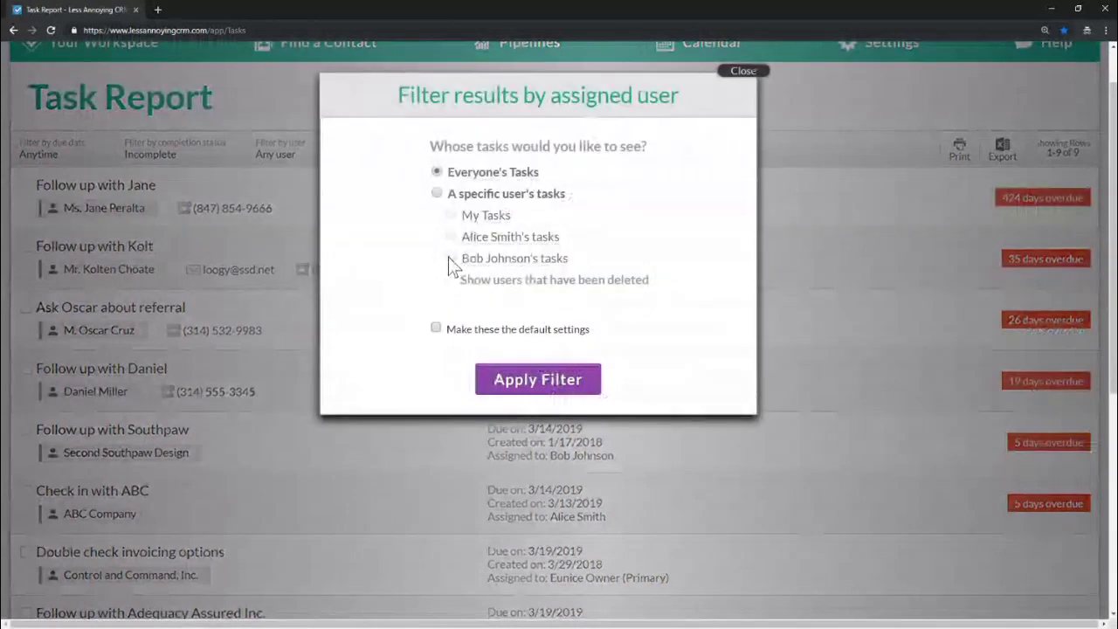
{"action": "left_click", "coordinate": [450, 257]}
{"action": "left_click", "coordinate": [538, 379]}
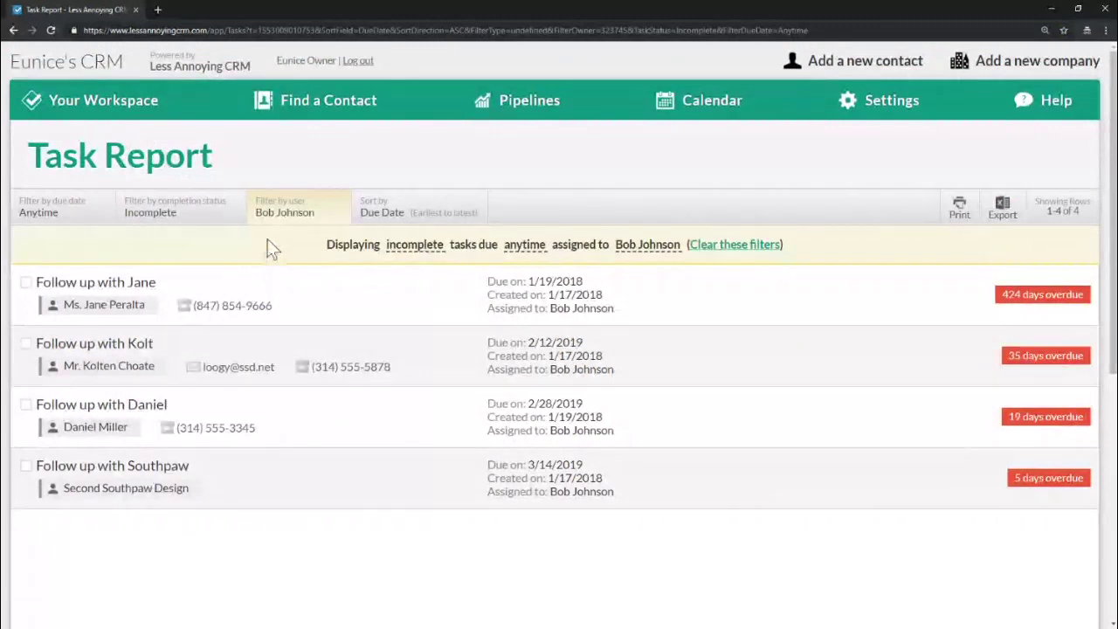
Step: Check how long the first task in the filtered Task Report is overdue and what it is about
{"action": "left_click_drag", "start_coordinate": [1003, 295], "coordinate": [1080, 295]}
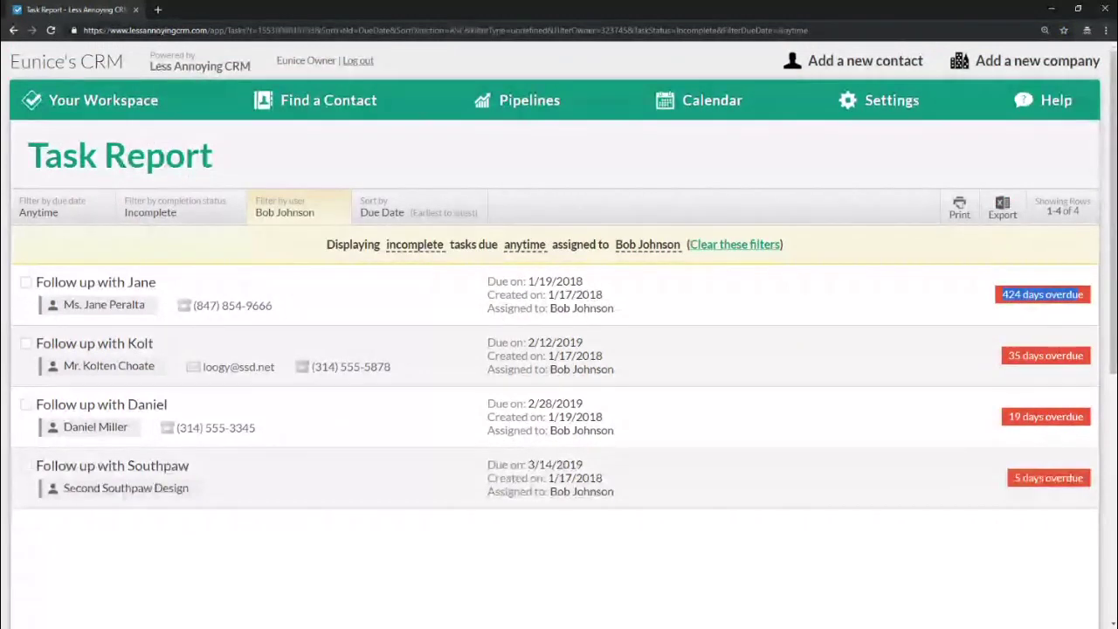
{"action": "left_click", "coordinate": [224, 286]}
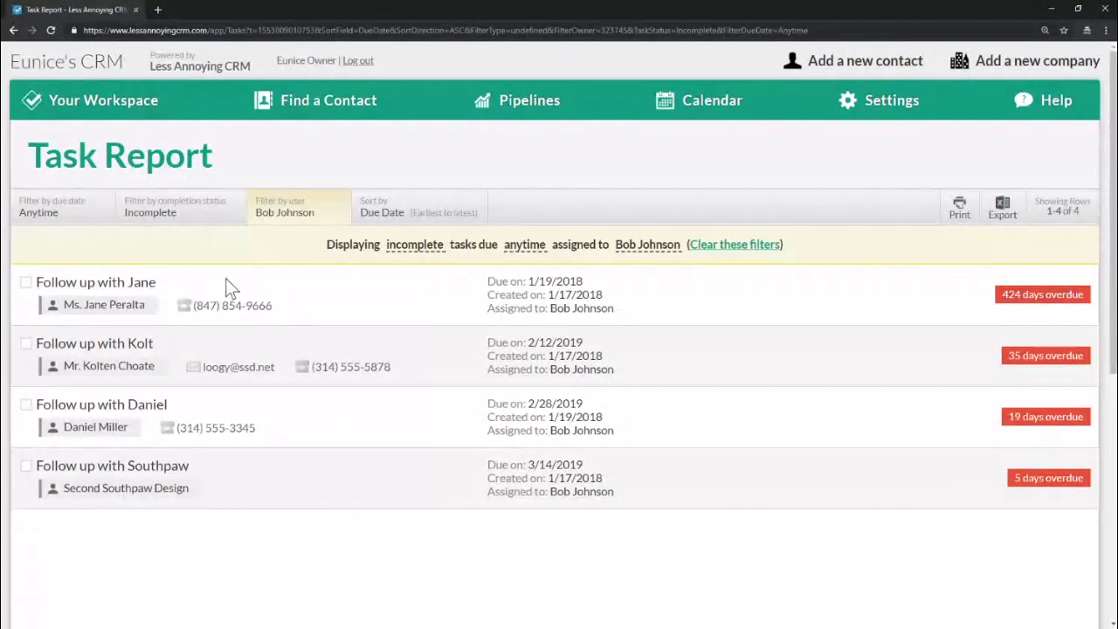
{"action": "left_click_drag", "start_coordinate": [78, 284], "coordinate": [157, 284]}
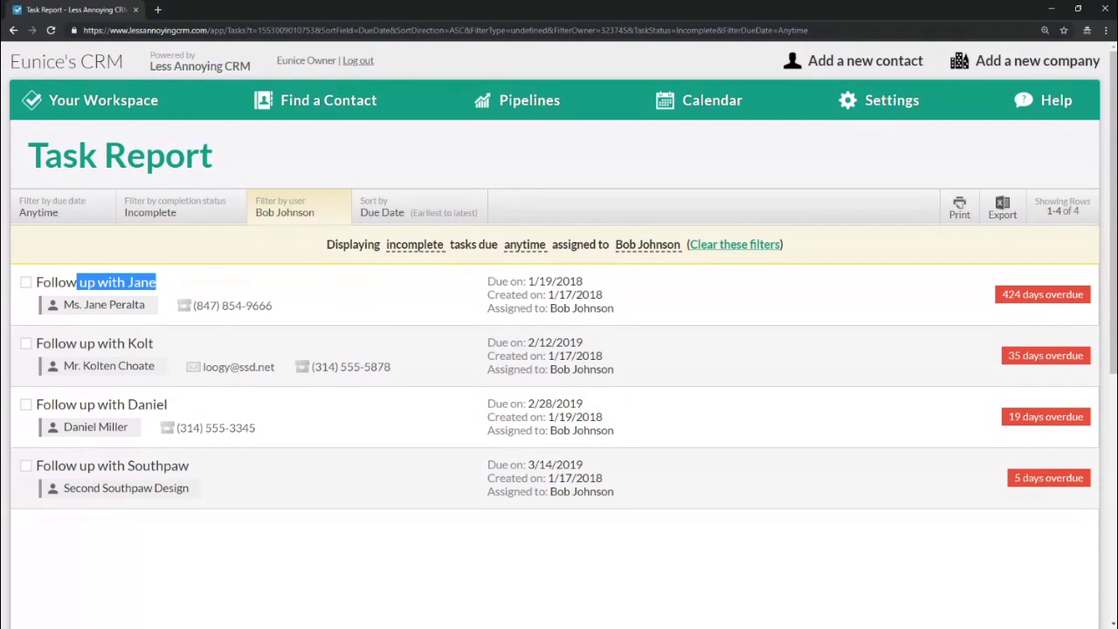
{"action": "left_click", "coordinate": [450, 298]}
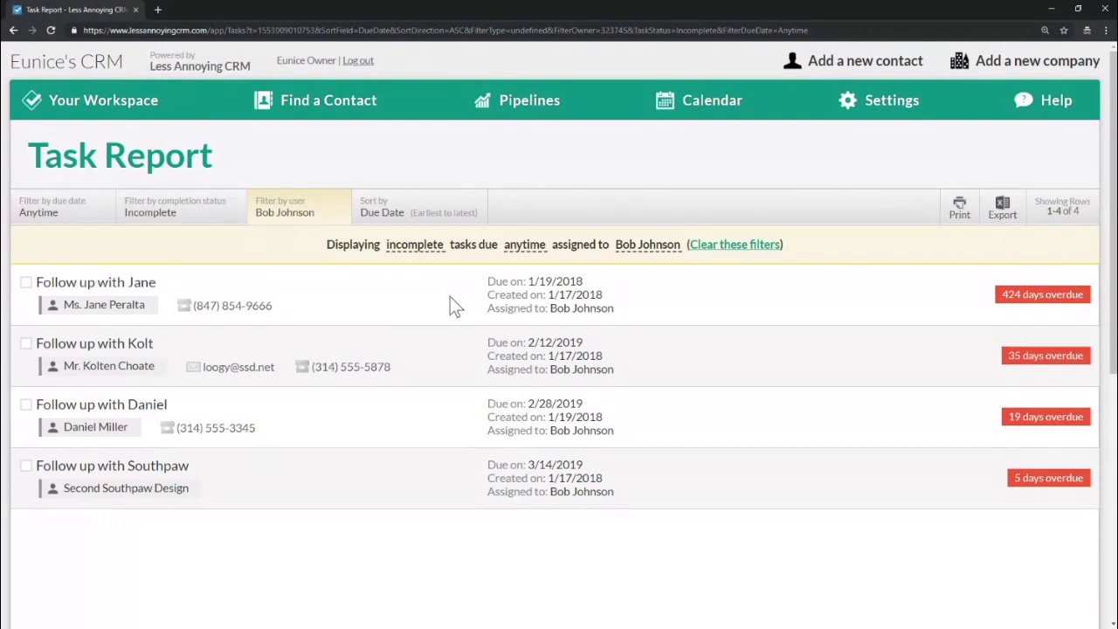
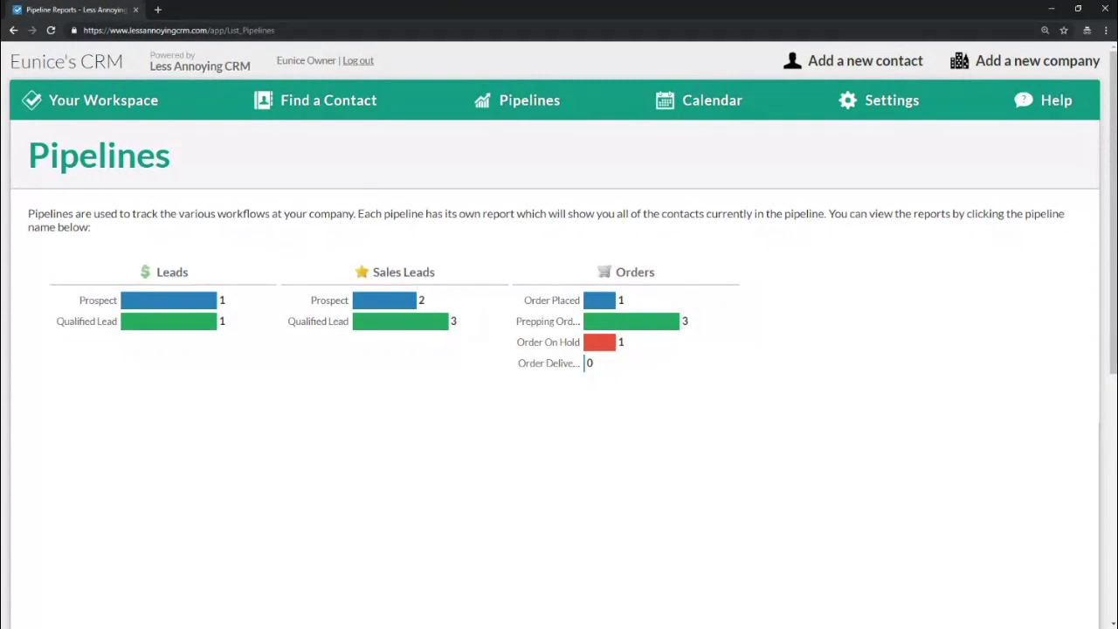
Step: Review the Leads, Sales Leads and Orders summaries on the Pipelines overview
{"action": "left_click_drag", "start_coordinate": [218, 279], "coordinate": [148, 274]}
{"action": "left_click_drag", "start_coordinate": [439, 273], "coordinate": [365, 281]}
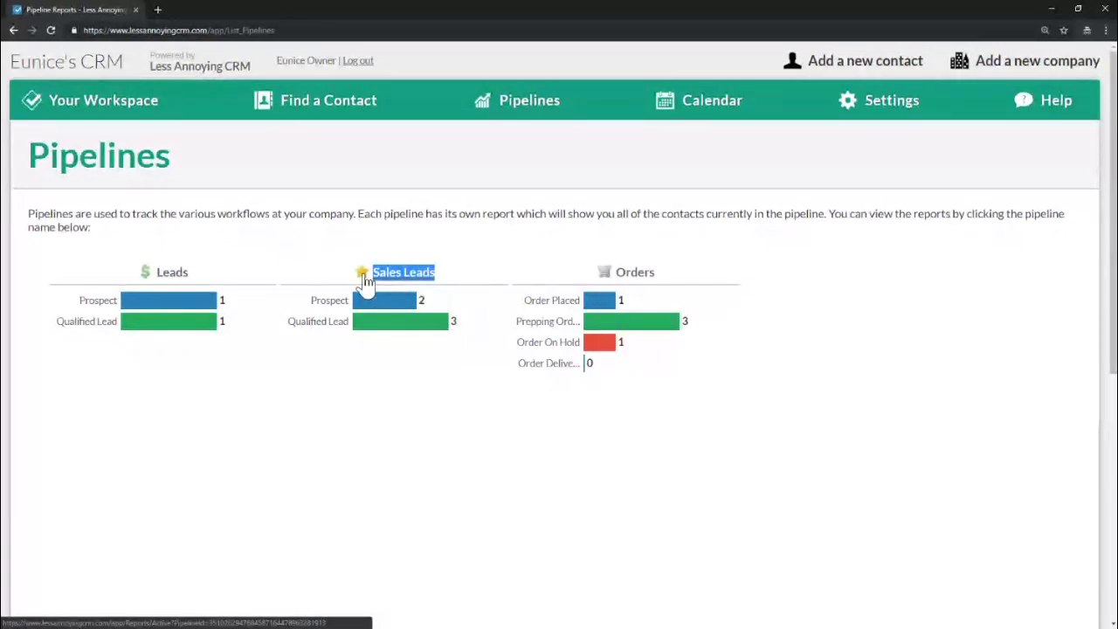
{"action": "left_click_drag", "start_coordinate": [657, 272], "coordinate": [615, 273]}
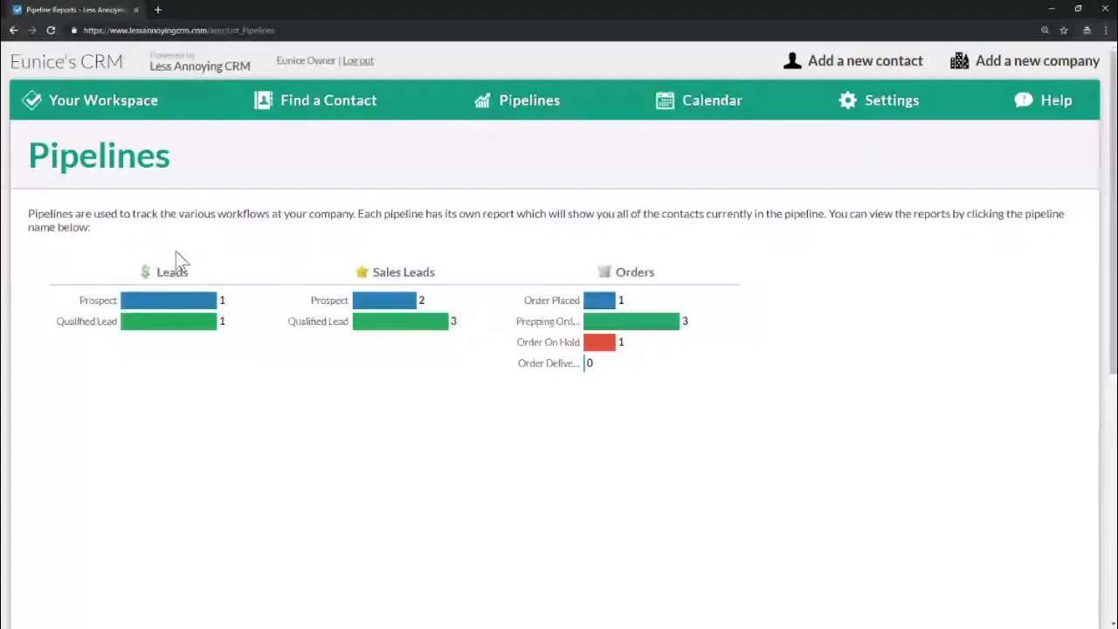
Step: Open the Lead Report and view the status choices in the first lead's Quick Edit form
{"action": "mouse_move", "coordinate": [520, 105]}
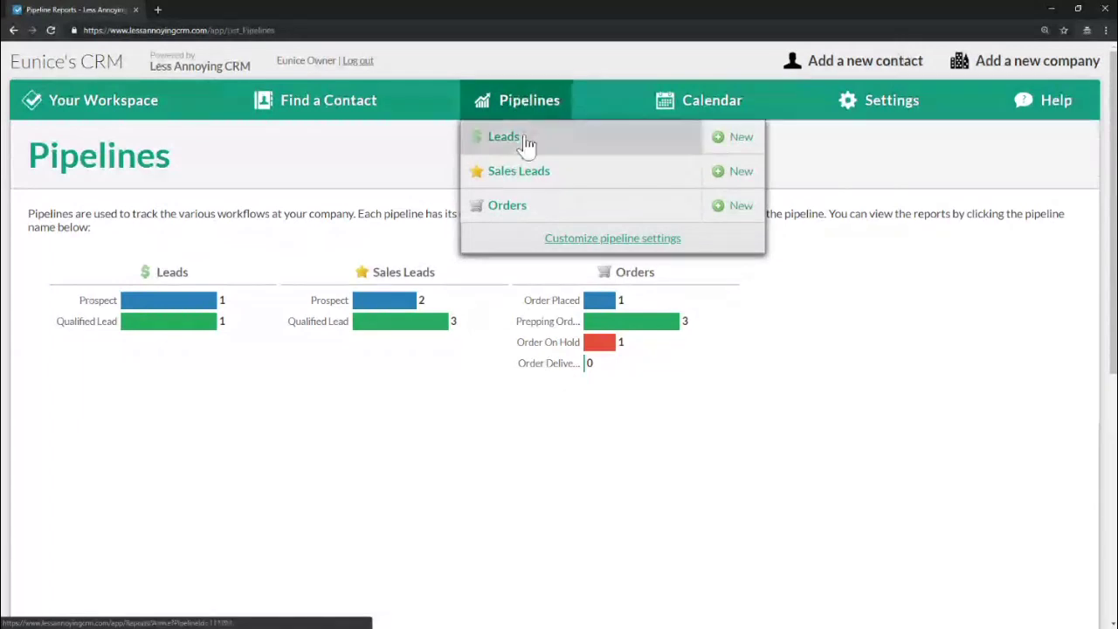
{"action": "left_click", "coordinate": [504, 138]}
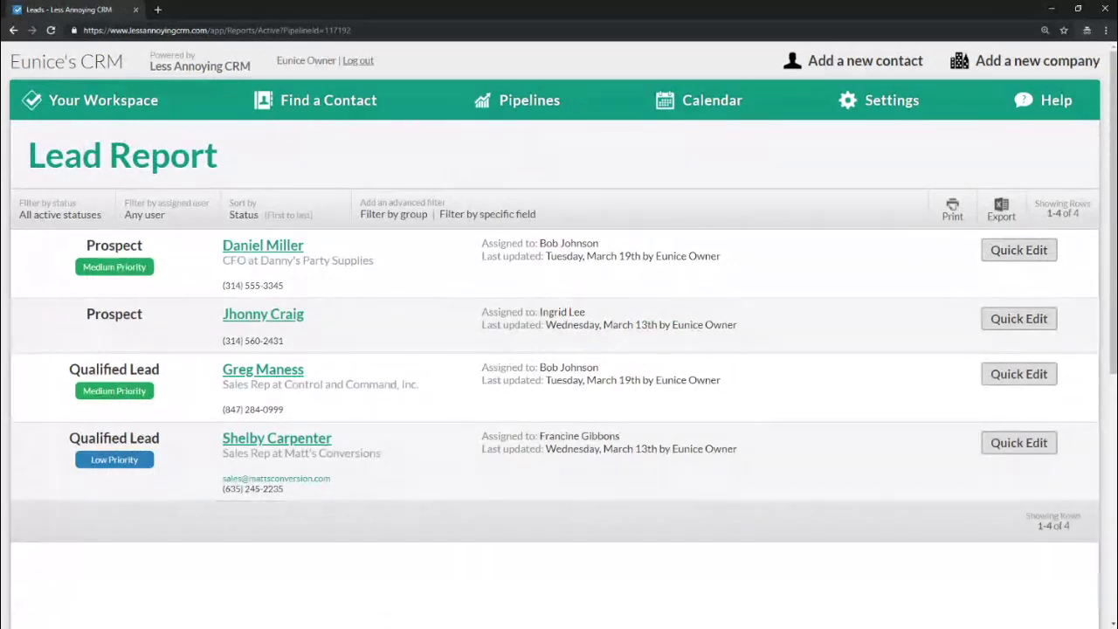
{"action": "left_click", "coordinate": [1019, 250]}
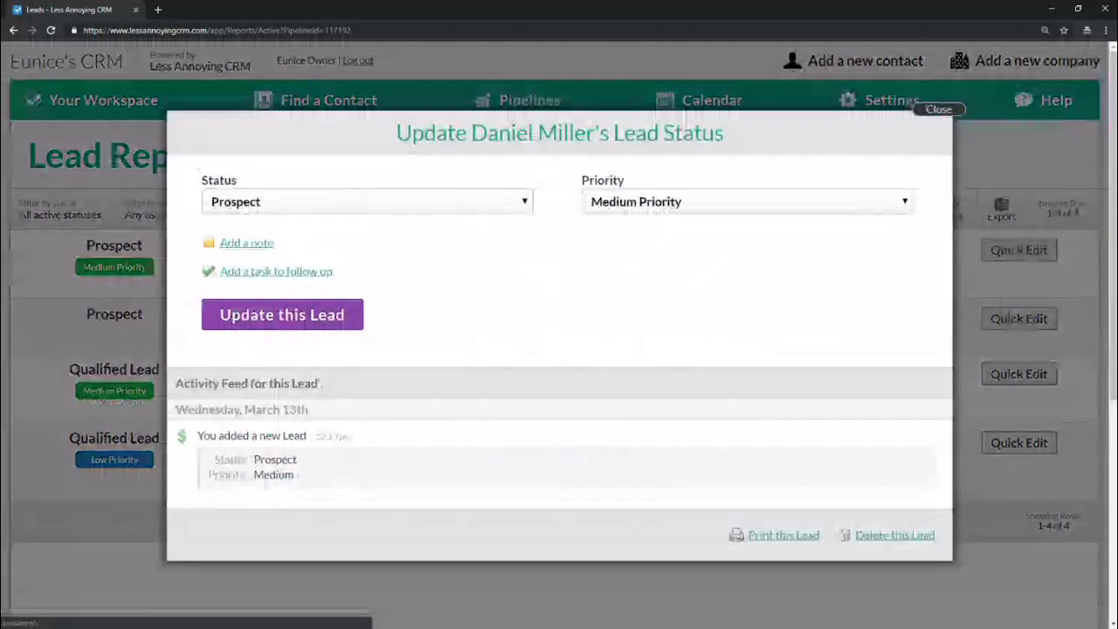
{"action": "left_click", "coordinate": [403, 205]}
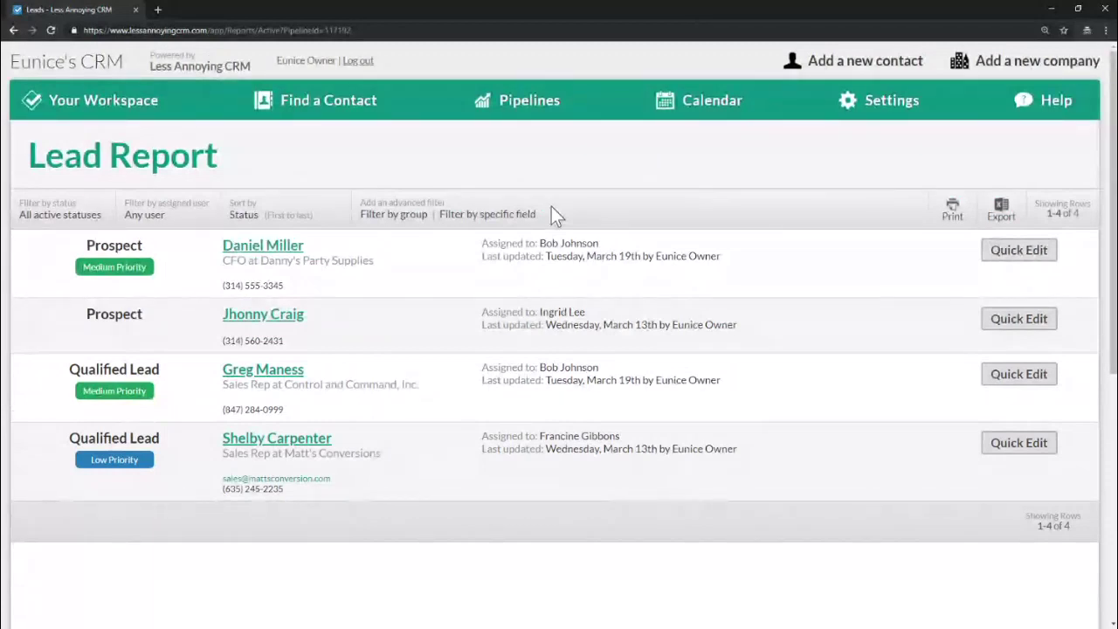
Step: Filter the Lead Report by the specific status Prospect
{"action": "left_click", "coordinate": [81, 214]}
{"action": "left_click", "coordinate": [404, 253]}
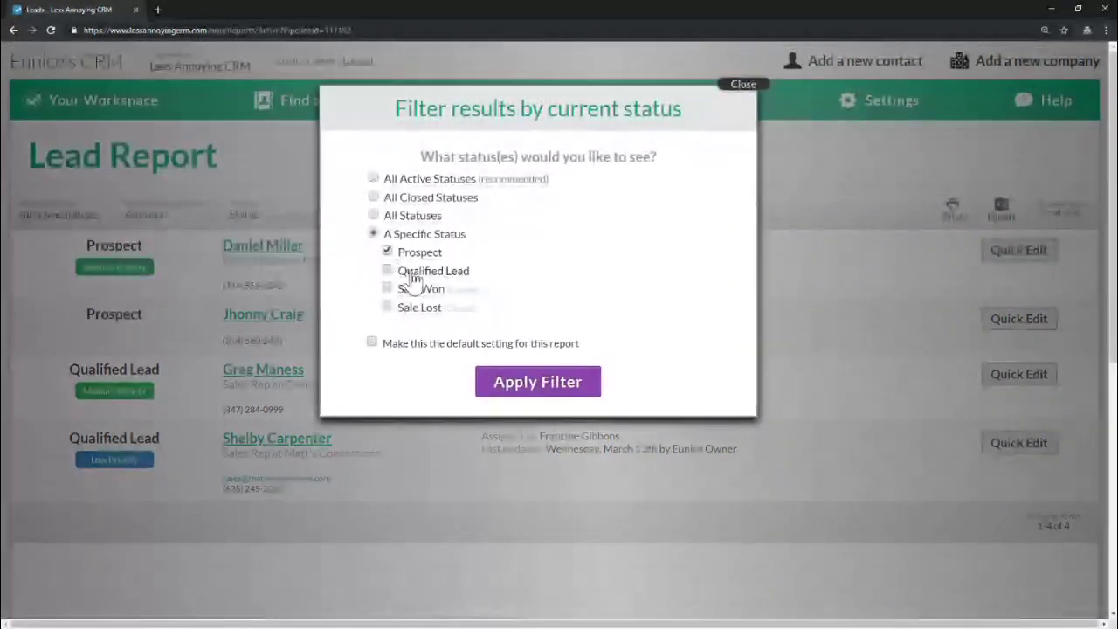
{"action": "left_click", "coordinate": [537, 382]}
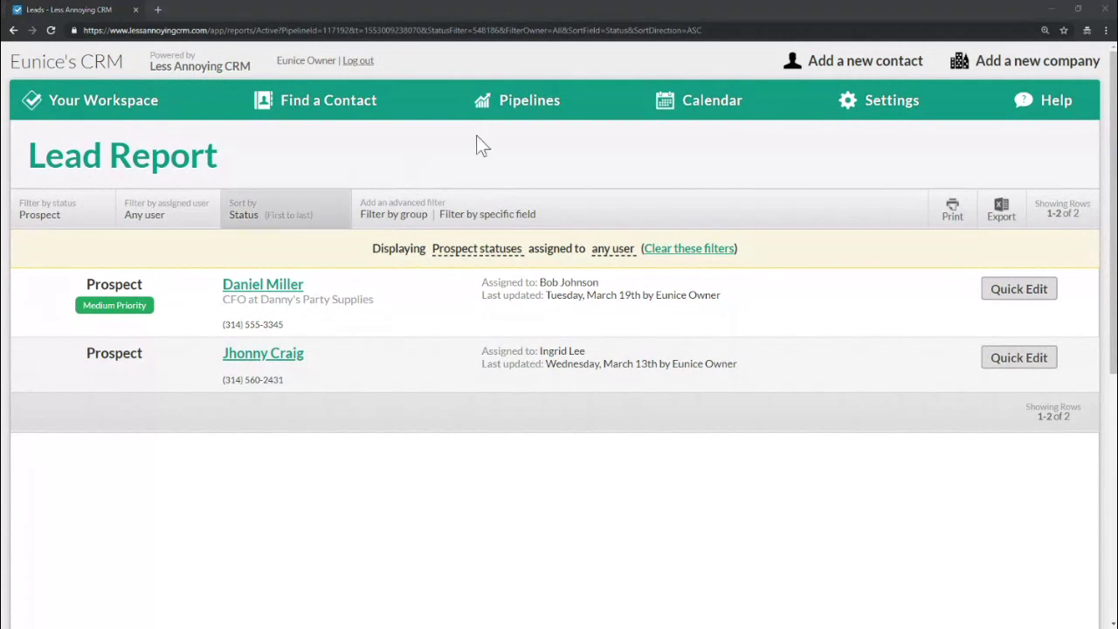
Step: Open the Sales Lead Report and examine the estimated closing date and value of its leads
{"action": "mouse_move", "coordinate": [538, 111]}
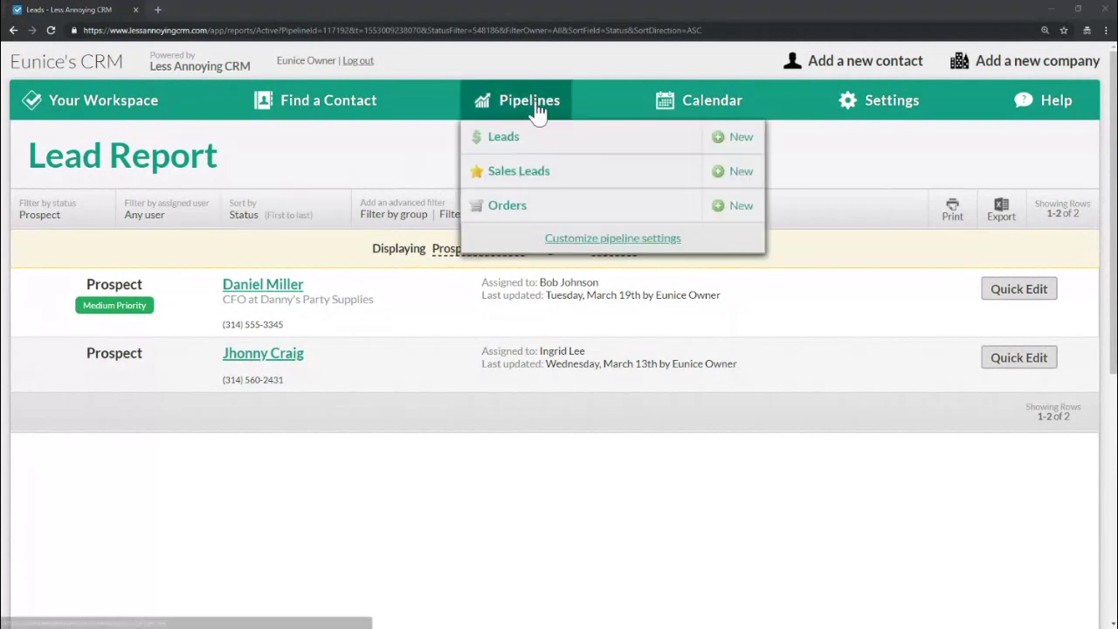
{"action": "left_click", "coordinate": [540, 186]}
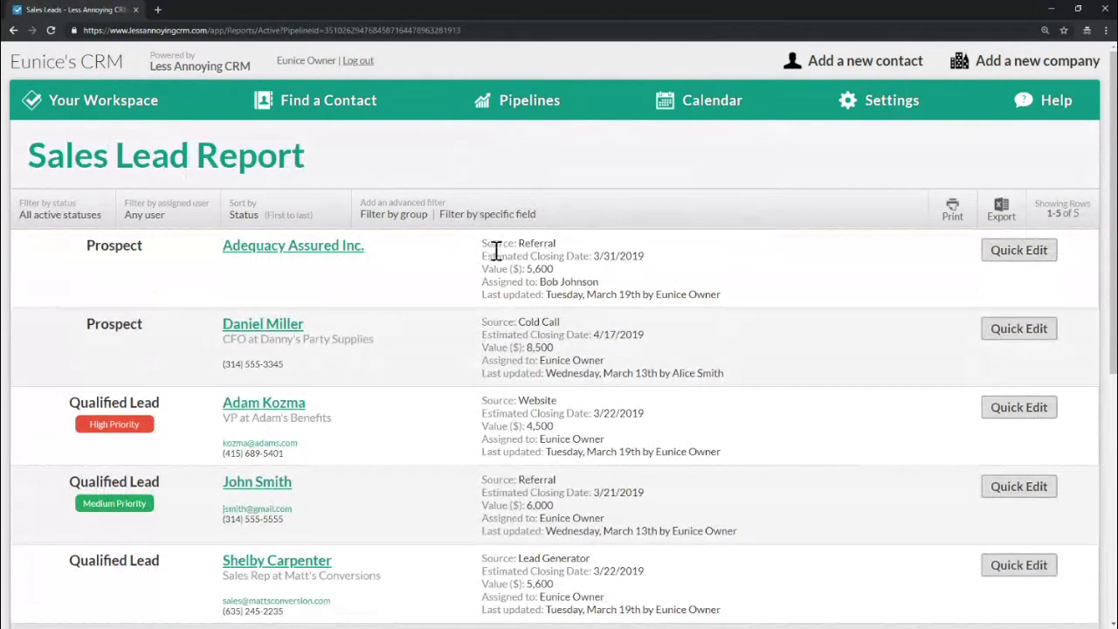
{"action": "left_click_drag", "start_coordinate": [484, 258], "coordinate": [592, 256]}
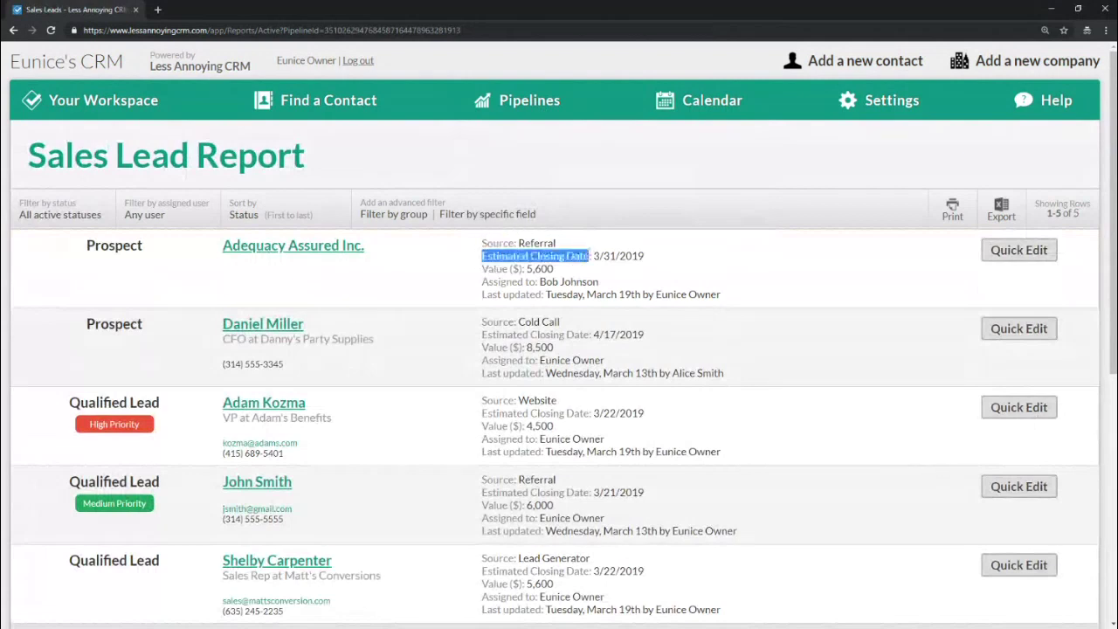
{"action": "left_click_drag", "start_coordinate": [484, 271], "coordinate": [531, 270]}
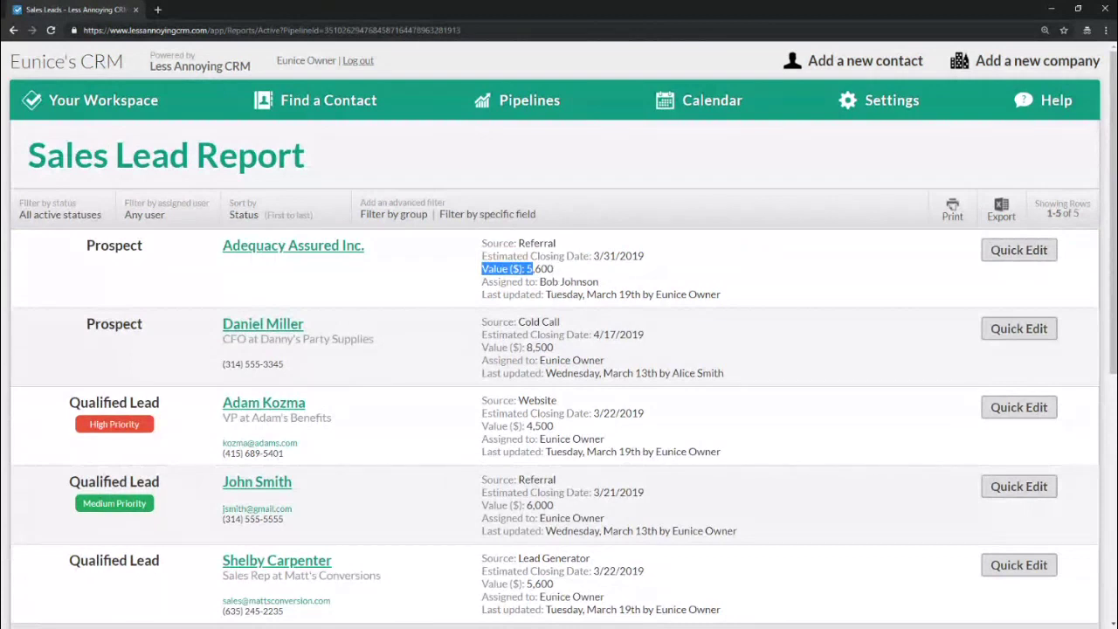
{"action": "left_click", "coordinate": [392, 237]}
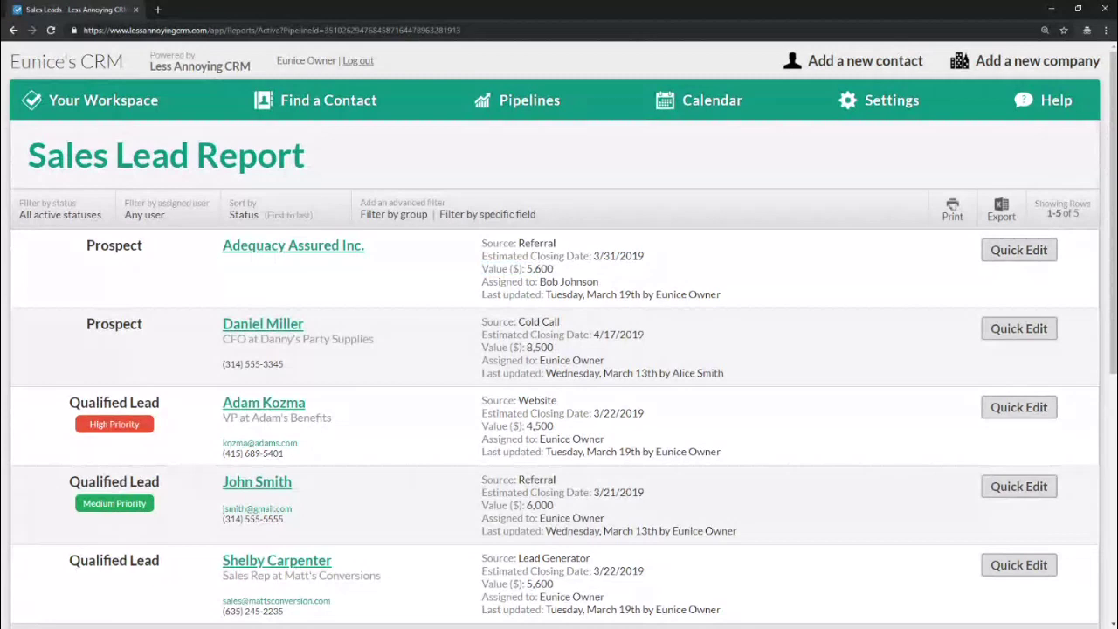
{"action": "scroll", "coordinate": [392, 237], "scroll_direction": "down", "scroll_amount": 1}
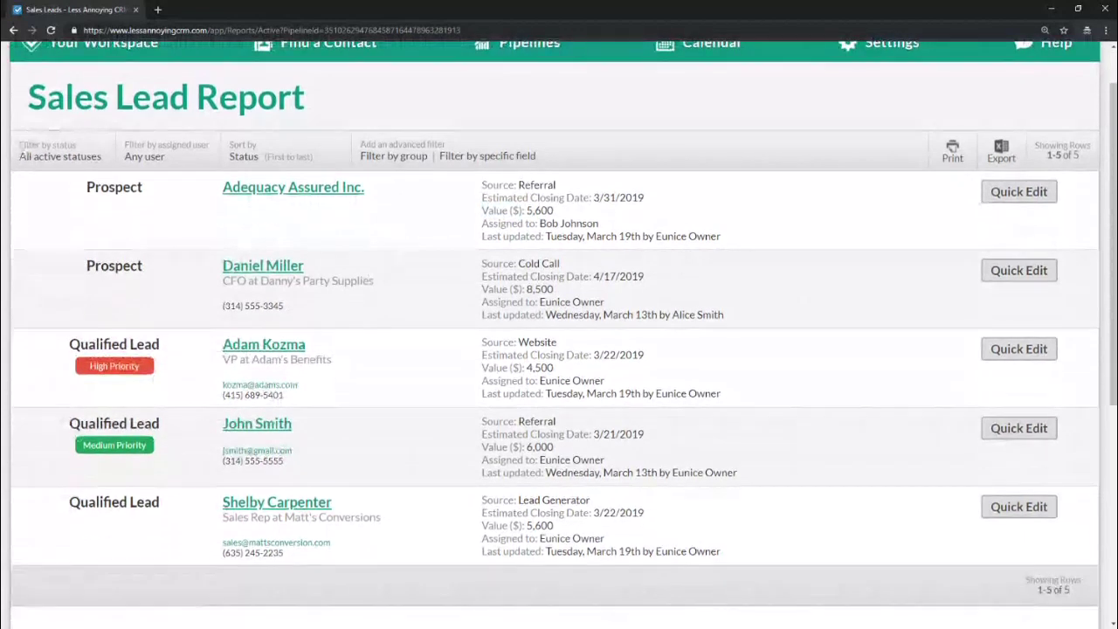
Step: Examine the Source, Value and Estimated Closing Date fields in the Quick Edit form of Adequacy Assured Inc., and close it without changes
{"action": "left_click", "coordinate": [1018, 192]}
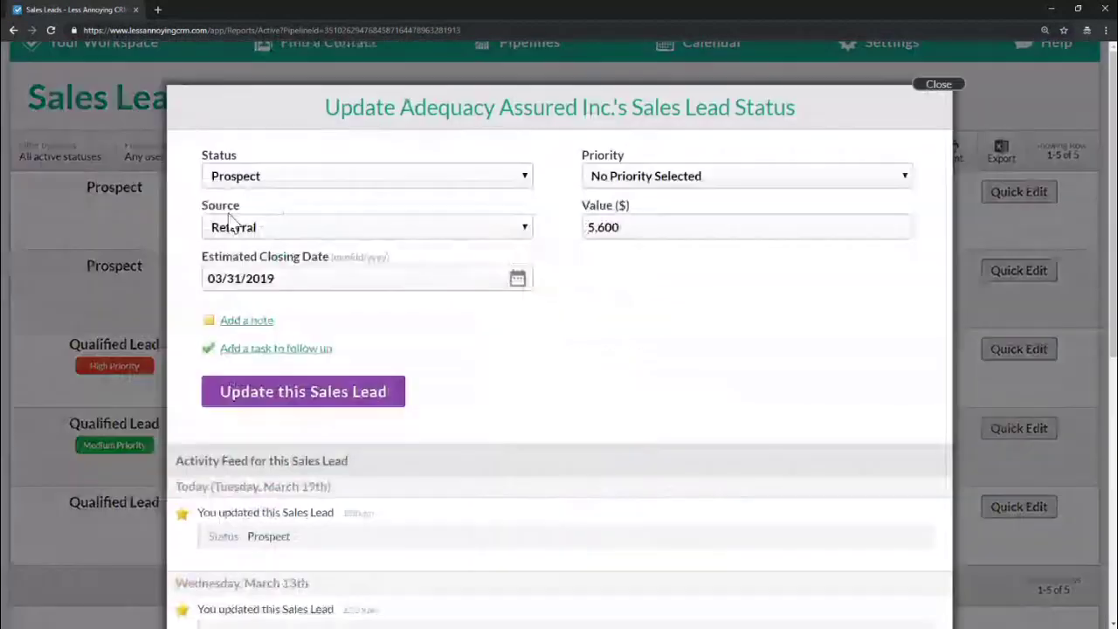
{"action": "left_click", "coordinate": [367, 229]}
{"action": "left_click", "coordinate": [262, 327]}
{"action": "left_click_drag", "start_coordinate": [589, 206], "coordinate": [631, 206]}
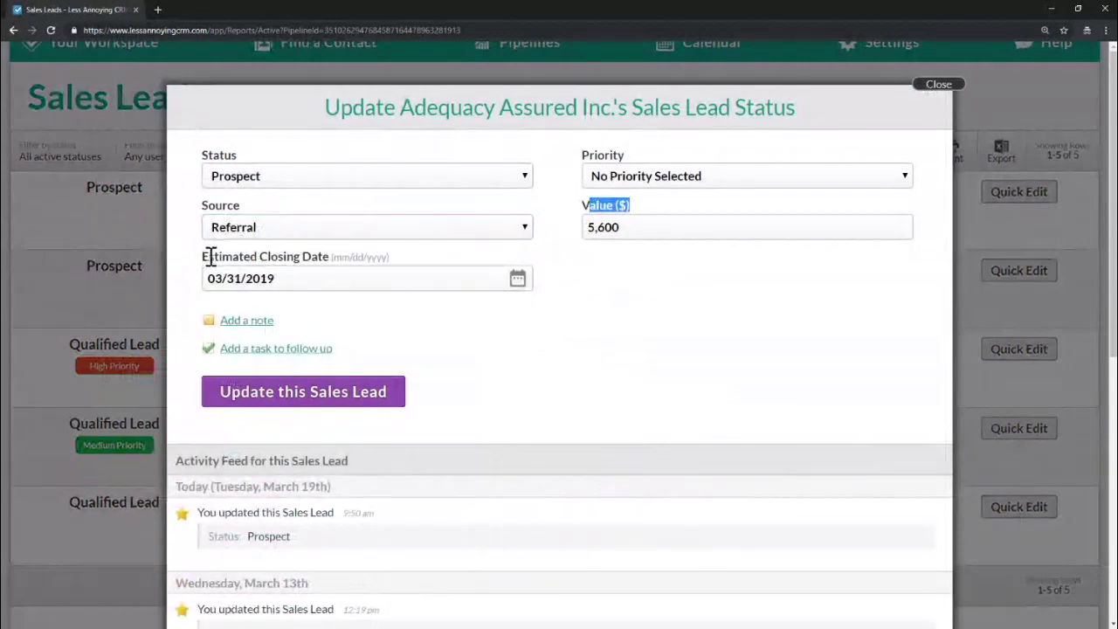
{"action": "left_click_drag", "start_coordinate": [207, 257], "coordinate": [342, 258]}
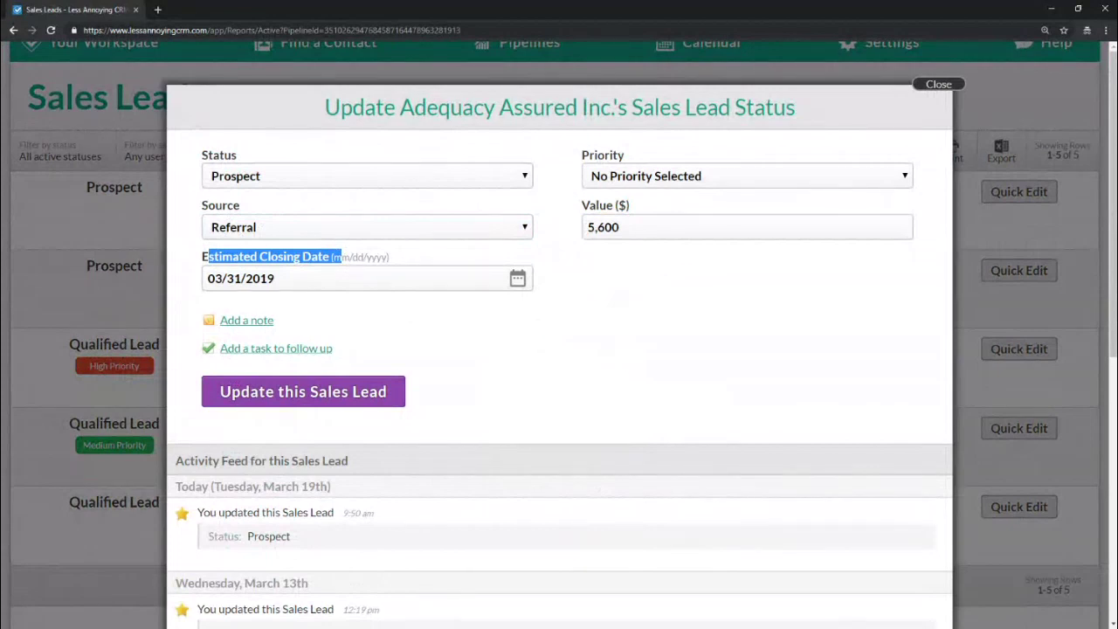
{"action": "left_click", "coordinate": [342, 258]}
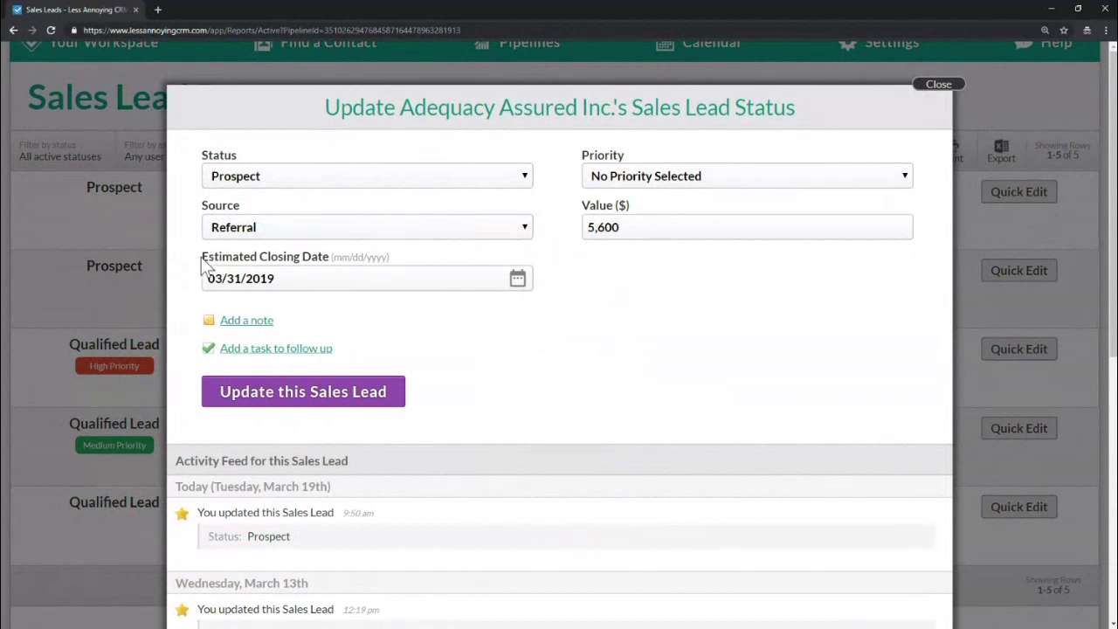
{"action": "left_click_drag", "start_coordinate": [223, 257], "coordinate": [329, 260]}
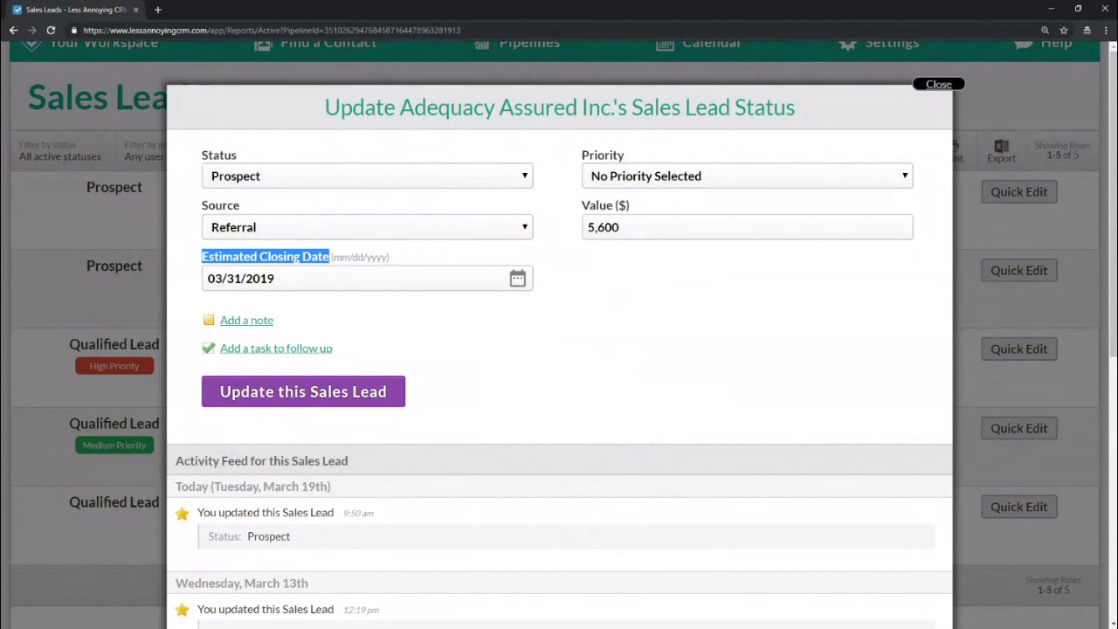
{"action": "left_click", "coordinate": [939, 83]}
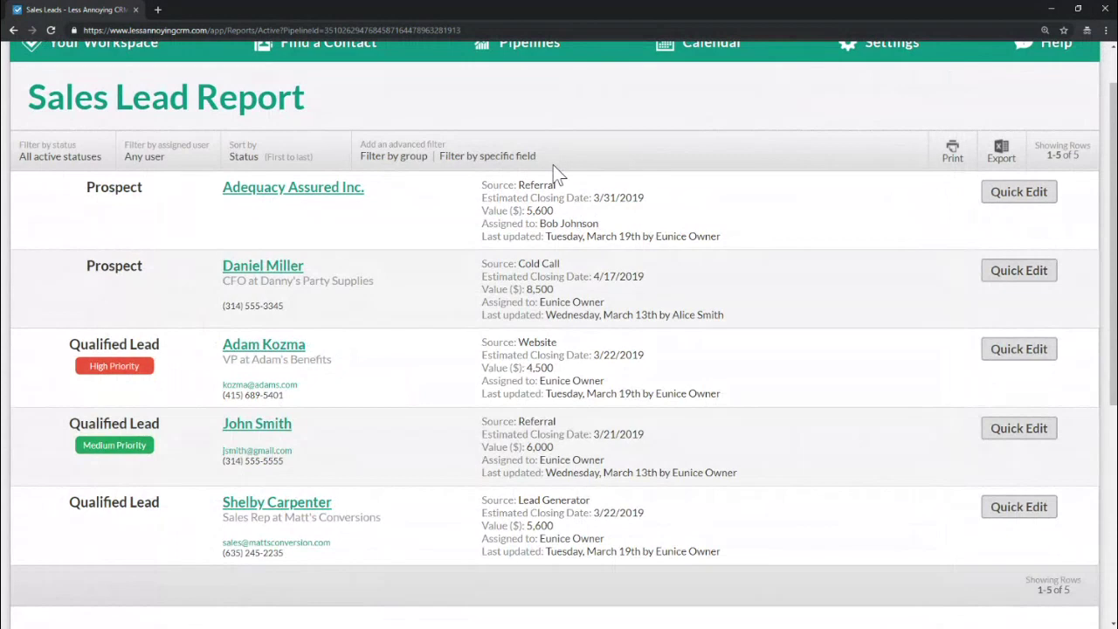
Step: Filter the Sales Lead Report by the specific field Estimated Closing Date, between 03/01/2019 and 03/31/2019
{"action": "left_click_drag", "start_coordinate": [536, 157], "coordinate": [442, 157]}
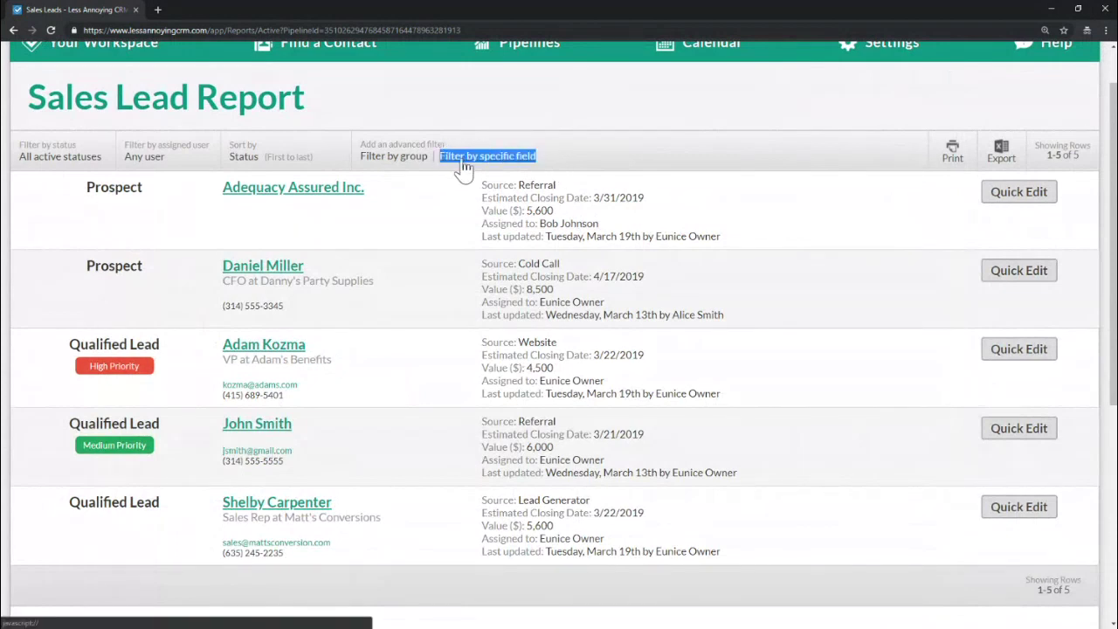
{"action": "left_click", "coordinate": [463, 161]}
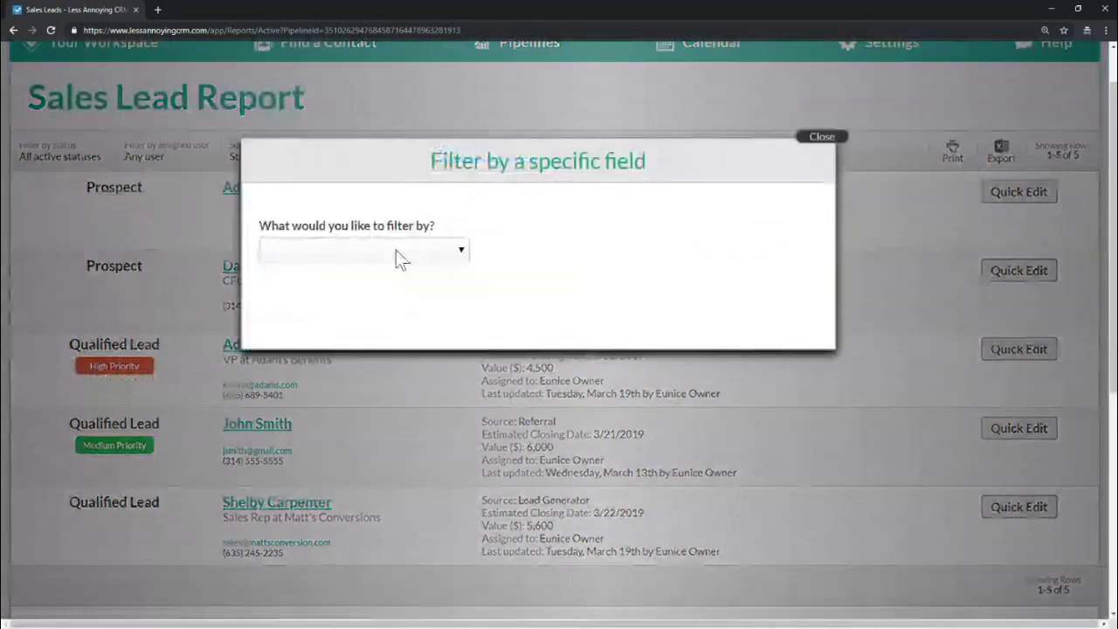
{"action": "left_click", "coordinate": [398, 255]}
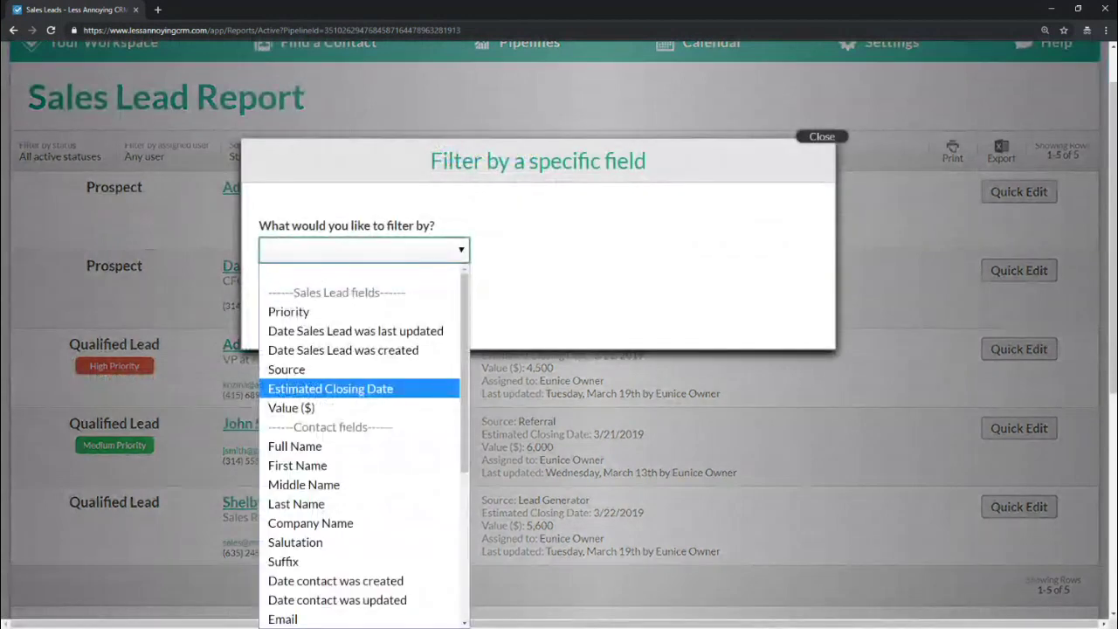
{"action": "left_click", "coordinate": [330, 389]}
{"action": "left_click", "coordinate": [313, 331]}
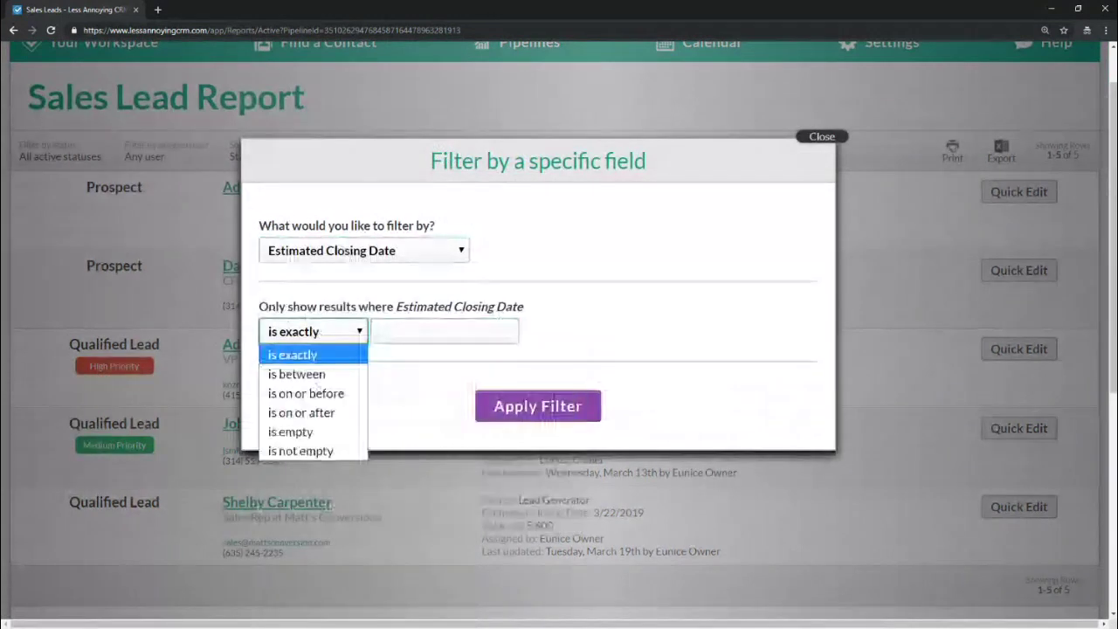
{"action": "left_click", "coordinate": [297, 374]}
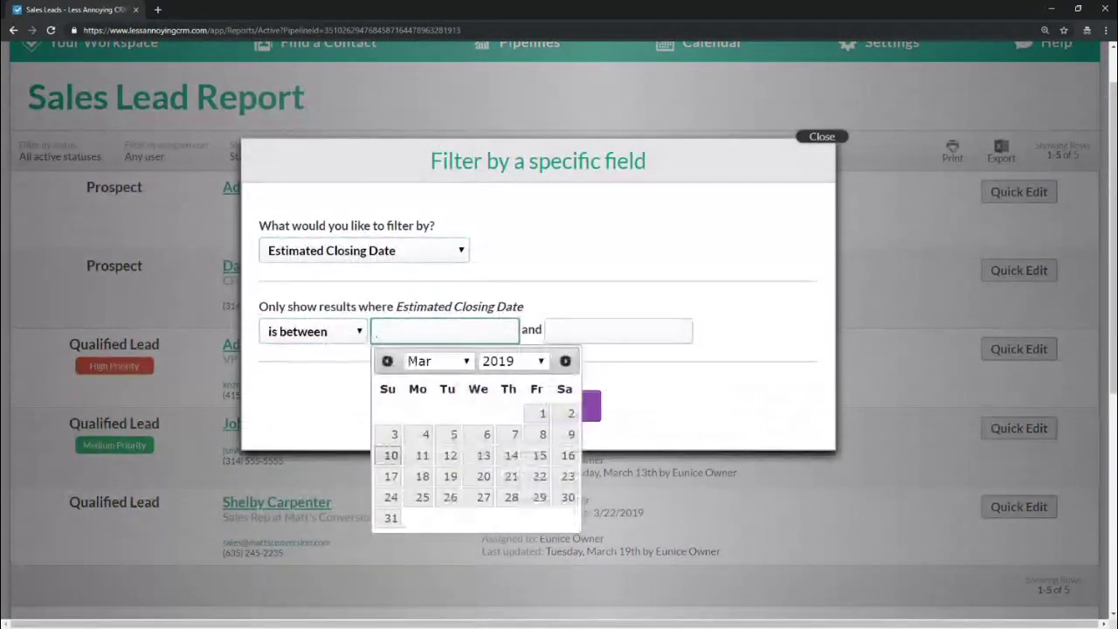
{"action": "left_click", "coordinate": [541, 413]}
{"action": "left_click", "coordinate": [619, 331]}
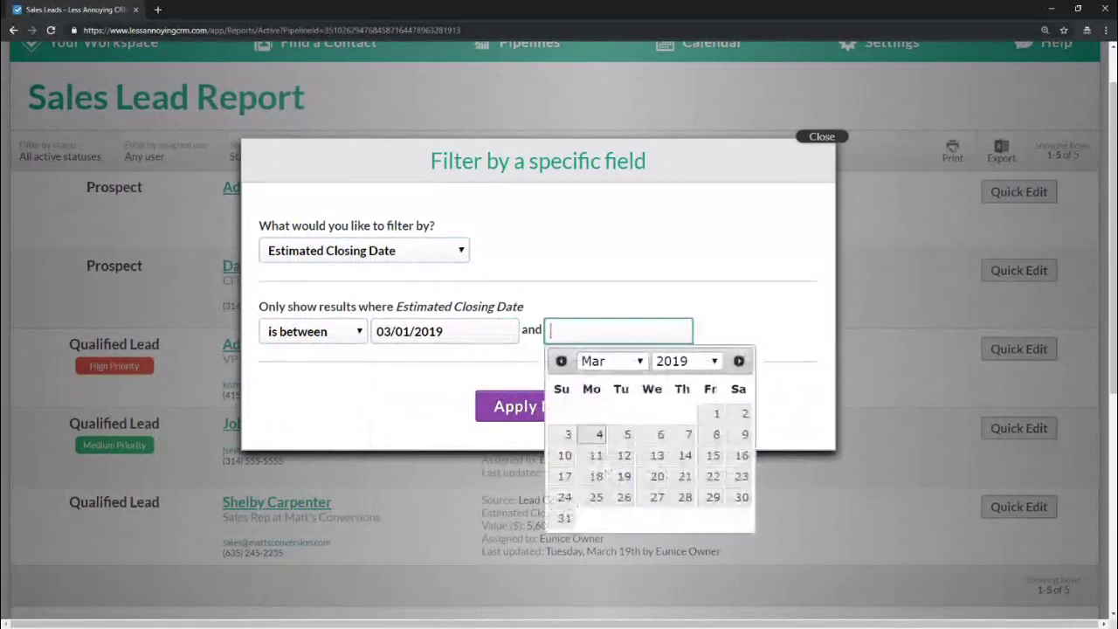
{"action": "left_click", "coordinate": [564, 518]}
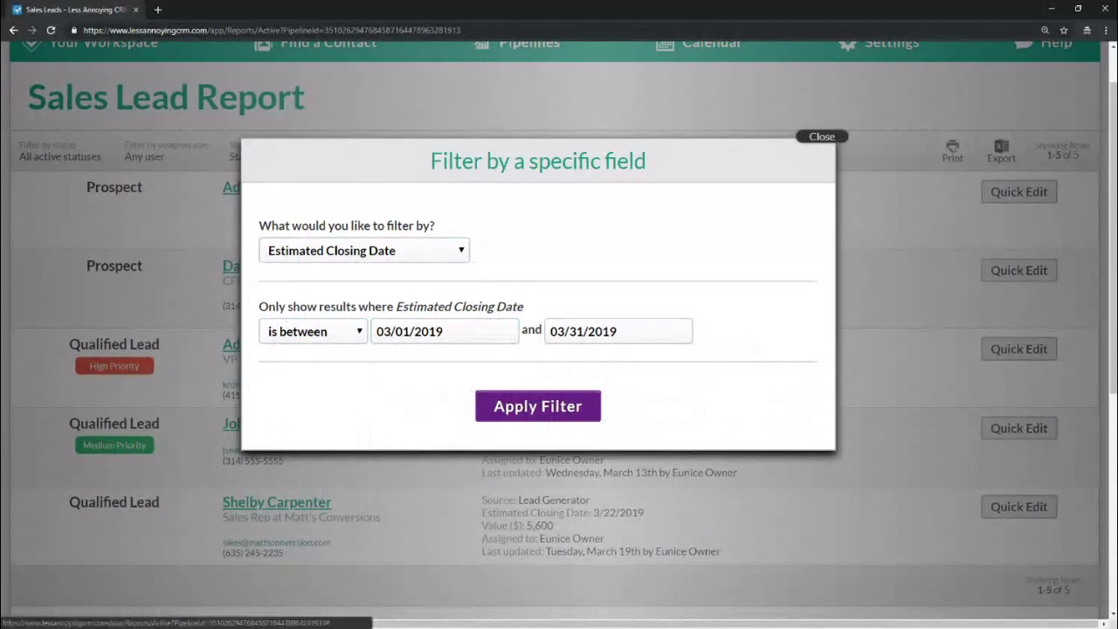
{"action": "left_click", "coordinate": [537, 406]}
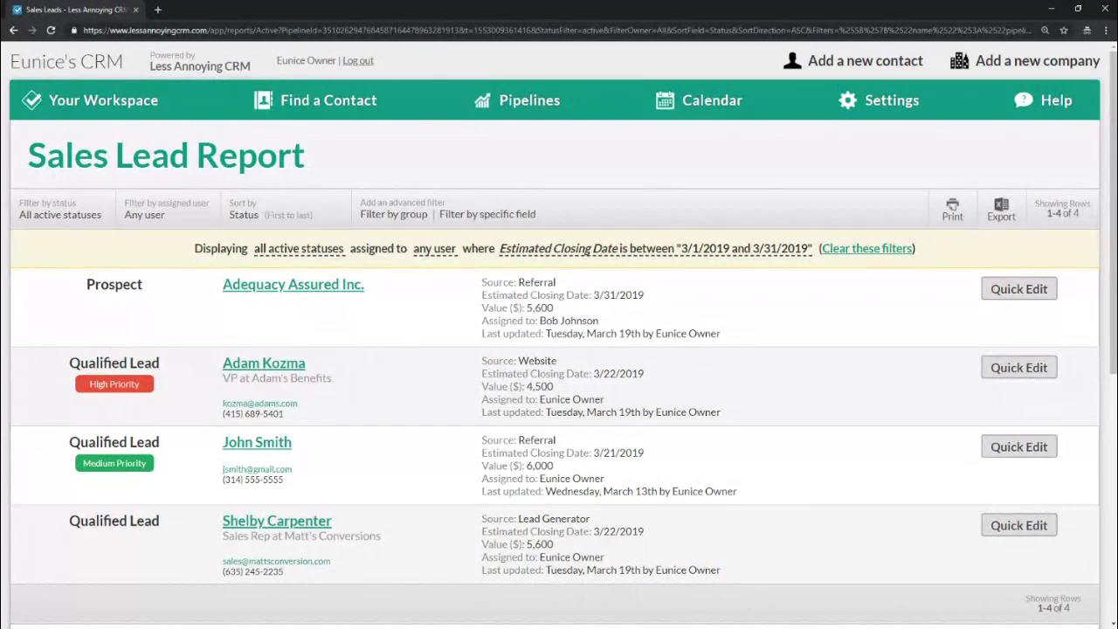
{"action": "left_click_drag", "start_coordinate": [813, 248], "coordinate": [567, 249]}
{"action": "left_click", "coordinate": [566, 248]}
Step: Bookmark the filtered report in the LACRM Reports folder under the name "Leads Closing in March 2019"
{"action": "left_click", "coordinate": [1064, 31]}
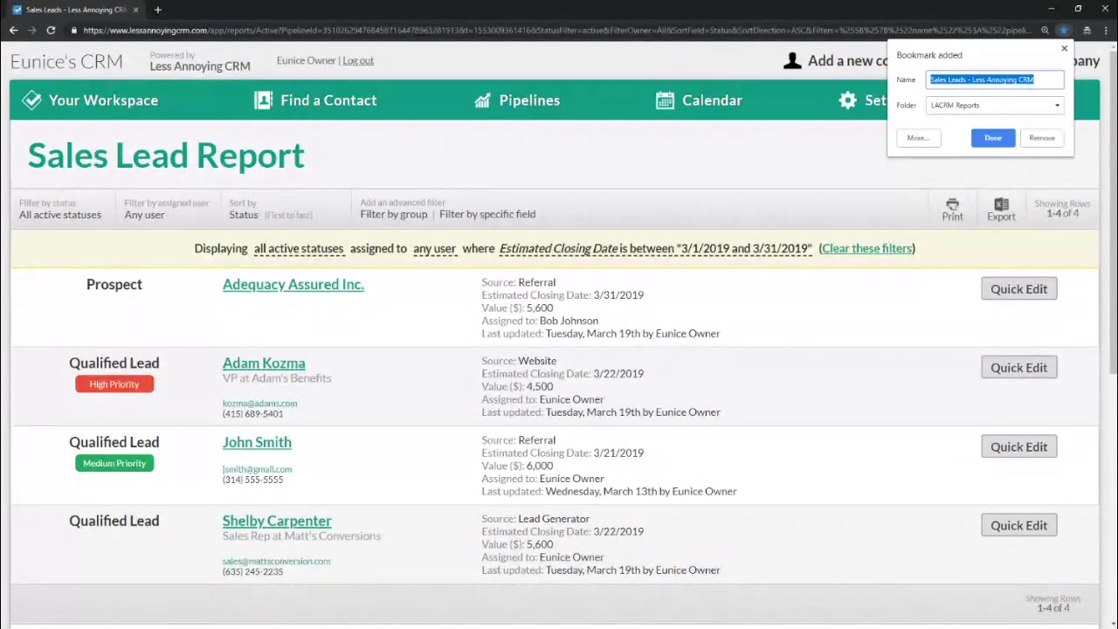
{"action": "left_click", "coordinate": [994, 104]}
{"action": "left_click", "coordinate": [987, 122]}
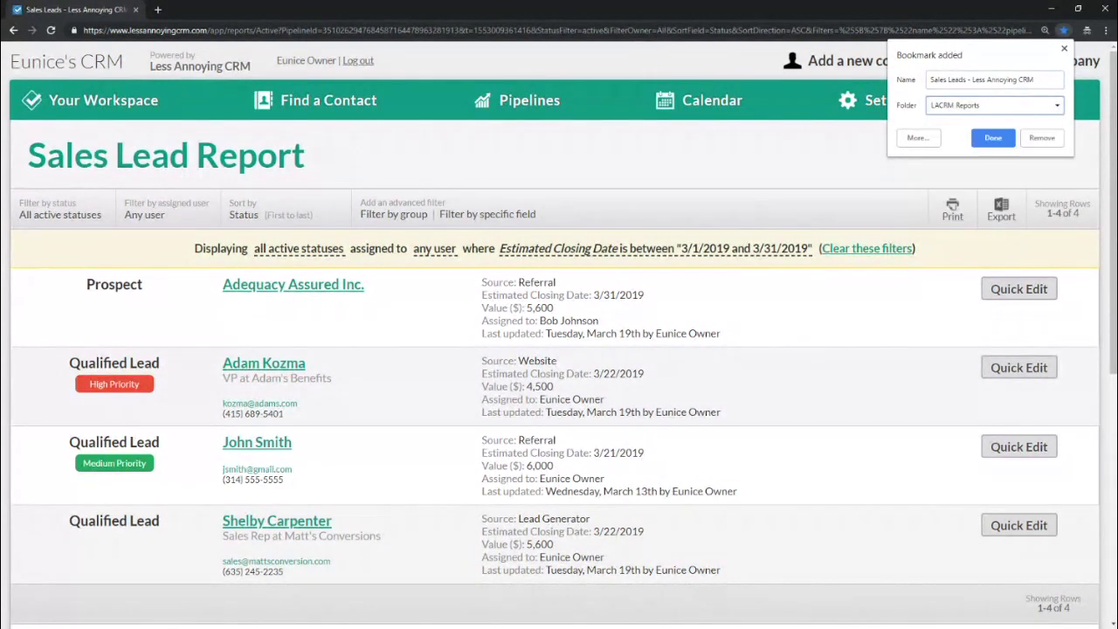
{"action": "key", "text": "shift+Tab"}
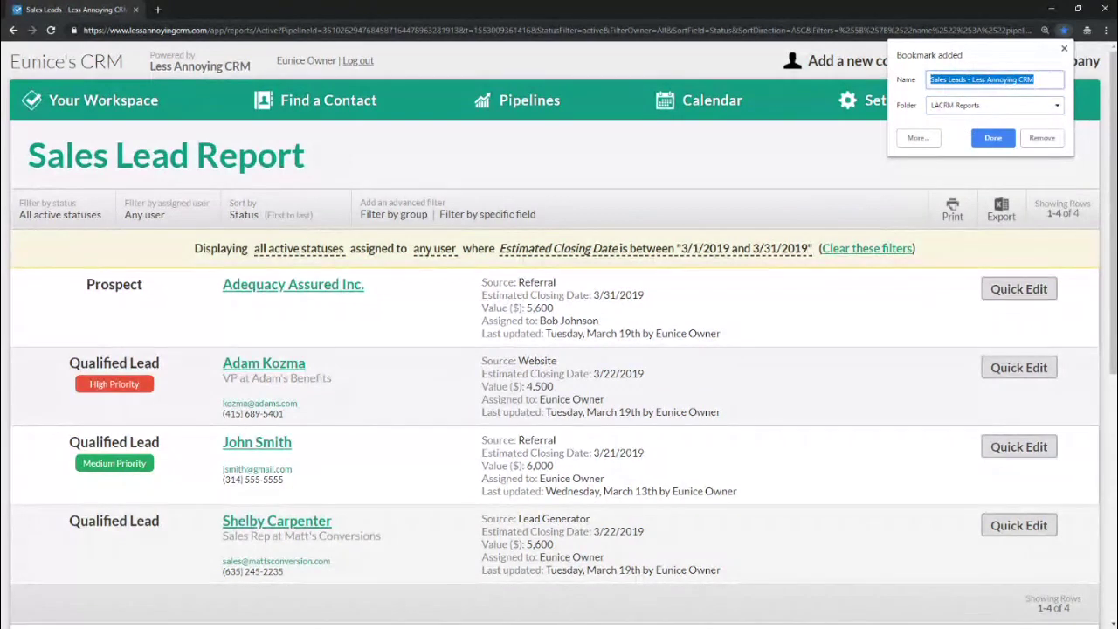
{"action": "type", "text": "Leads Closing"}
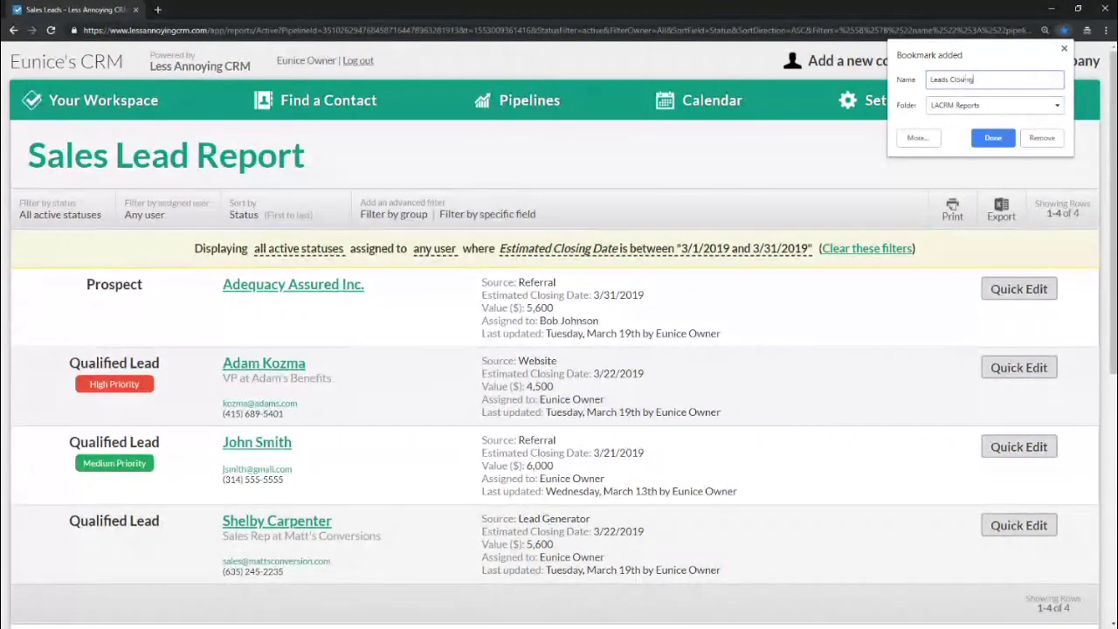
{"action": "type", "text": " in March 2019"}
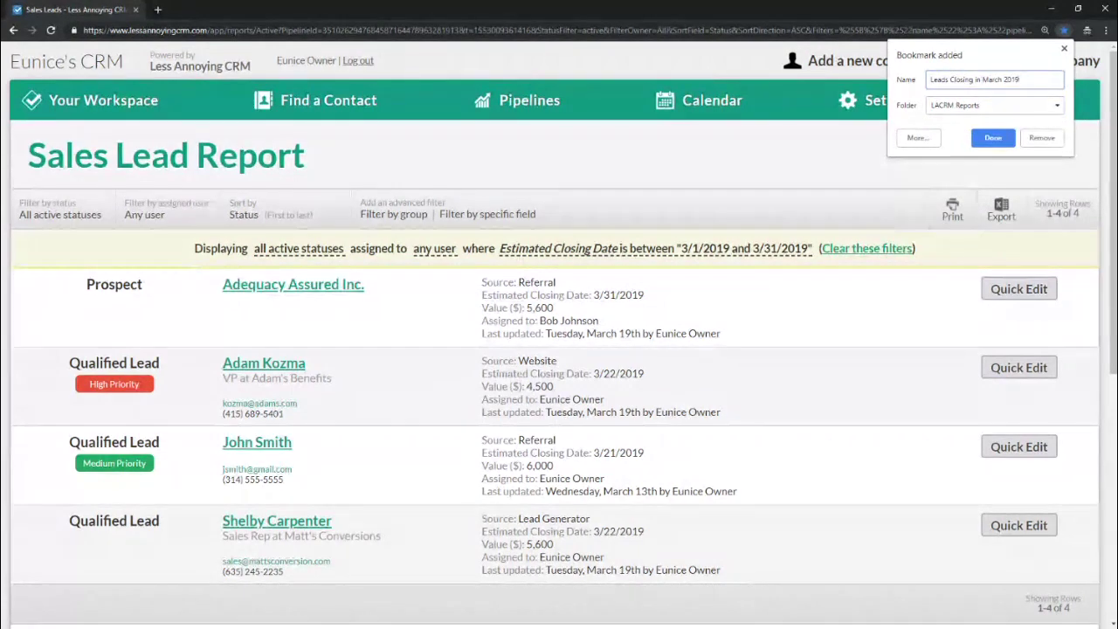
{"action": "key", "text": "Return"}
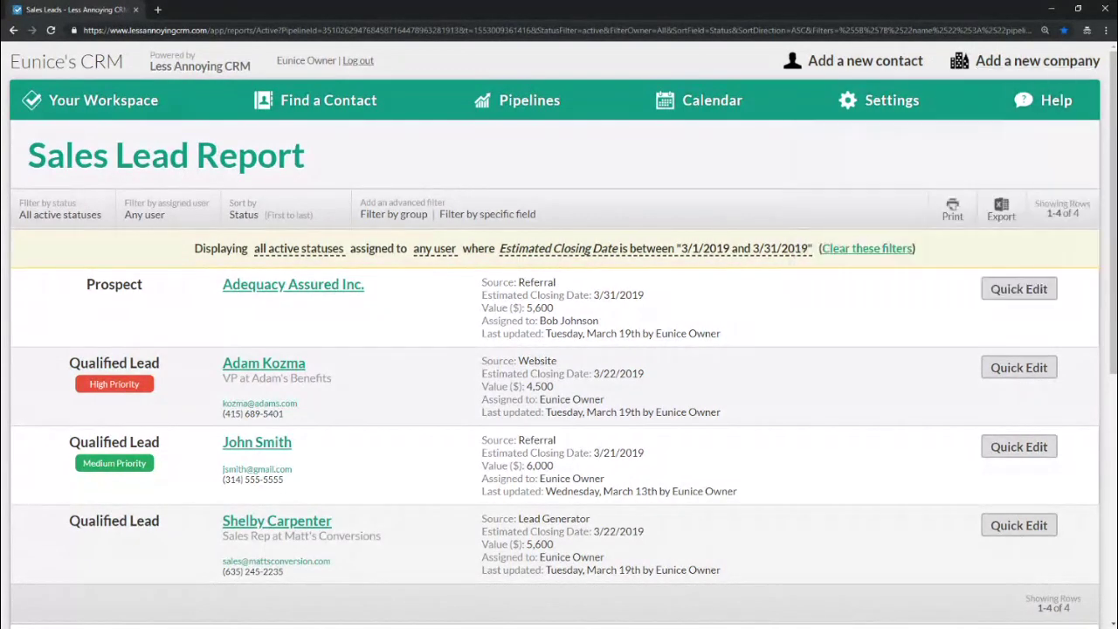
Step: Open the "Leads Closing in March 2019" report from the browser bookmarks in the LACRM Reports folder
{"action": "key", "text": "alt+f"}
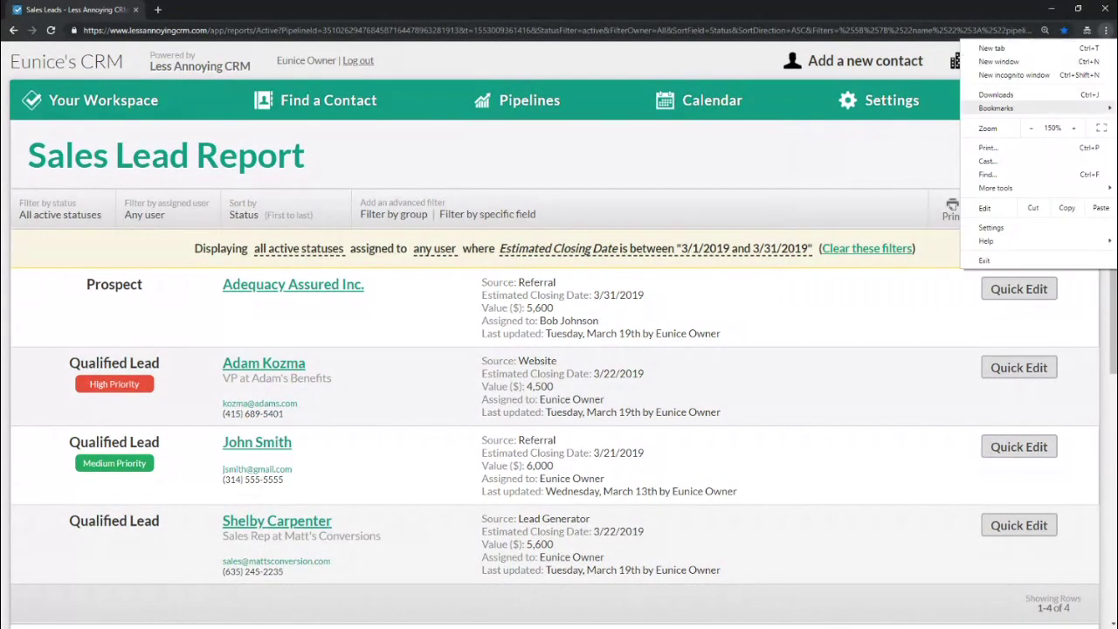
{"action": "mouse_move", "coordinate": [996, 108]}
{"action": "key", "text": "Right"}
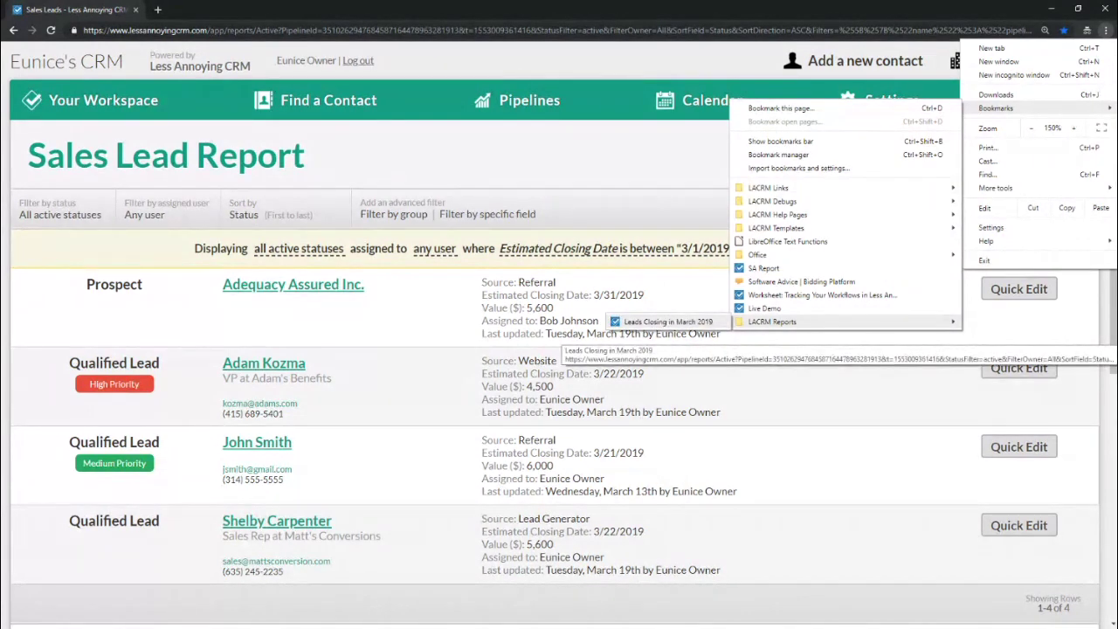
{"action": "key", "text": "Return"}
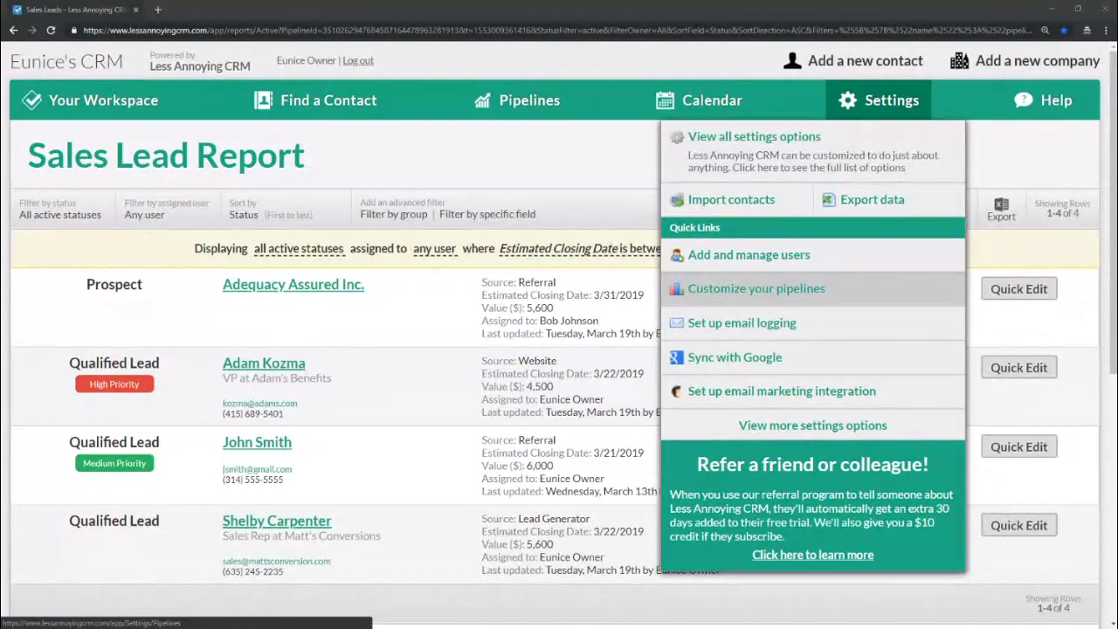
Step: Open the Sales Lead pipeline for editing in the Custom Pipelines settings and review its Custom Fields section
{"action": "left_click", "coordinate": [757, 288]}
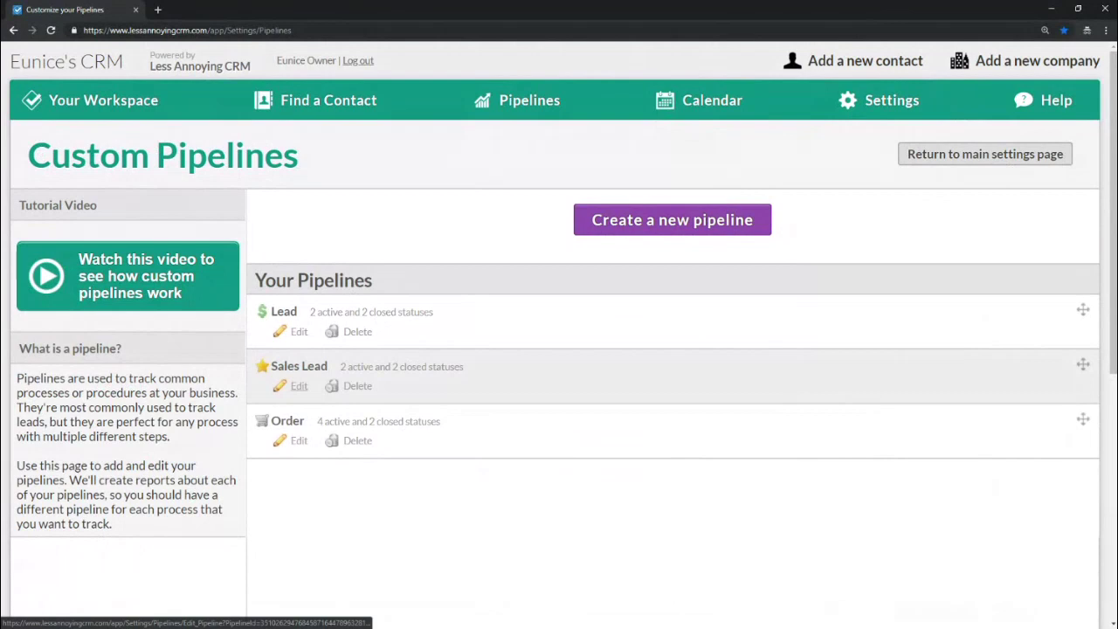
{"action": "left_click", "coordinate": [299, 385]}
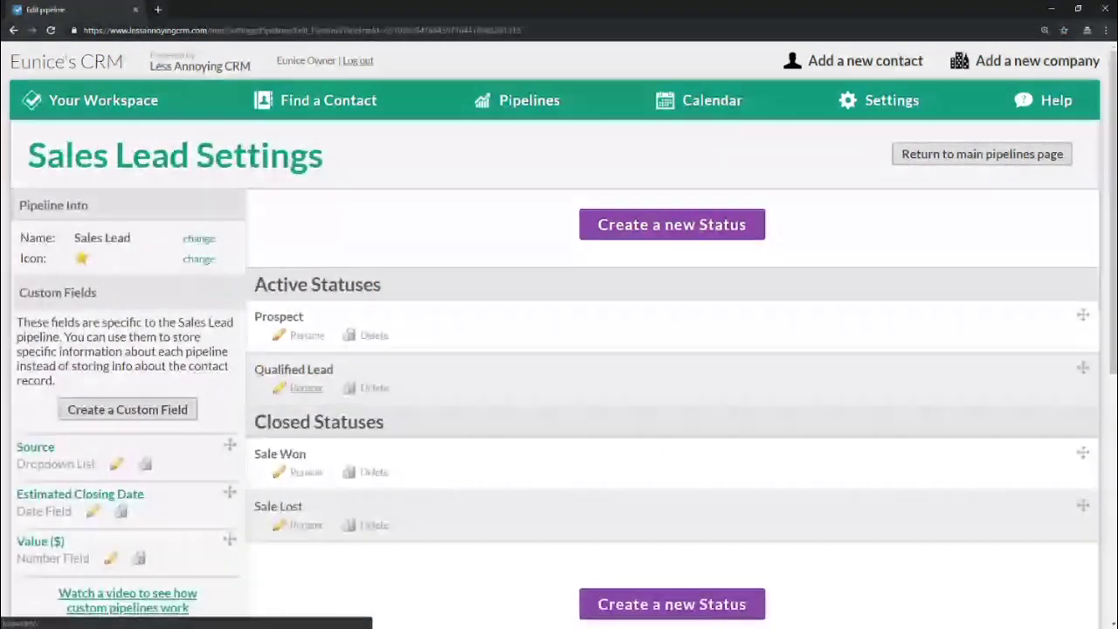
{"action": "scroll", "coordinate": [301, 387], "scroll_direction": "down", "scroll_amount": 1}
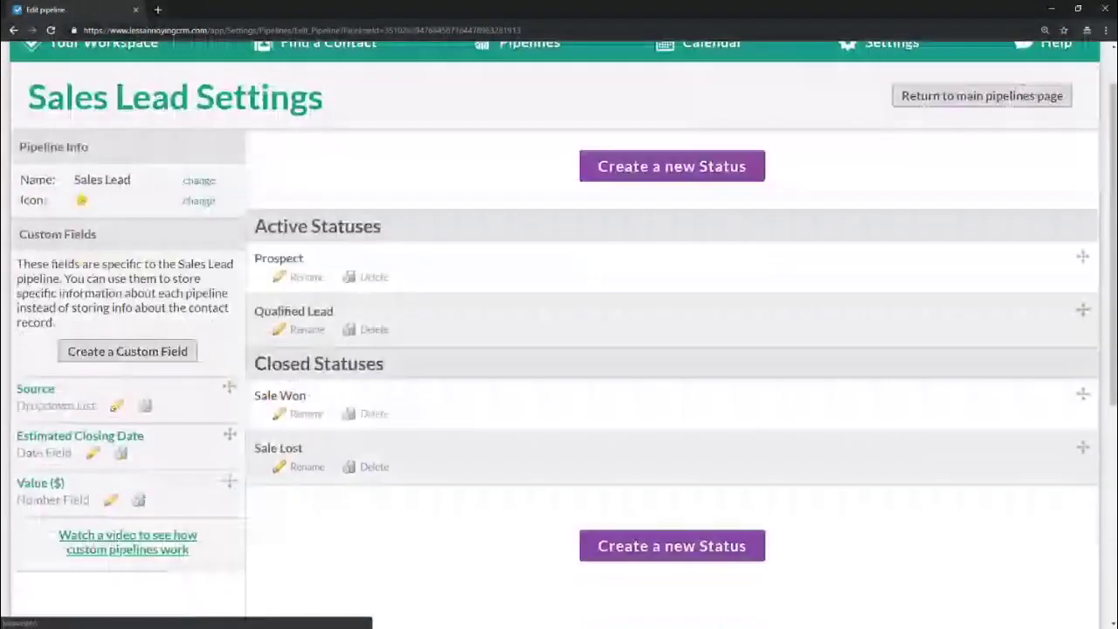
{"action": "triple_click", "coordinate": [30, 236]}
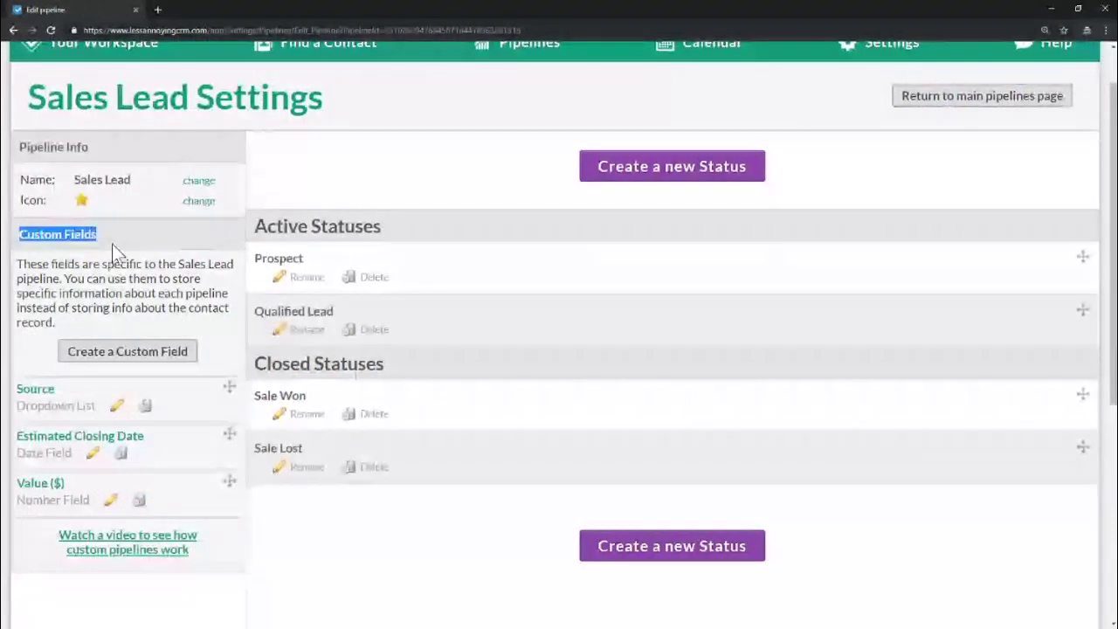
{"action": "left_click_drag", "start_coordinate": [113, 250], "coordinate": [210, 354]}
{"action": "left_click", "coordinate": [210, 354]}
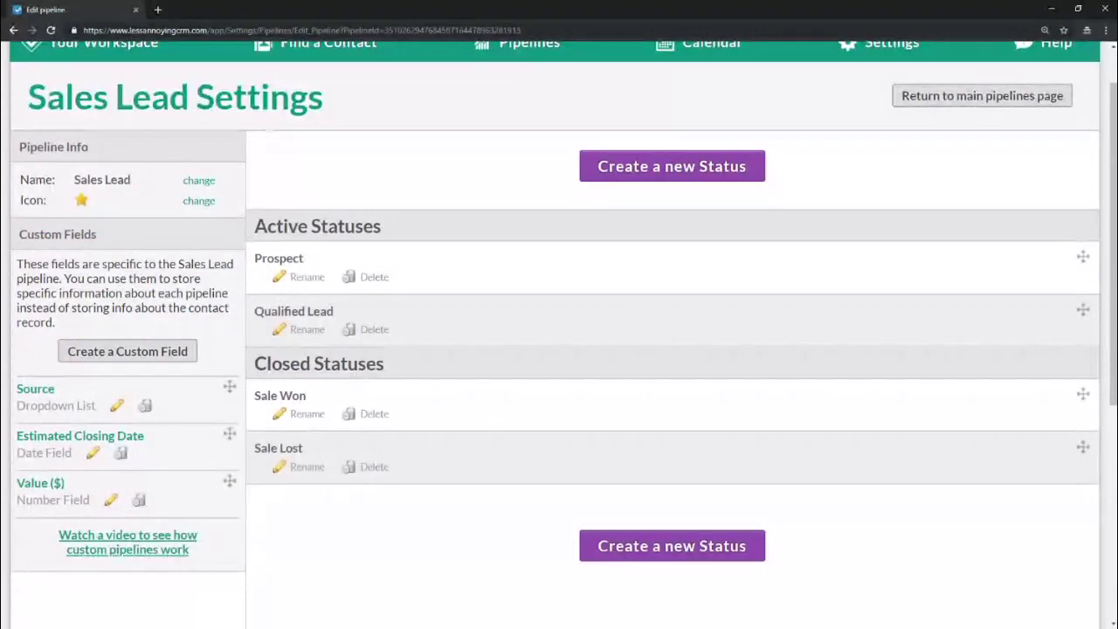
Step: Create a custom field named "Special Requests" of type Text Area for the Sales Lead pipeline
{"action": "left_click", "coordinate": [128, 351]}
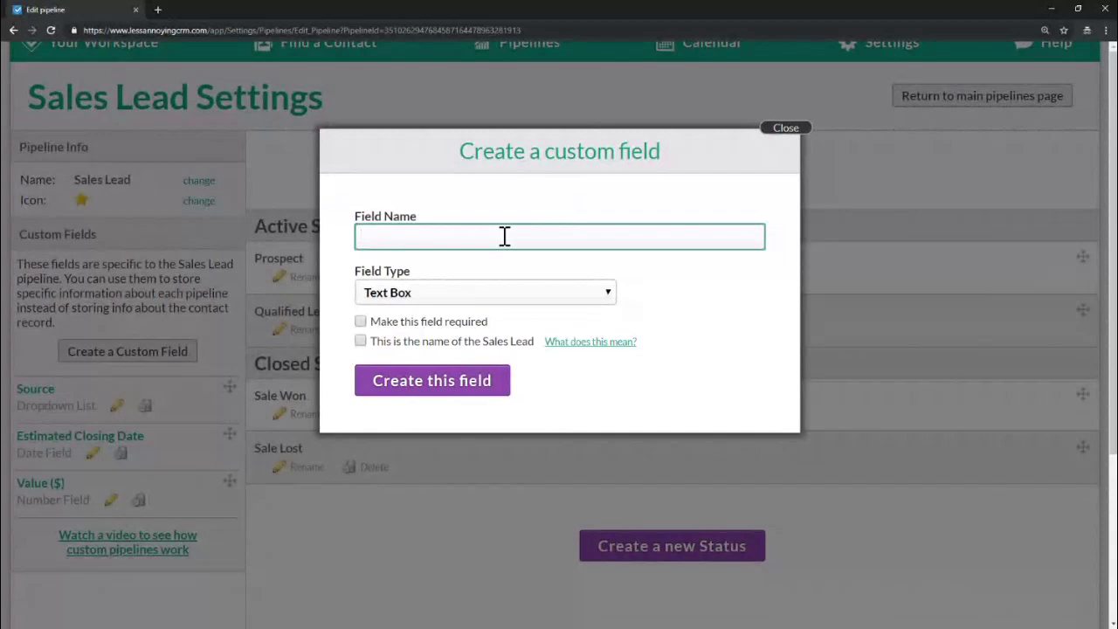
{"action": "type", "text": "S"}
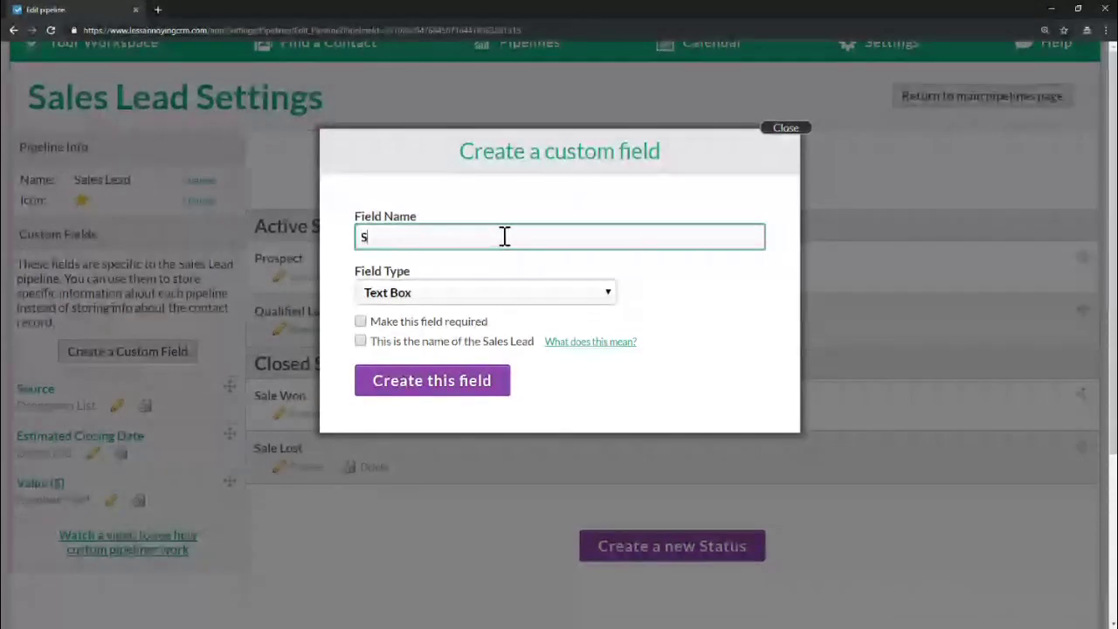
{"action": "type", "text": "pecial Requests"}
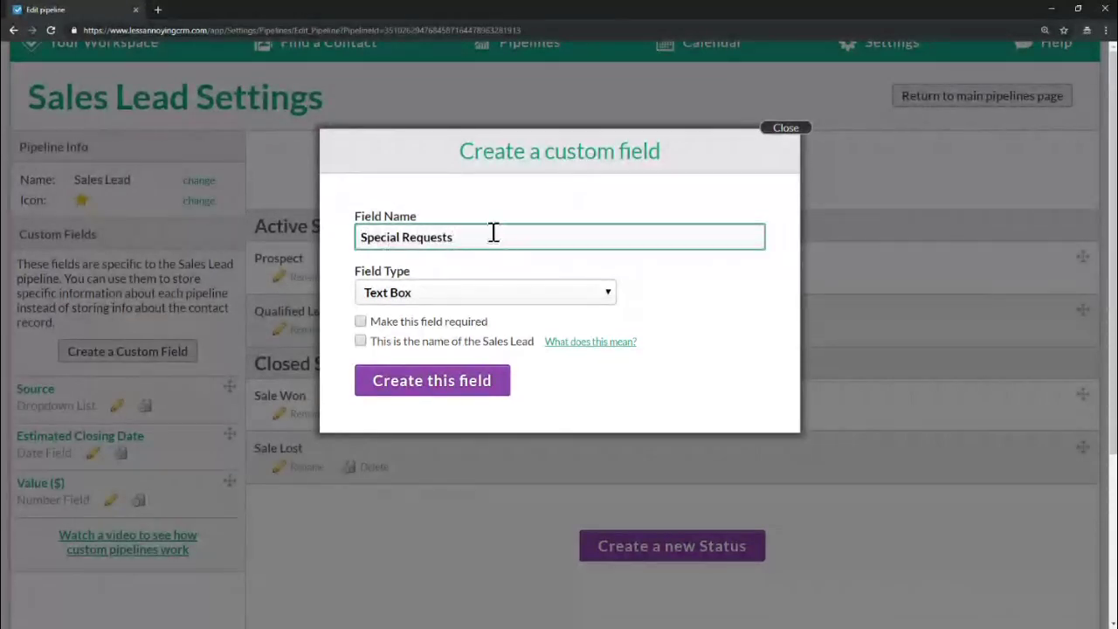
{"action": "left_click", "coordinate": [463, 292]}
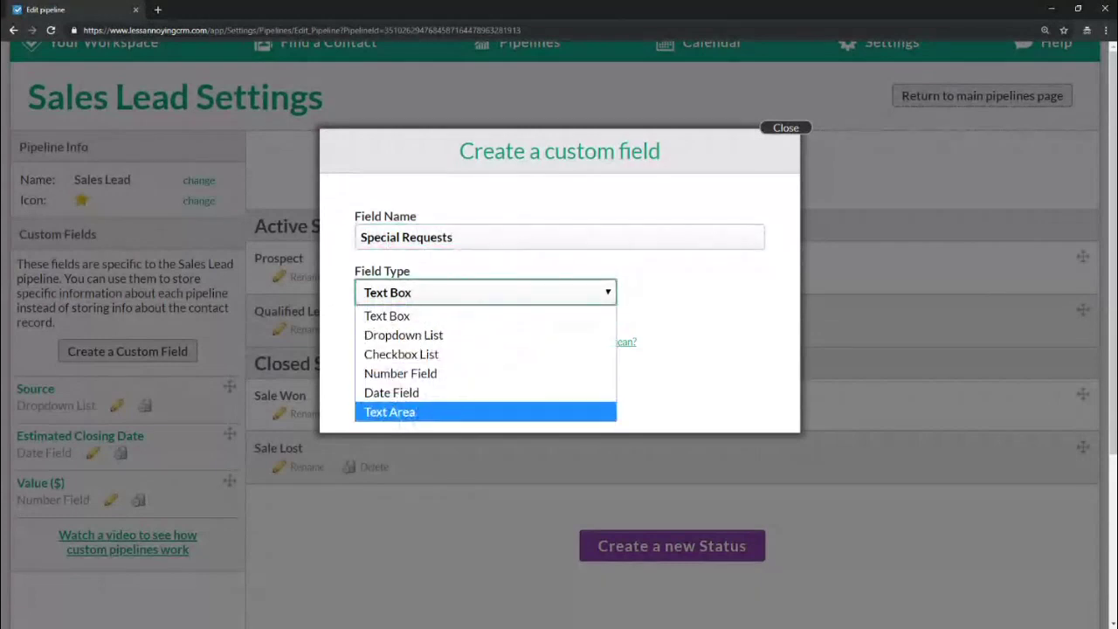
{"action": "left_click", "coordinate": [461, 409]}
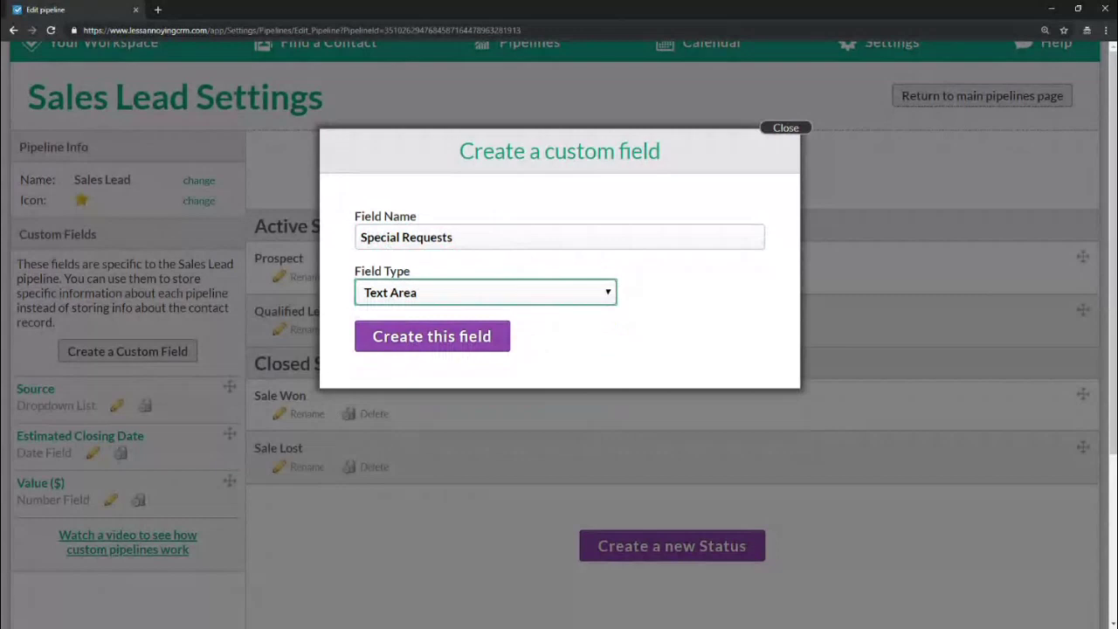
{"action": "left_click", "coordinate": [431, 336]}
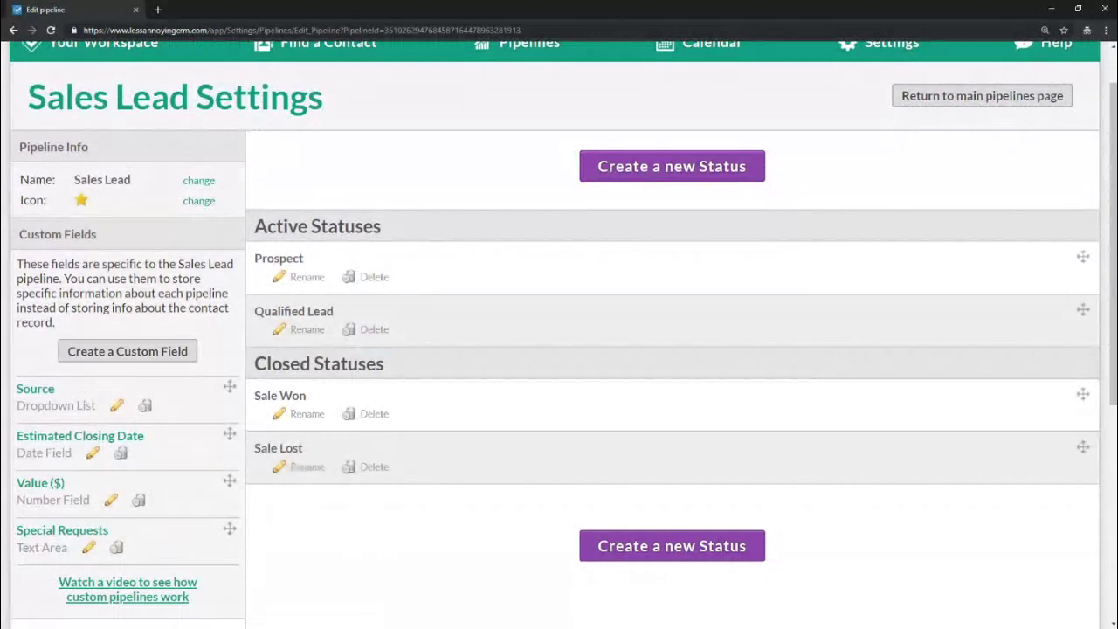
{"action": "scroll", "coordinate": [559, 350], "scroll_direction": "up", "scroll_amount": 1}
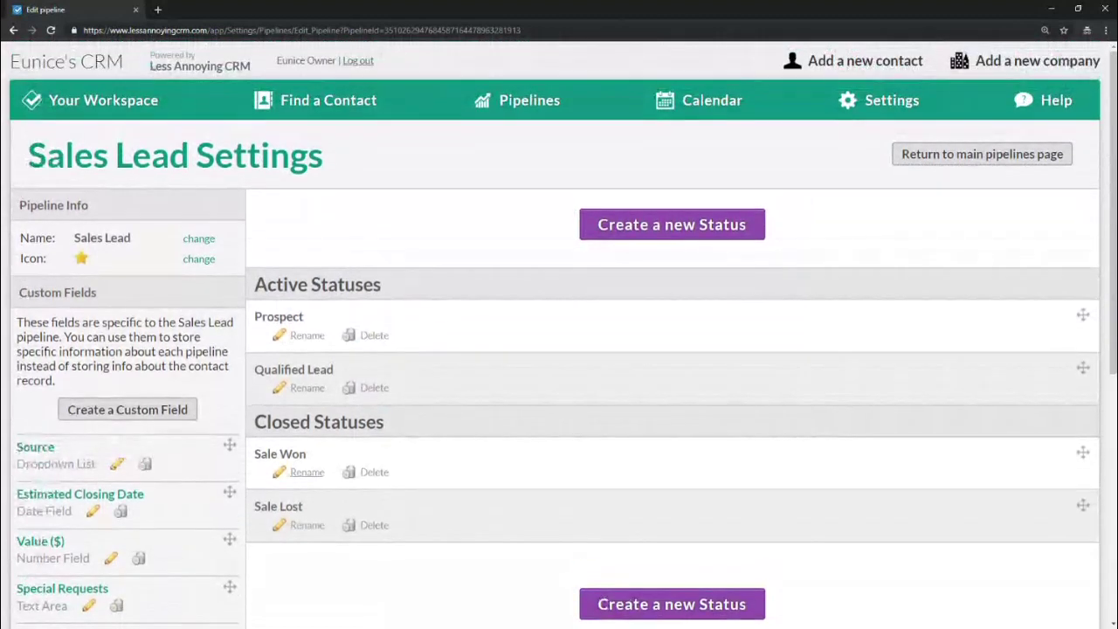
Step: Open the Sales Leads report and check the Special Requests field in the update form for Adequacy Assured Inc
{"action": "mouse_move", "coordinate": [539, 180]}
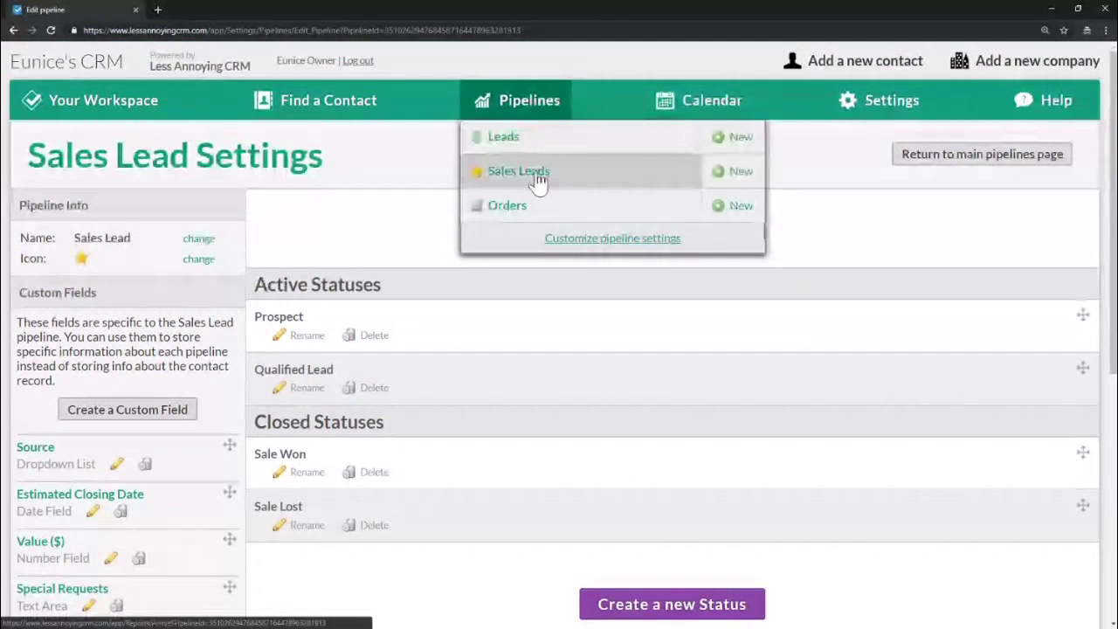
{"action": "left_click", "coordinate": [538, 175]}
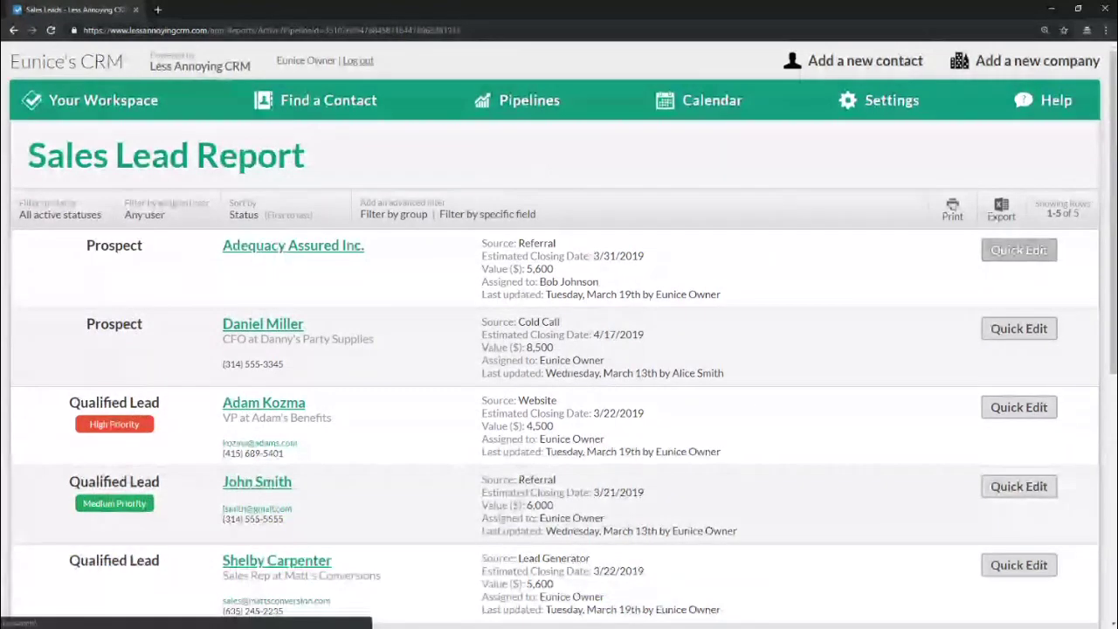
{"action": "left_click", "coordinate": [1018, 250]}
{"action": "left_click_drag", "start_coordinate": [582, 299], "coordinate": [674, 299]}
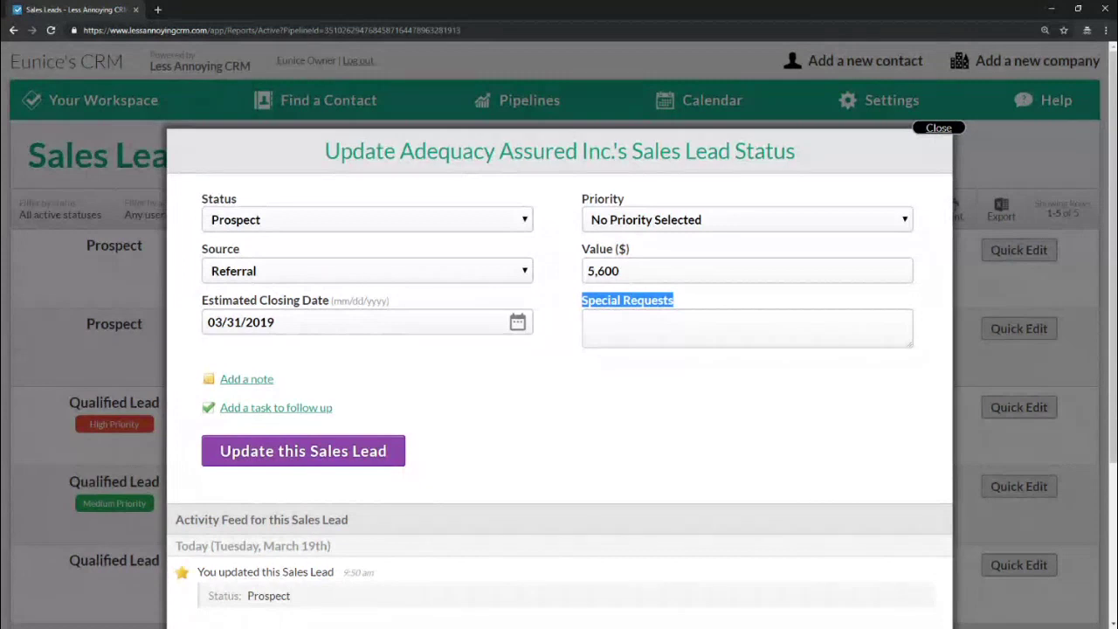
{"action": "left_click", "coordinate": [938, 127]}
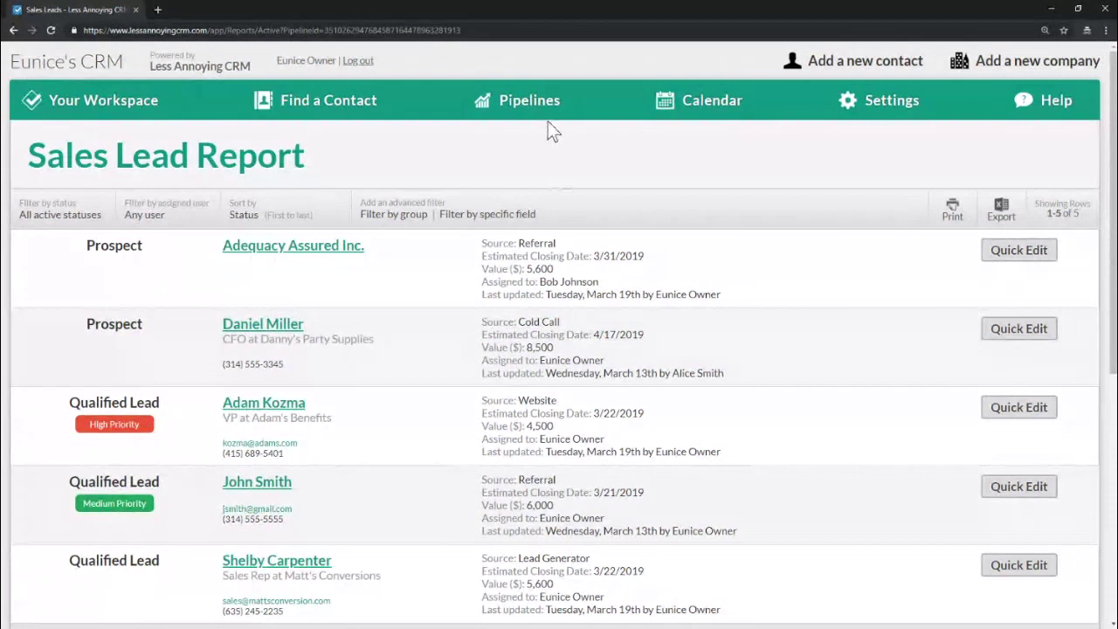
Step: Open the Orders report and examine the custom field details listed for the order with Order Placed status
{"action": "mouse_move", "coordinate": [543, 117]}
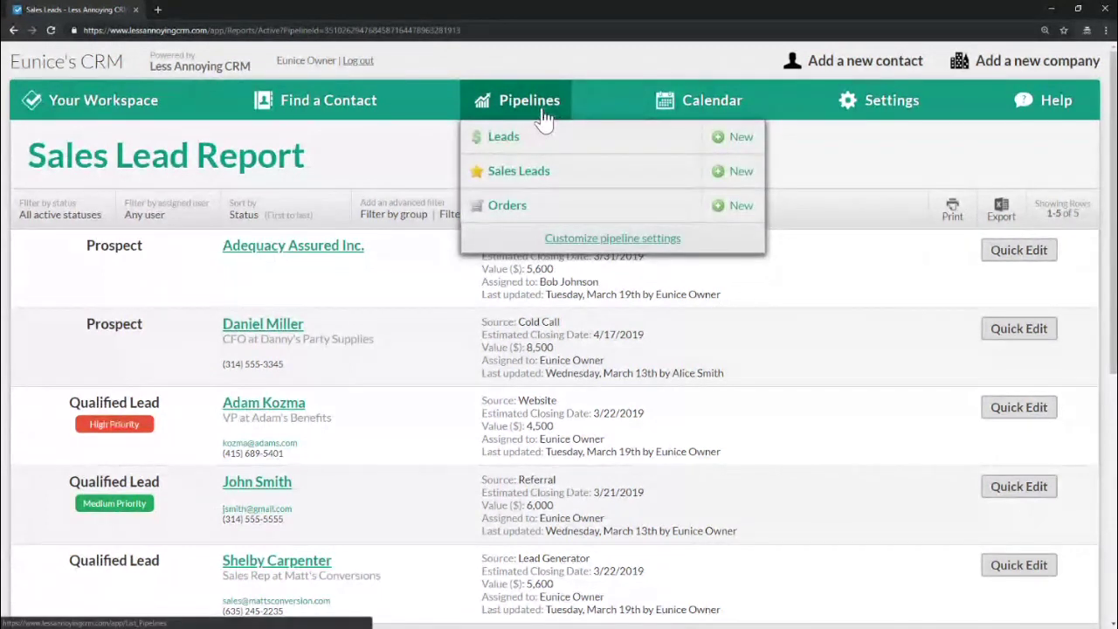
{"action": "left_click", "coordinate": [507, 210]}
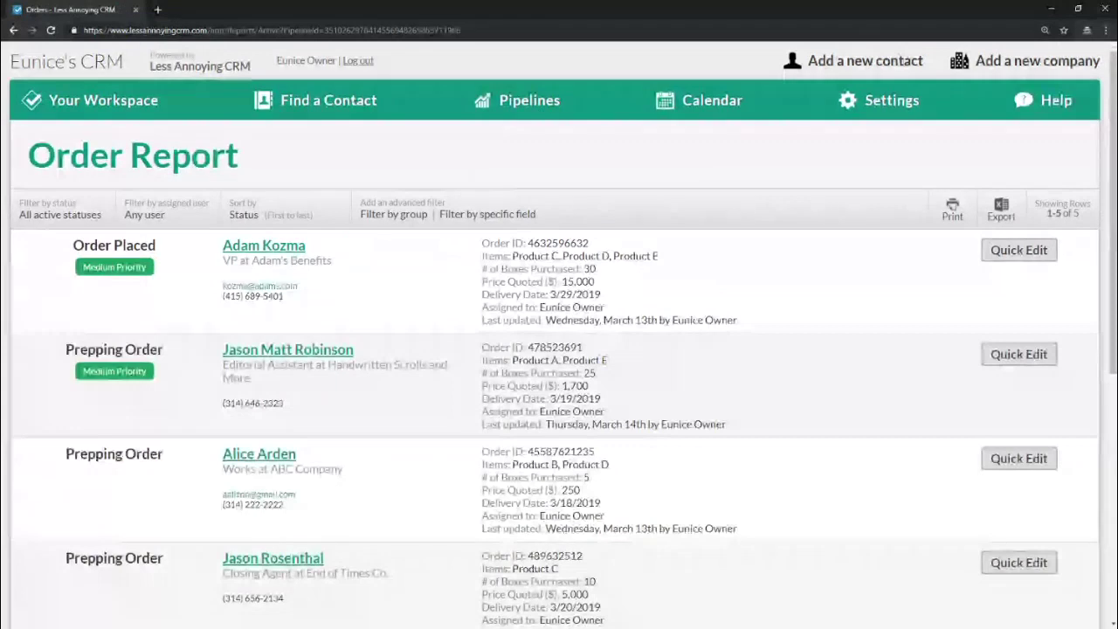
{"action": "scroll", "coordinate": [559, 327], "scroll_direction": "down", "scroll_amount": 1}
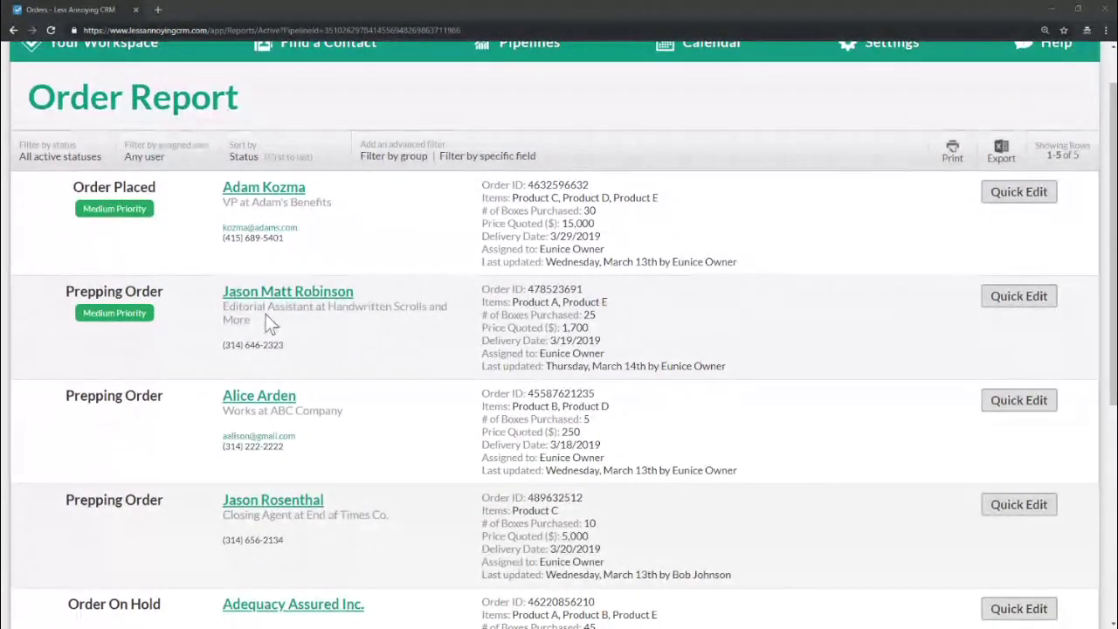
{"action": "left_click_drag", "start_coordinate": [481, 184], "coordinate": [540, 185]}
{"action": "left_click_drag", "start_coordinate": [489, 211], "coordinate": [593, 211]}
{"action": "left_click_drag", "start_coordinate": [483, 223], "coordinate": [557, 223]}
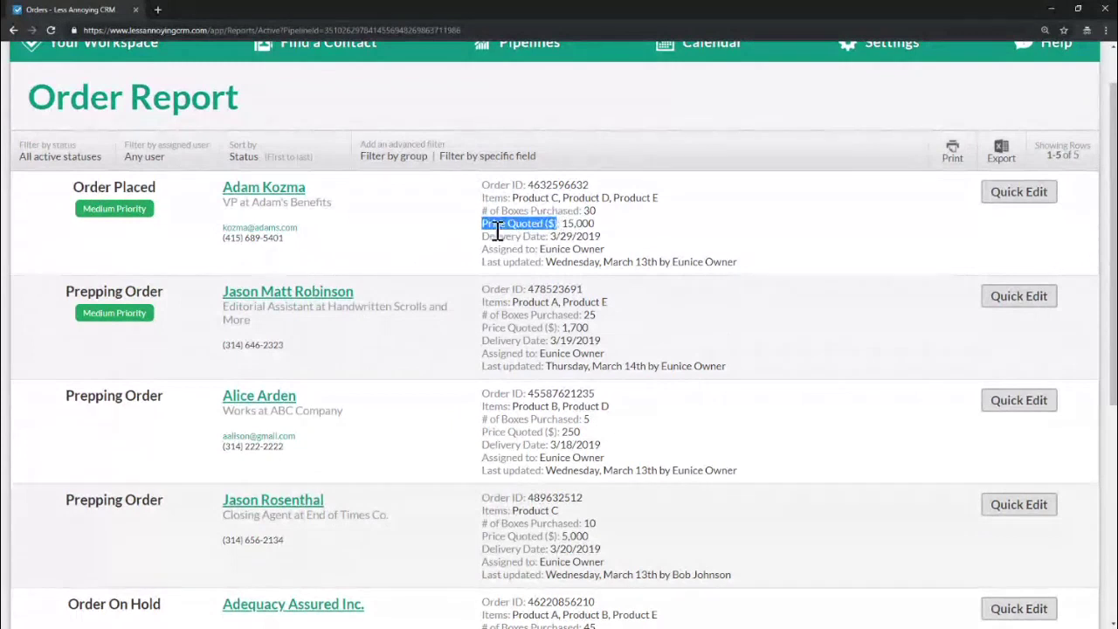
{"action": "left_click_drag", "start_coordinate": [482, 236], "coordinate": [572, 236]}
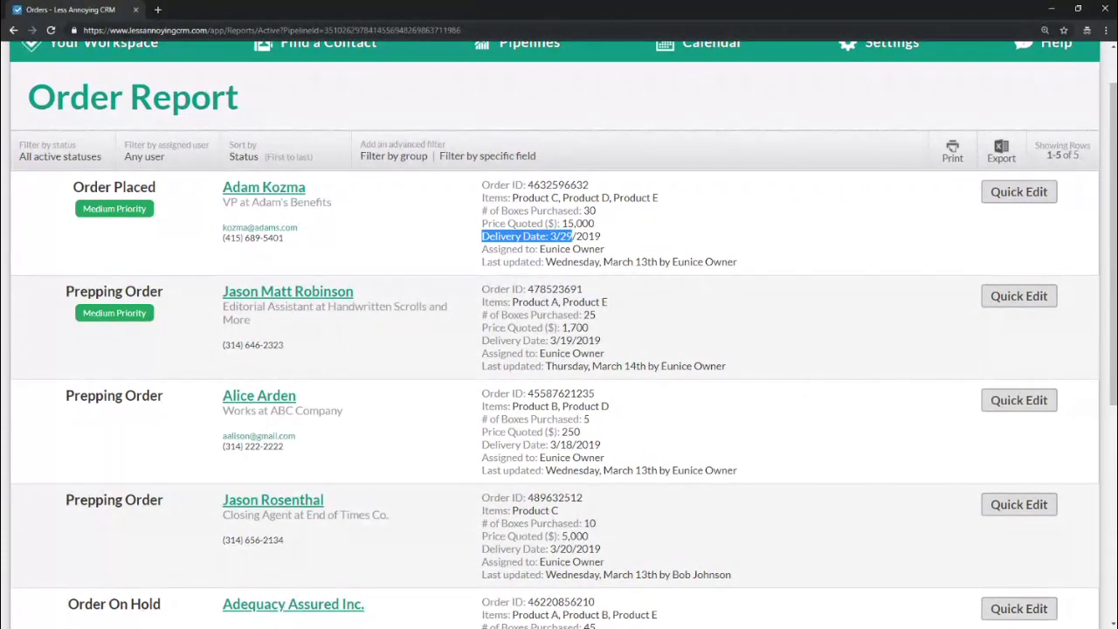
{"action": "left_click", "coordinate": [281, 410]}
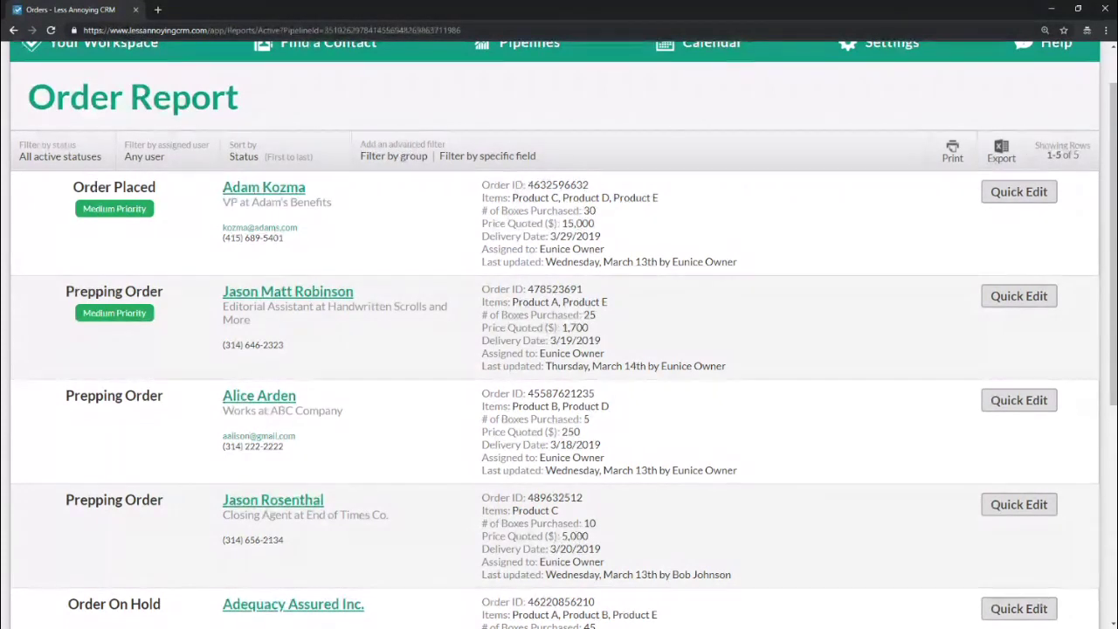
Step: Open the update form of the order with Order Placed status, examine its custom fields, and close it without saving
{"action": "left_click", "coordinate": [1019, 191]}
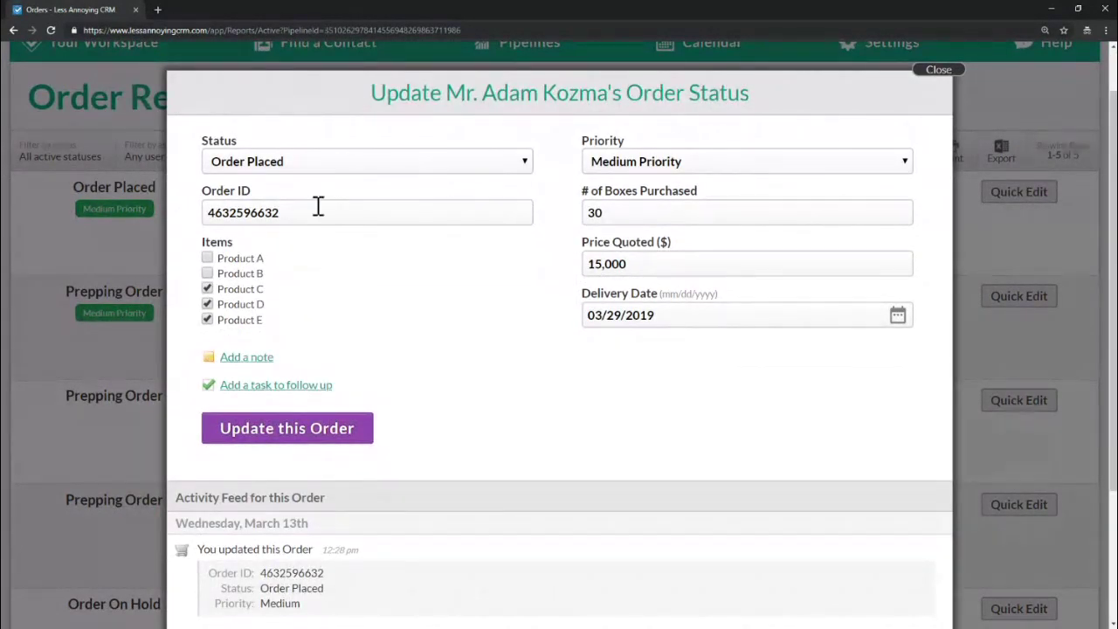
{"action": "left_click_drag", "start_coordinate": [214, 191], "coordinate": [311, 196]}
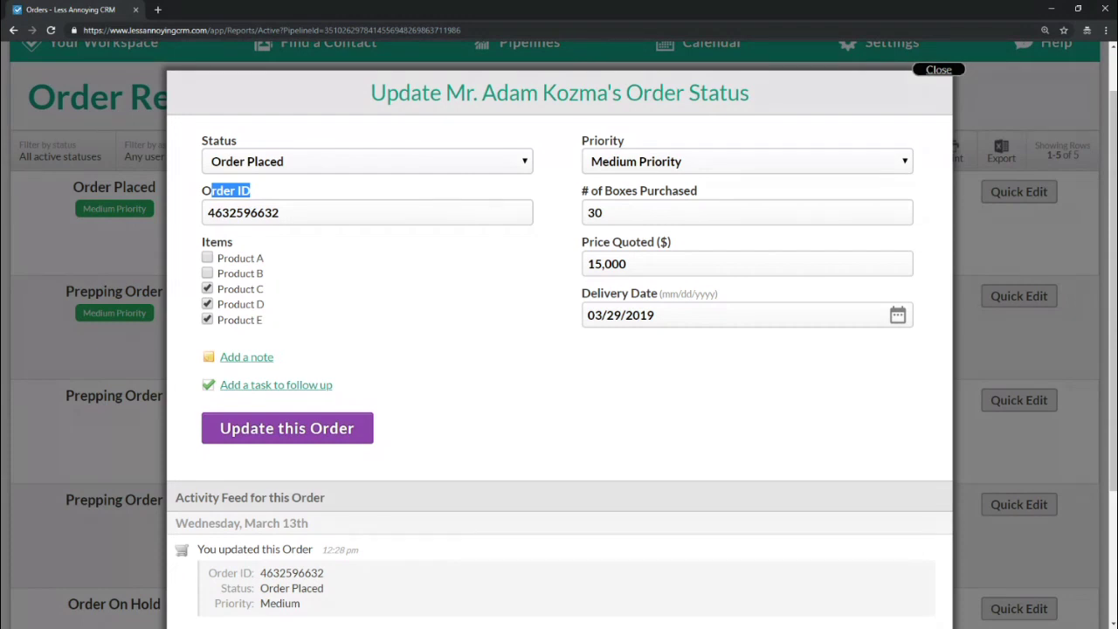
{"action": "left_click_drag", "start_coordinate": [698, 191], "coordinate": [666, 190]}
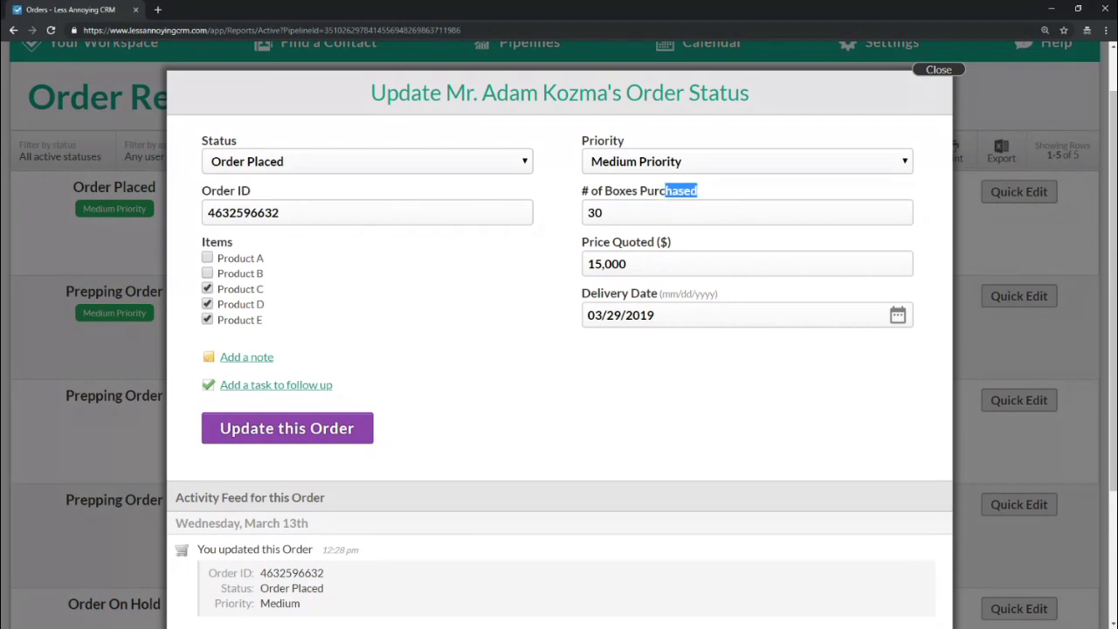
{"action": "left_click_drag", "start_coordinate": [604, 242], "coordinate": [654, 242]}
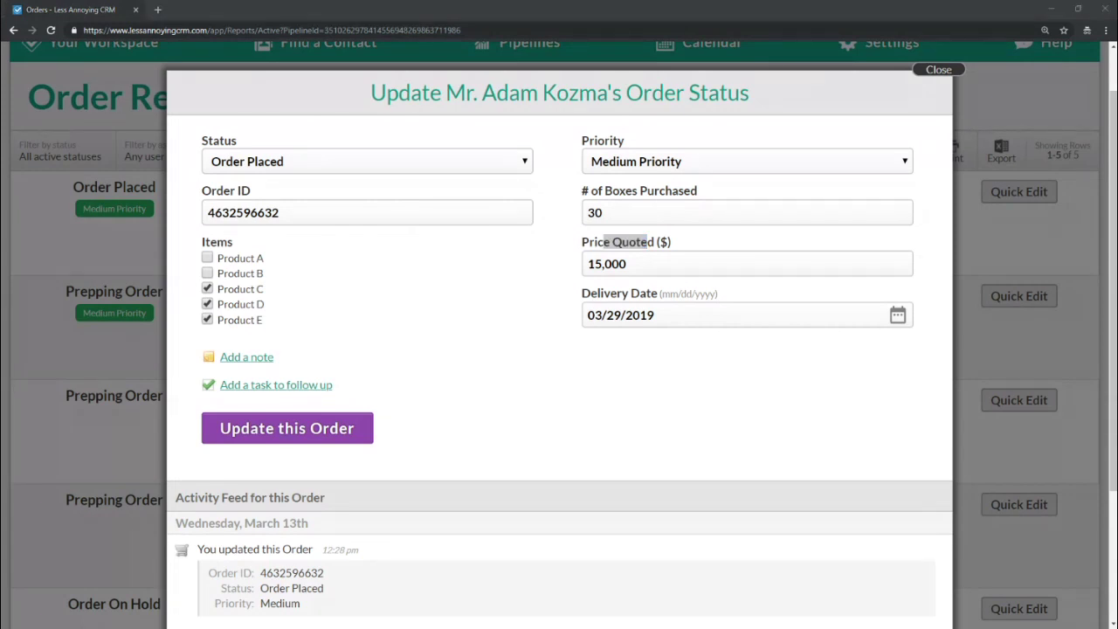
{"action": "left_click", "coordinate": [629, 376]}
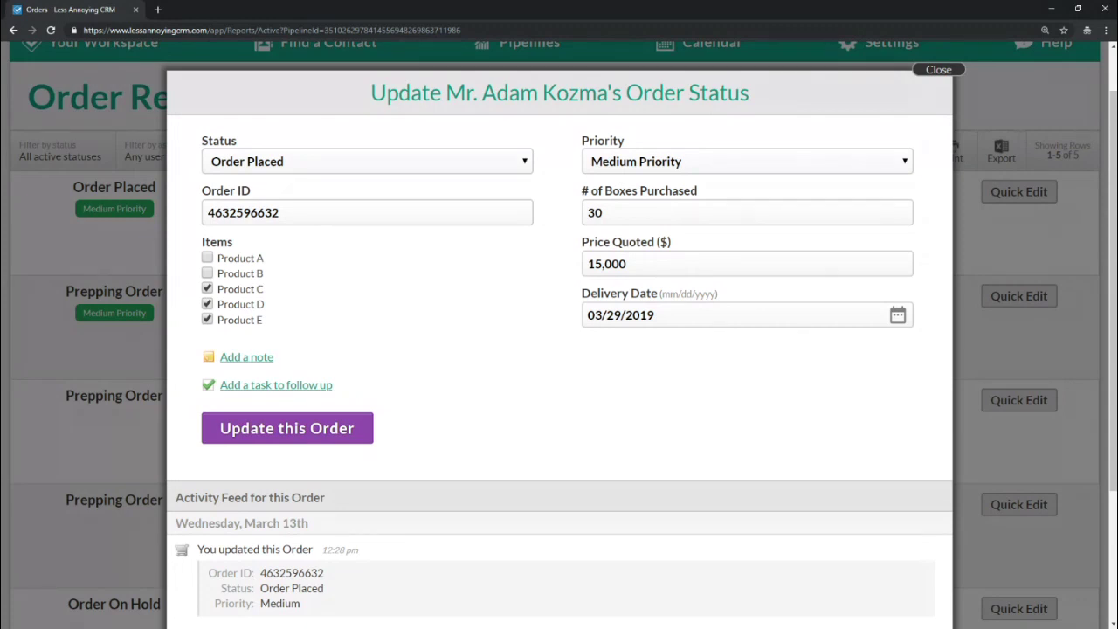
{"action": "left_click", "coordinate": [938, 70]}
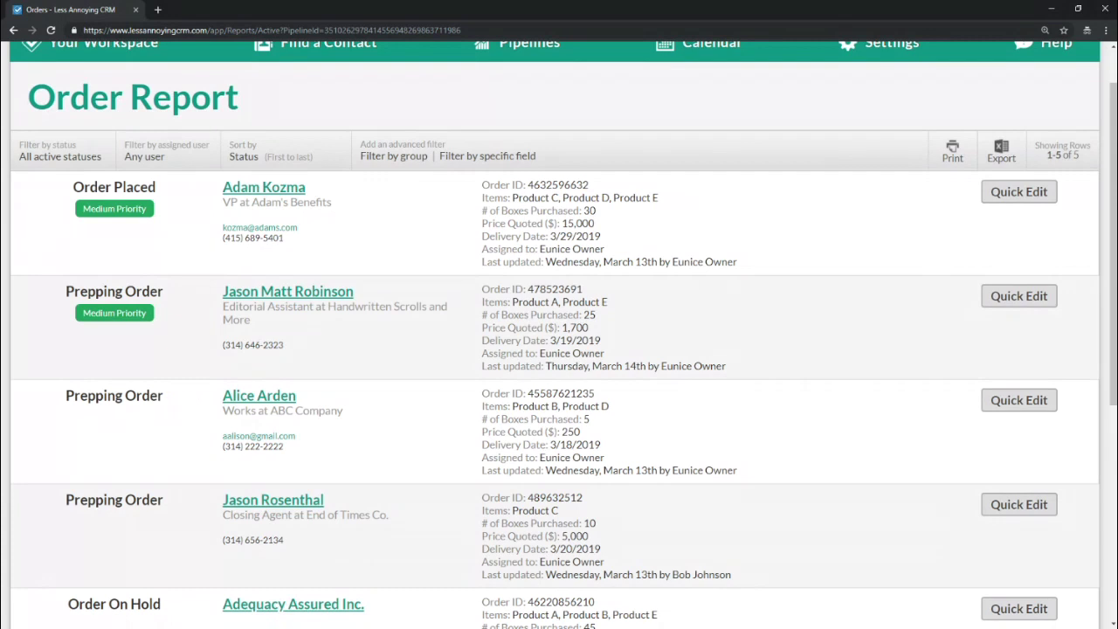
{"action": "left_click_drag", "start_coordinate": [530, 185], "coordinate": [615, 198]}
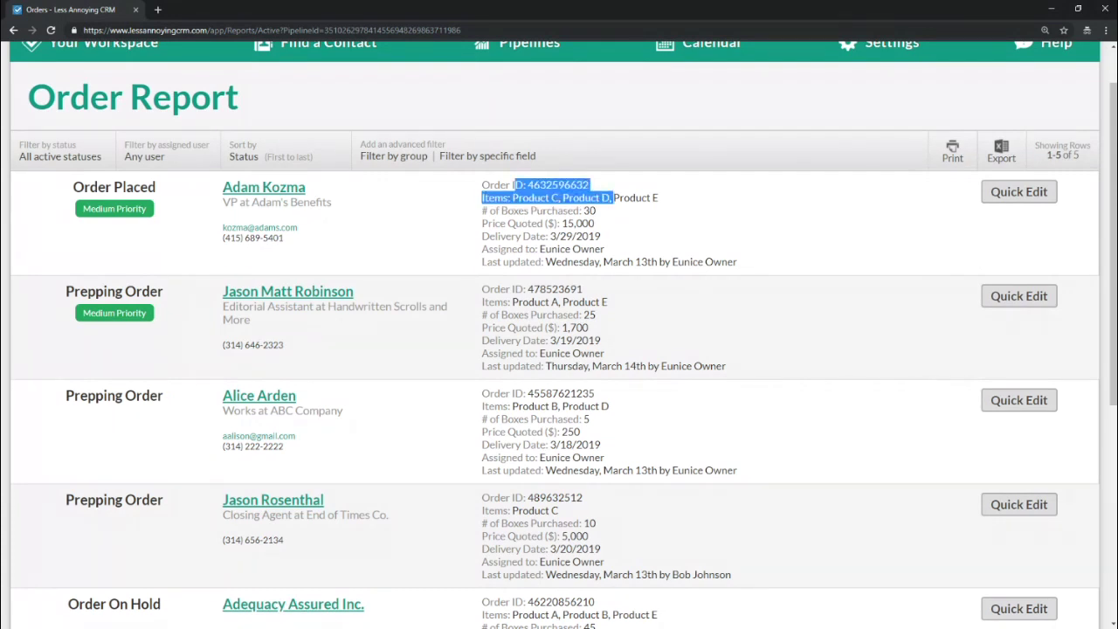
{"action": "left_click", "coordinate": [615, 198]}
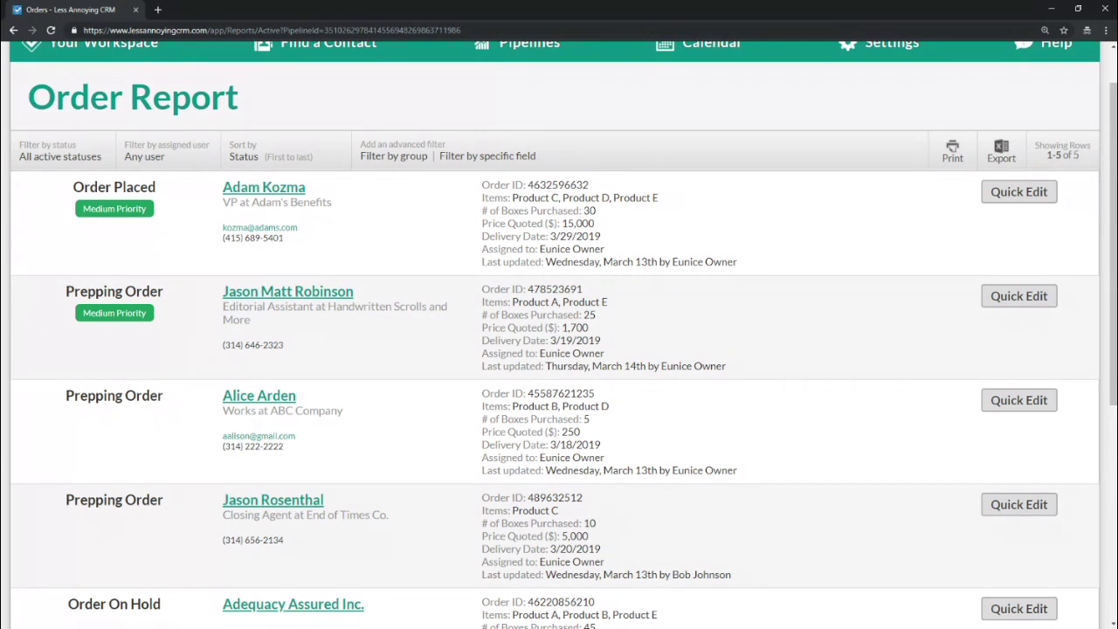
Step: Filter the Order report by the specific field Items, showing only results where Items is Product B
{"action": "left_click_drag", "start_coordinate": [558, 161], "coordinate": [433, 156]}
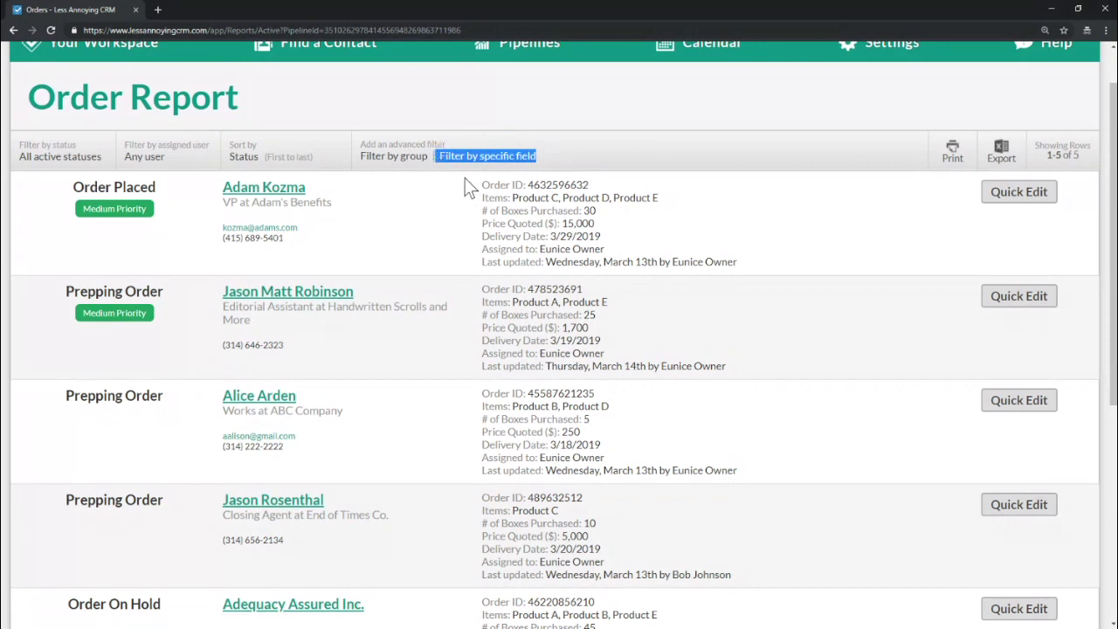
{"action": "left_click", "coordinate": [476, 158]}
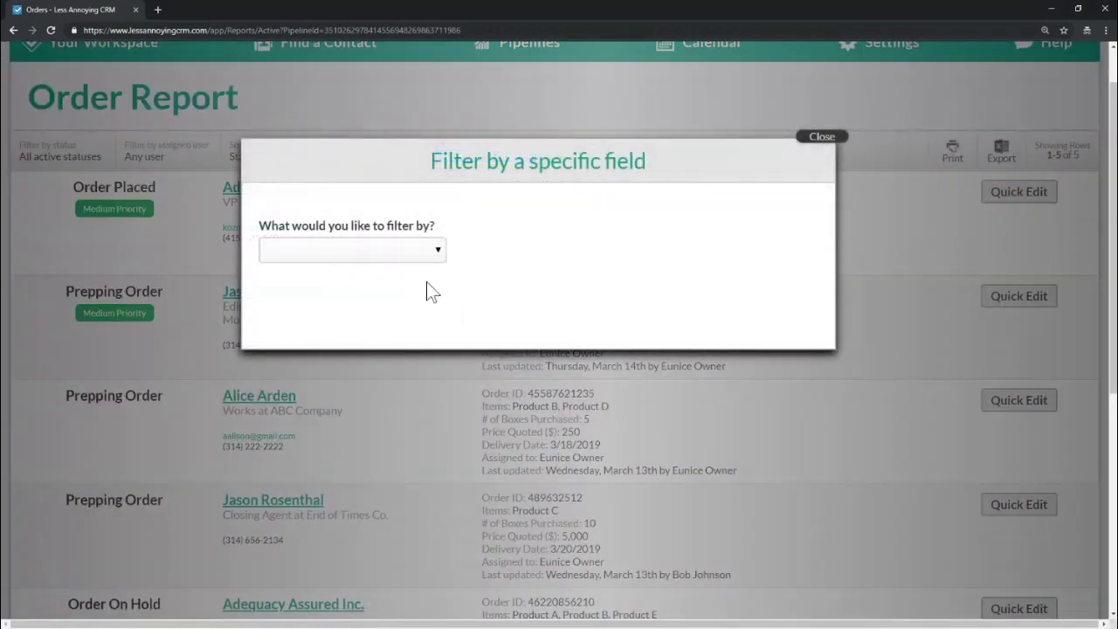
{"action": "left_click", "coordinate": [411, 254]}
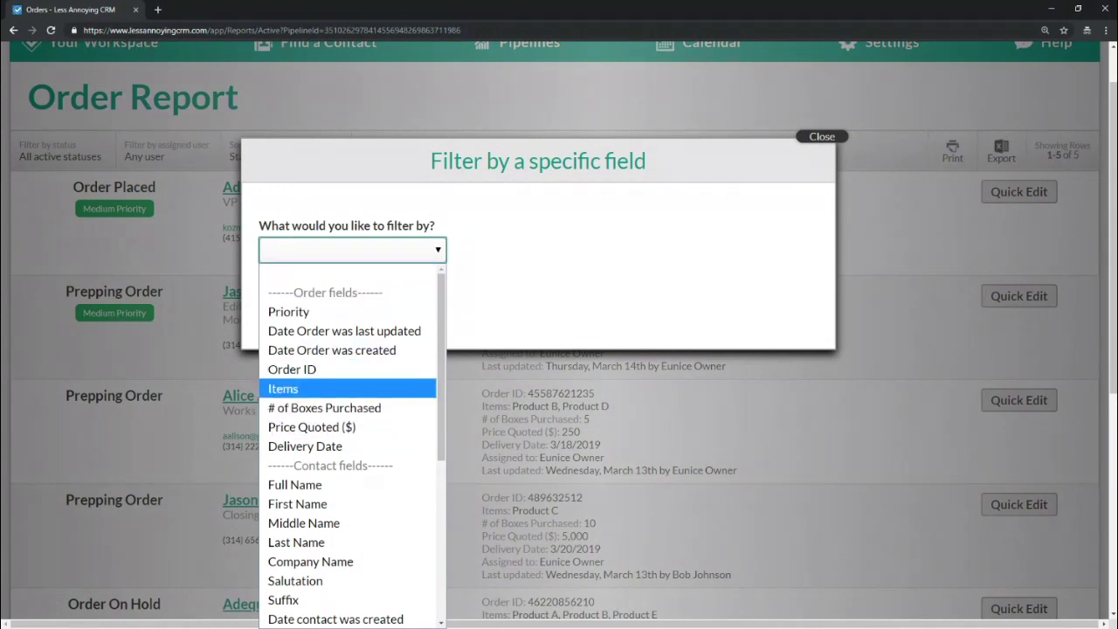
{"action": "left_click", "coordinate": [283, 388]}
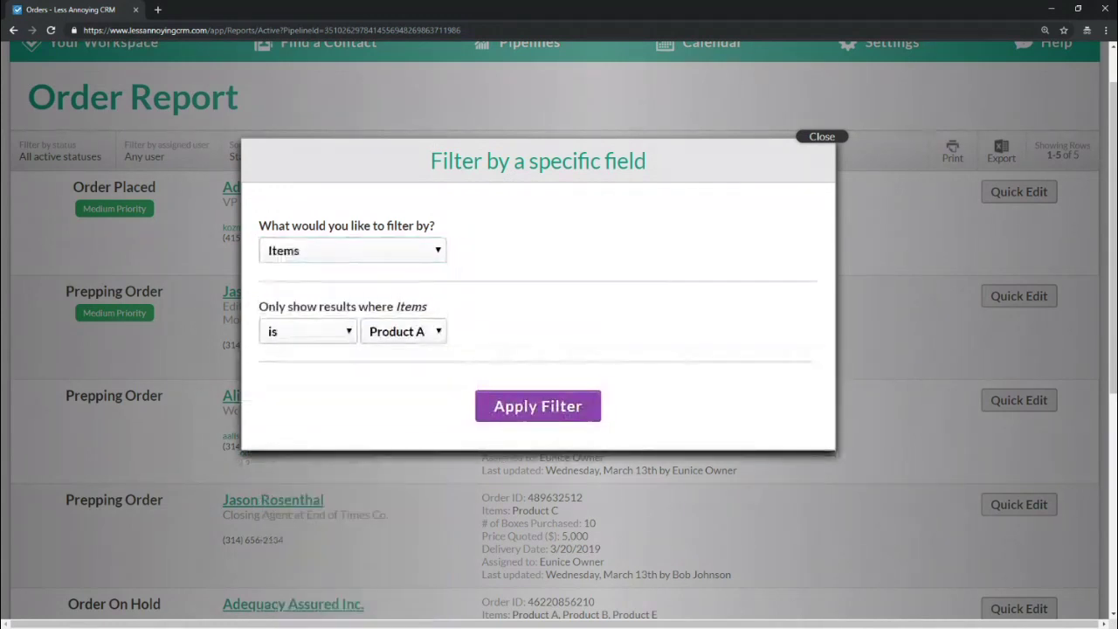
{"action": "left_click", "coordinate": [403, 332]}
{"action": "left_click", "coordinate": [398, 368]}
{"action": "left_click", "coordinate": [539, 406]}
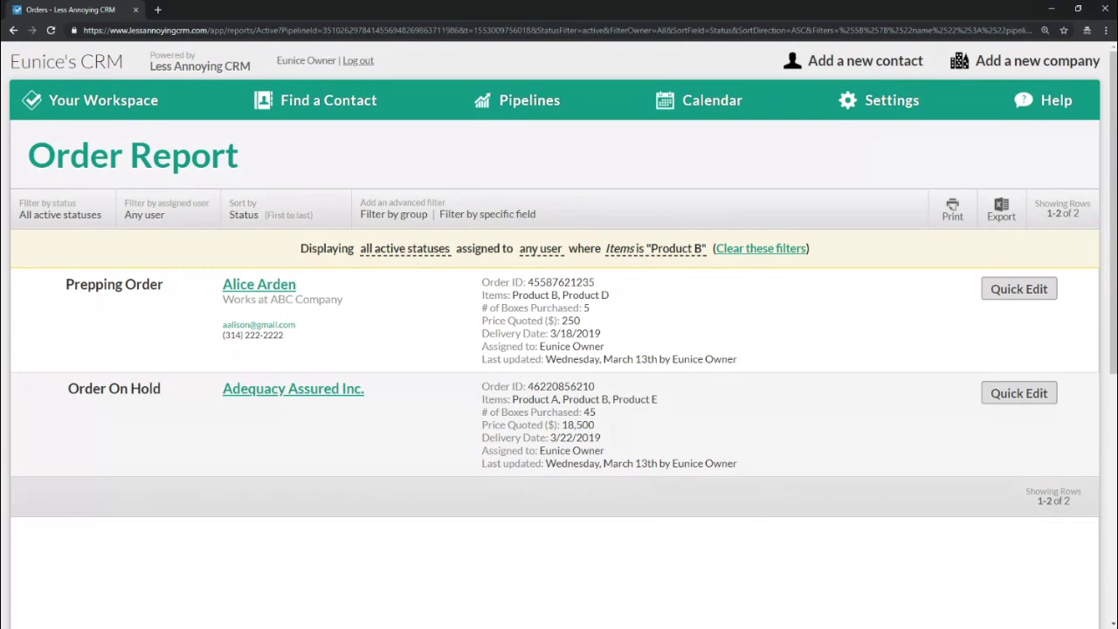
Step: Switch to the presentation slide about Pipeline Reports and custom pipeline fields
{"action": "key", "text": "alt+Tab"}
{"action": "key", "text": "alt+Tab"}
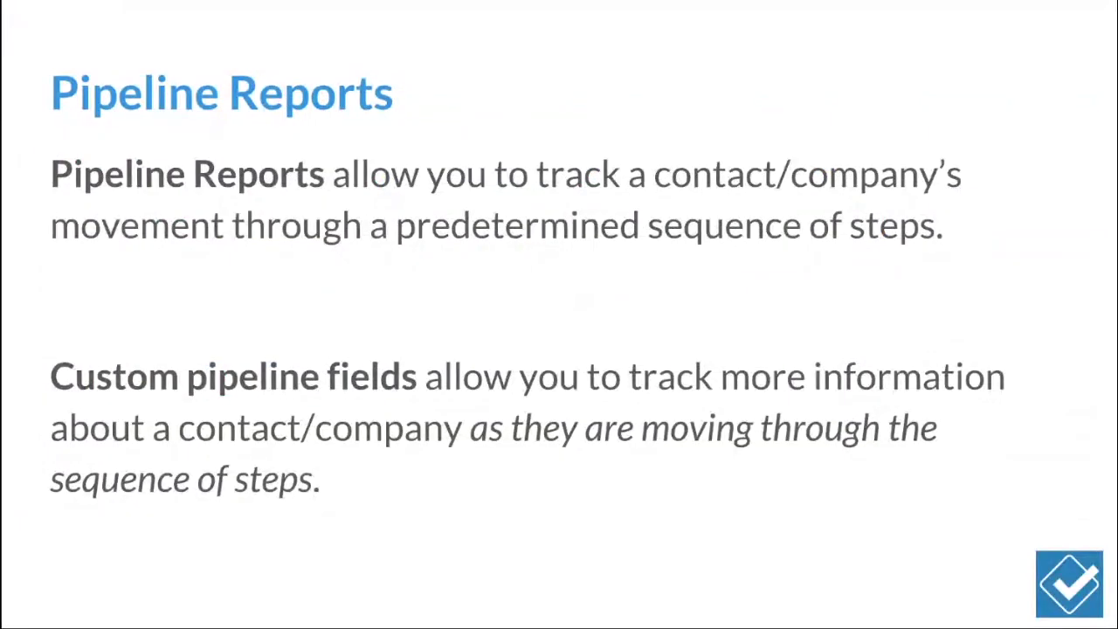
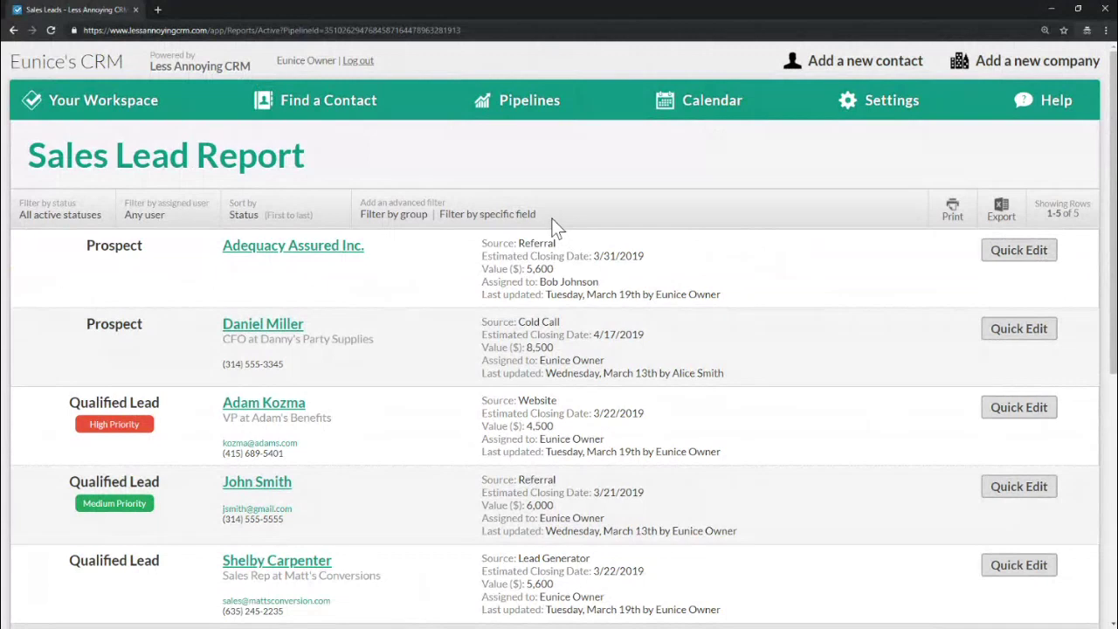
Step: Filter the Sales Lead report by current status to show All Statuses
{"action": "left_click", "coordinate": [78, 214]}
{"action": "left_click", "coordinate": [373, 215]}
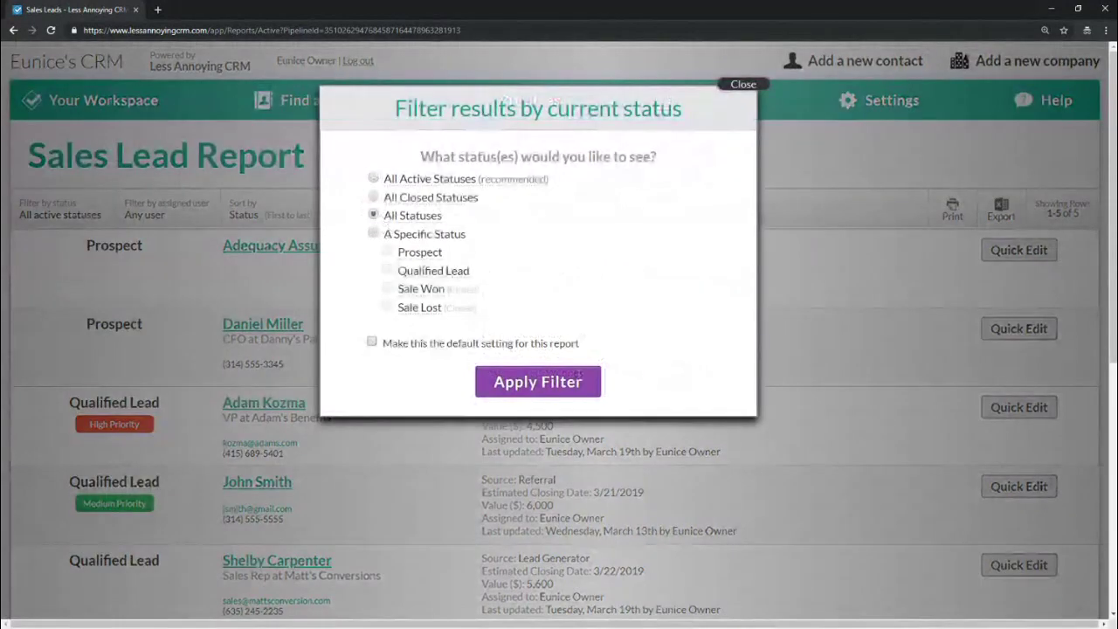
{"action": "left_click_drag", "start_coordinate": [450, 217], "coordinate": [382, 216]}
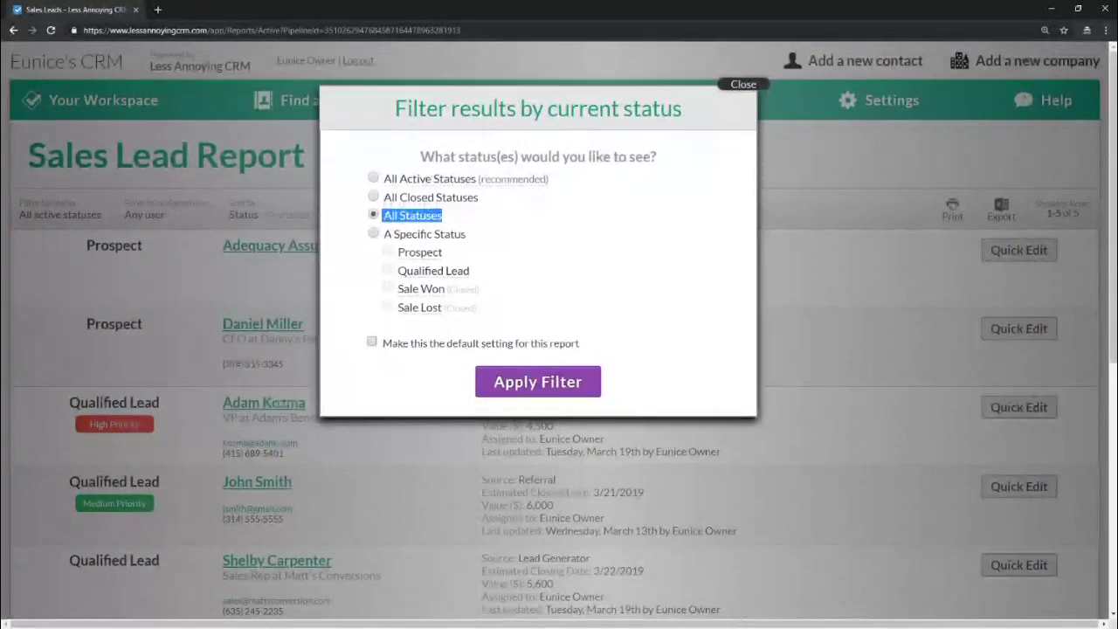
{"action": "left_click", "coordinate": [563, 382]}
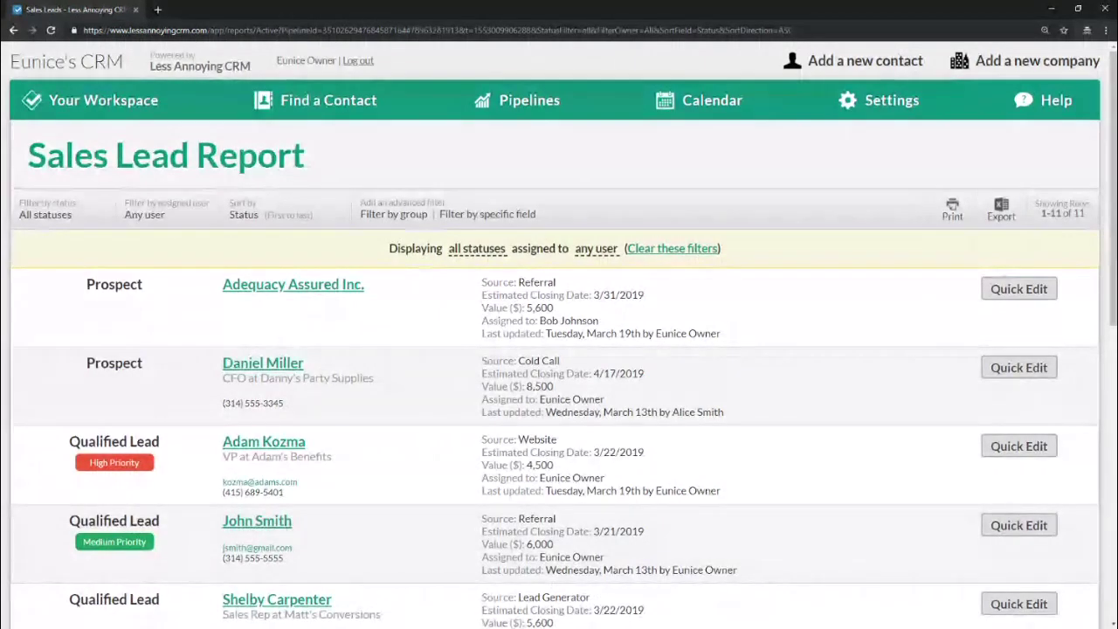
Step: Filter the Sales Lead report to leads where Date Sales Lead was created is between 03/01/2019 and 03/31/2019
{"action": "left_click_drag", "start_coordinate": [535, 214], "coordinate": [438, 214]}
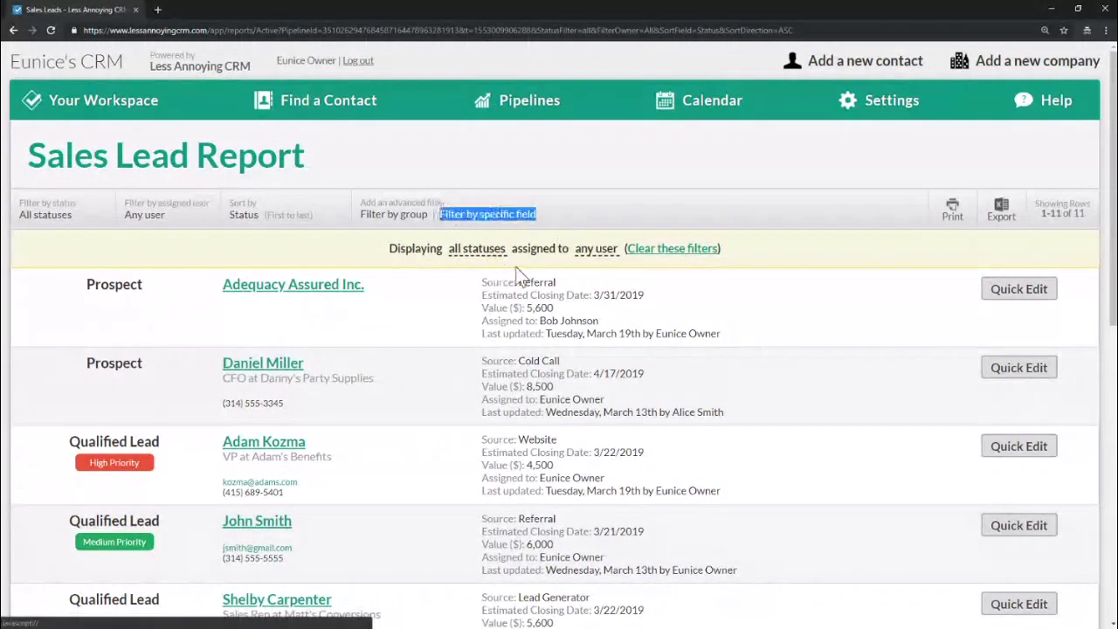
{"action": "left_click", "coordinate": [515, 222]}
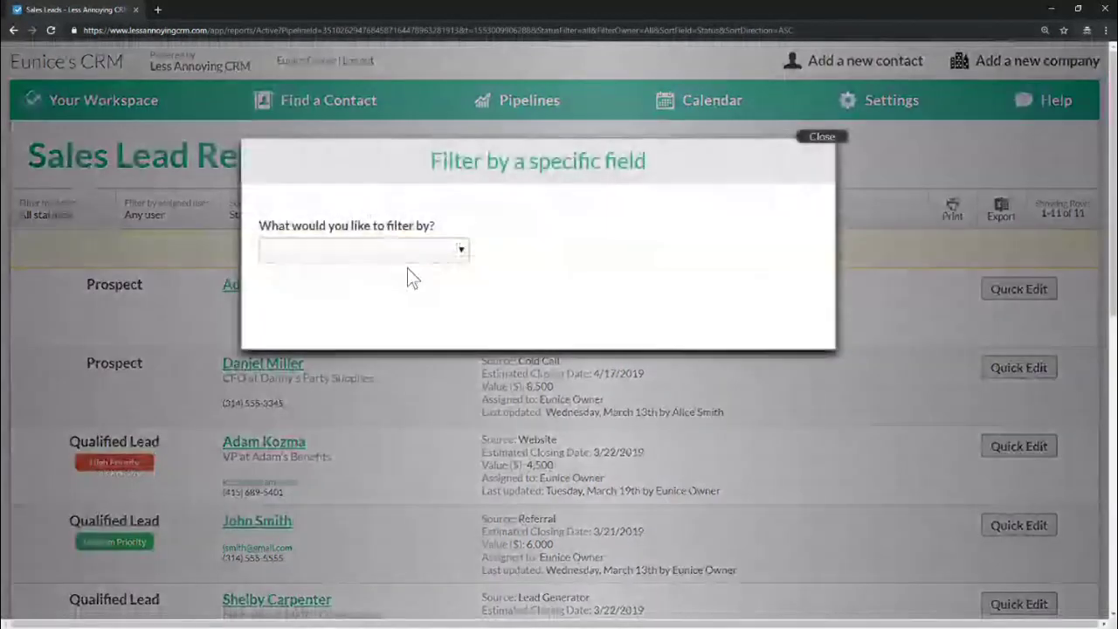
{"action": "left_click", "coordinate": [401, 251]}
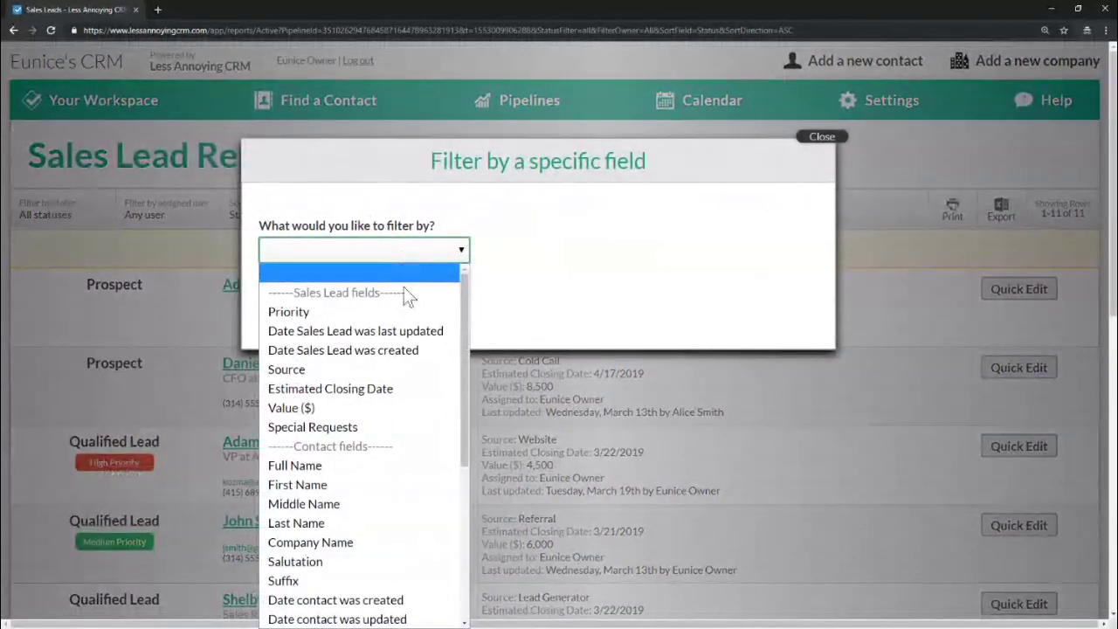
{"action": "left_click", "coordinate": [343, 349]}
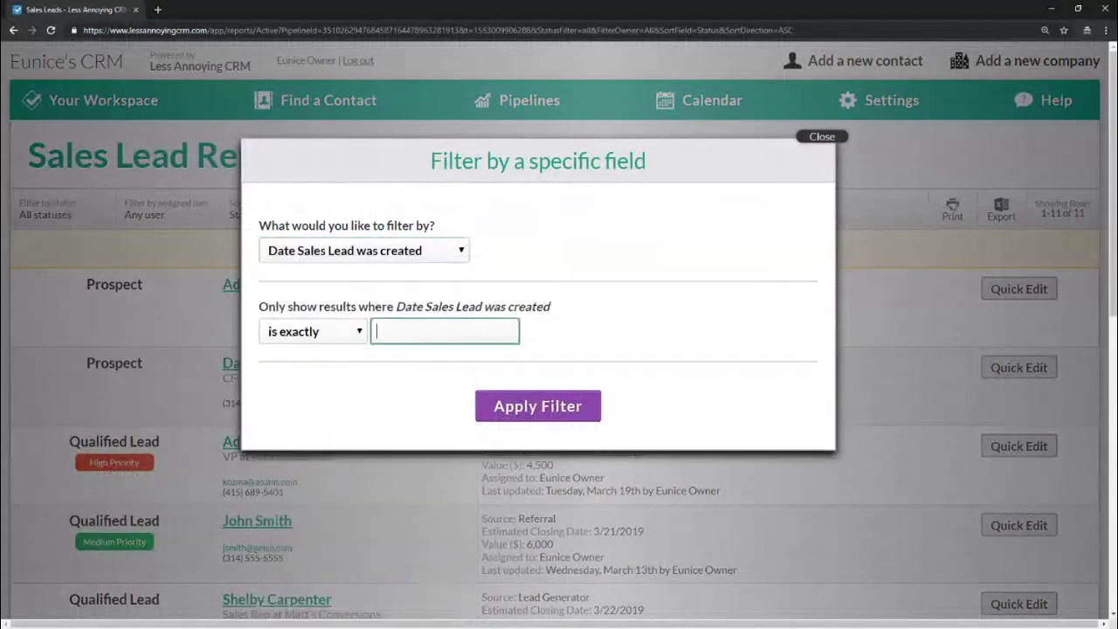
{"action": "left_click", "coordinate": [313, 331]}
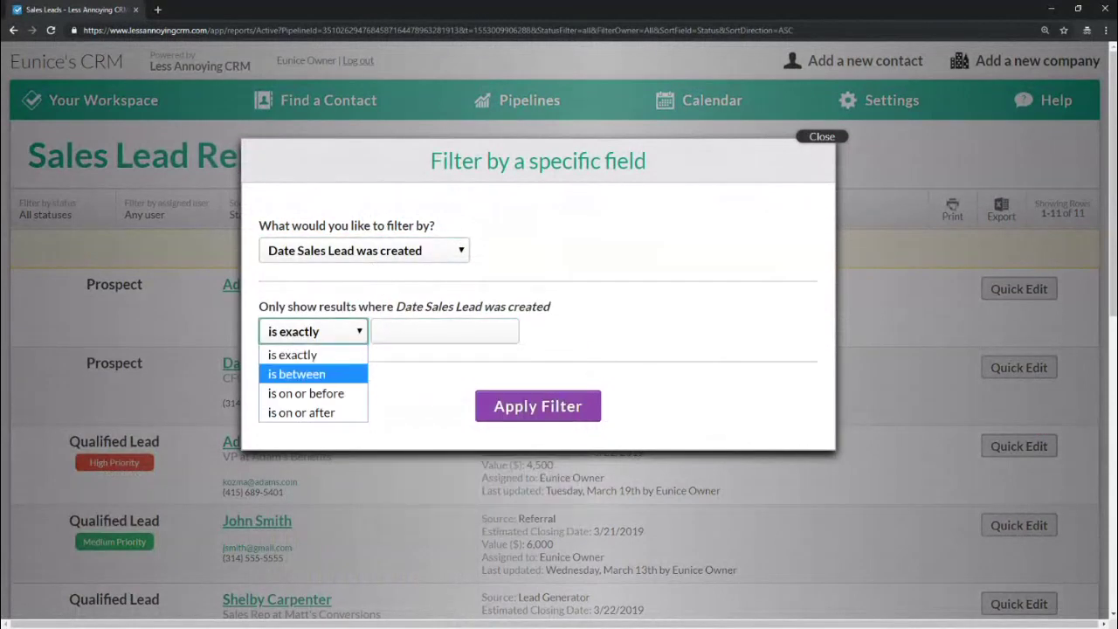
{"action": "left_click", "coordinate": [296, 374]}
{"action": "left_click", "coordinate": [538, 414]}
{"action": "left_click", "coordinate": [616, 331]}
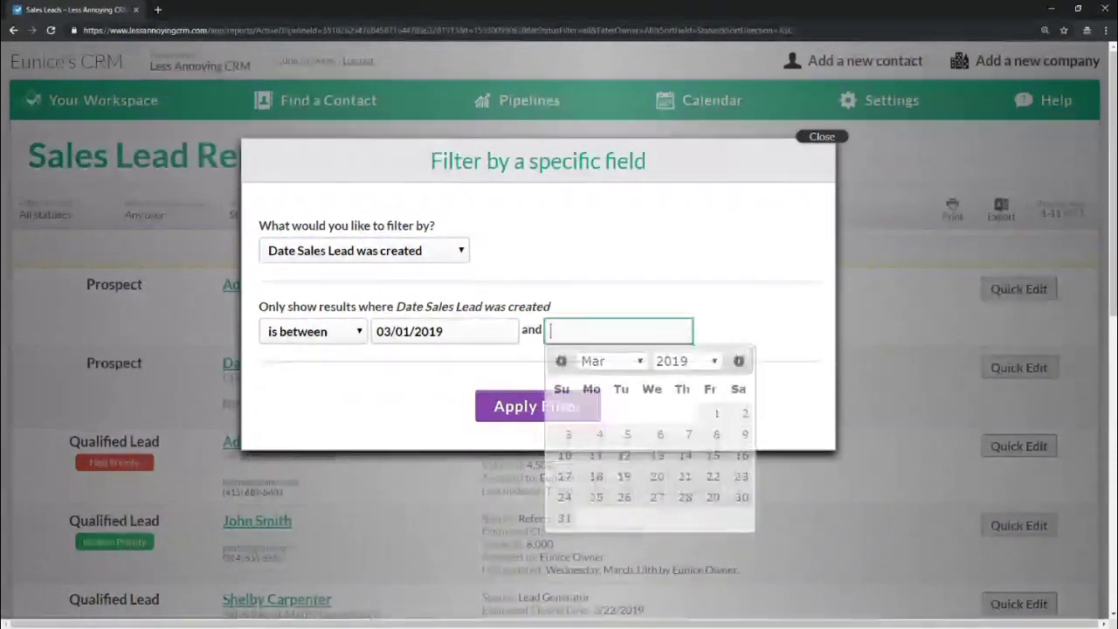
{"action": "left_click", "coordinate": [565, 518]}
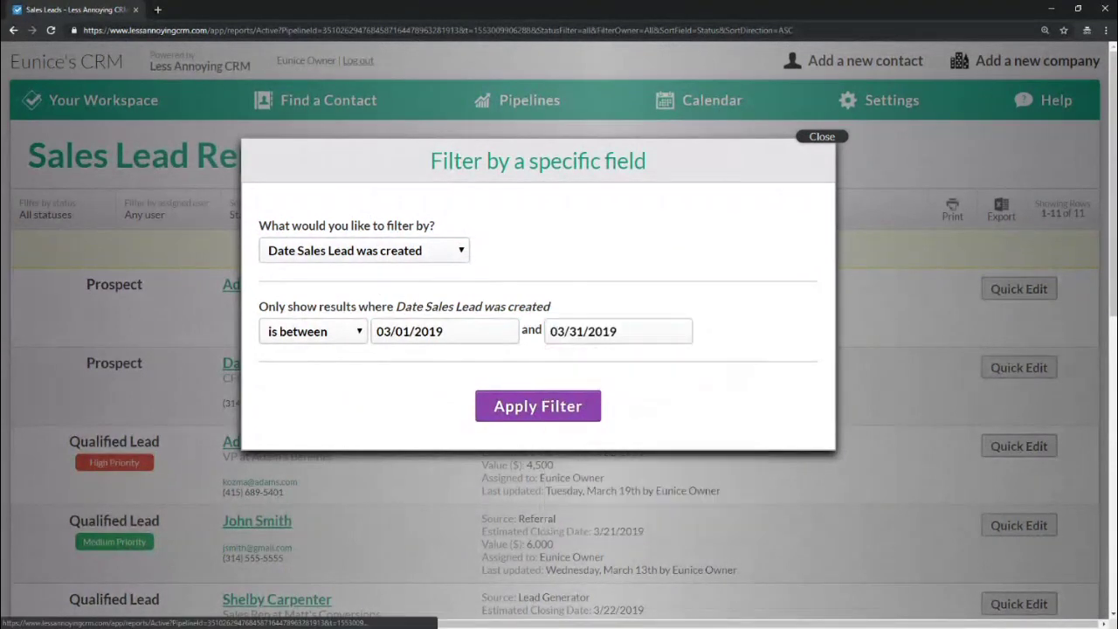
{"action": "left_click", "coordinate": [538, 406]}
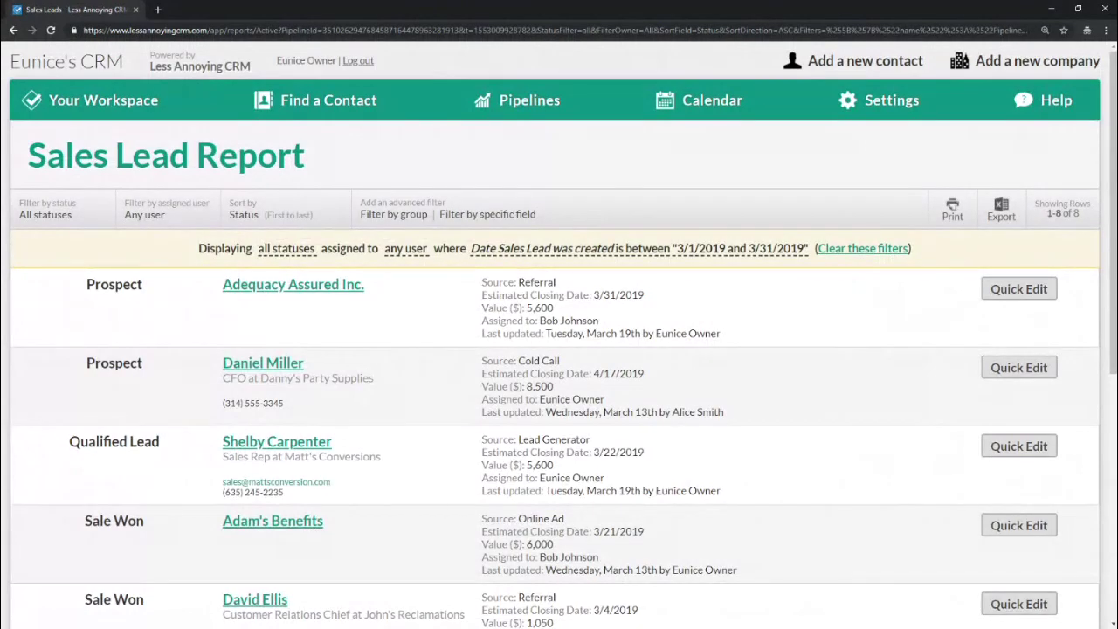
{"action": "left_click_drag", "start_coordinate": [255, 248], "coordinate": [311, 249]}
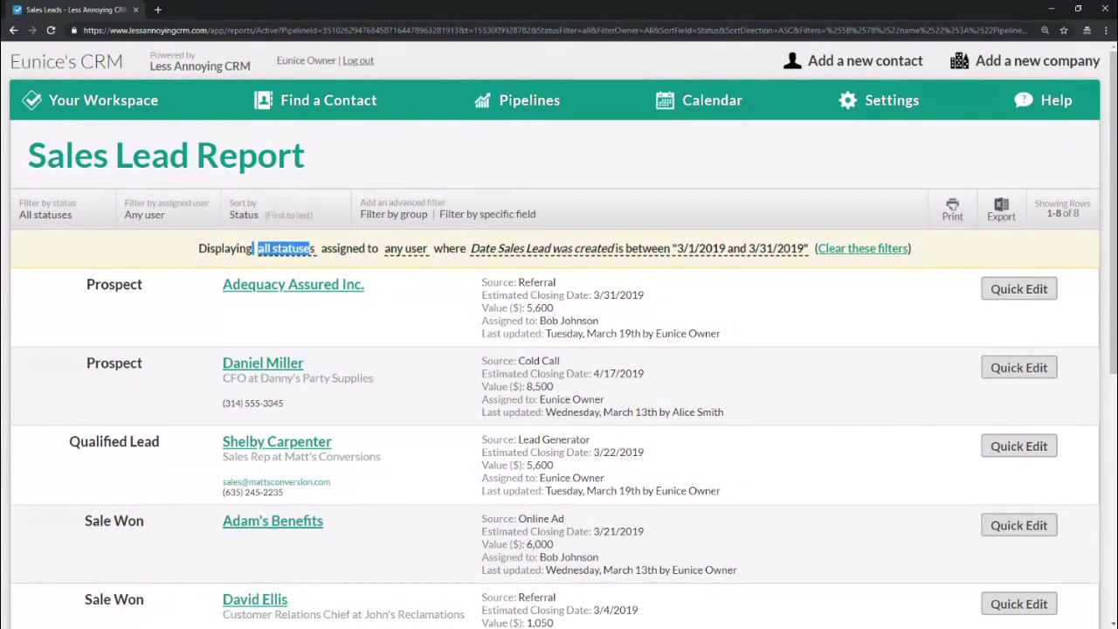
{"action": "left_click_drag", "start_coordinate": [1046, 213], "coordinate": [1080, 213]}
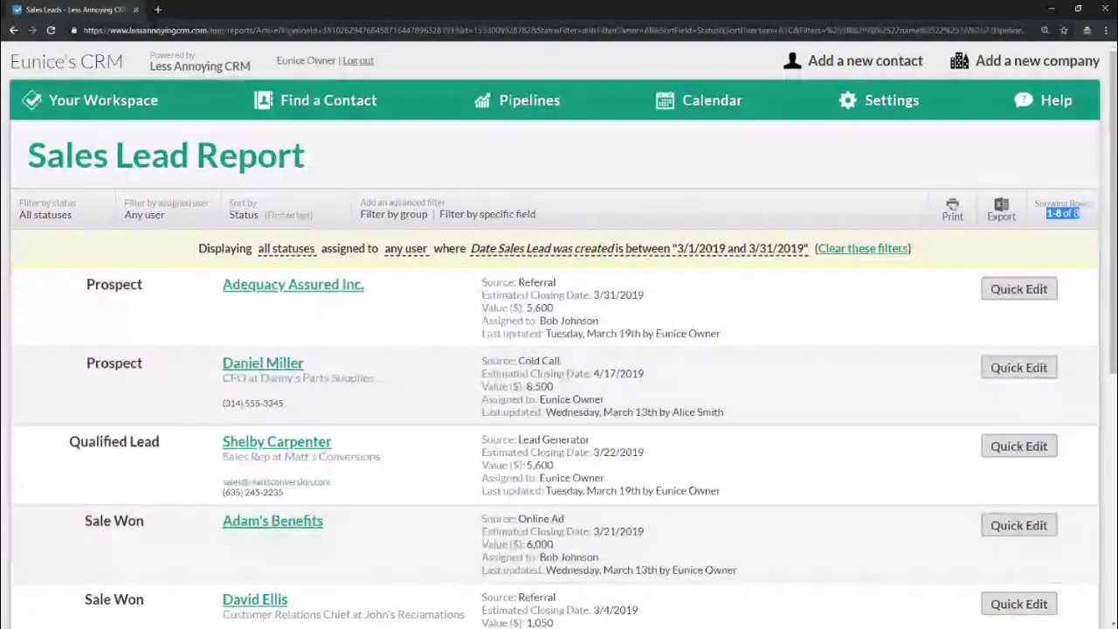
Step: Narrow the Sales Lead report by current status to show only Sale Won leads
{"action": "left_click", "coordinate": [59, 225]}
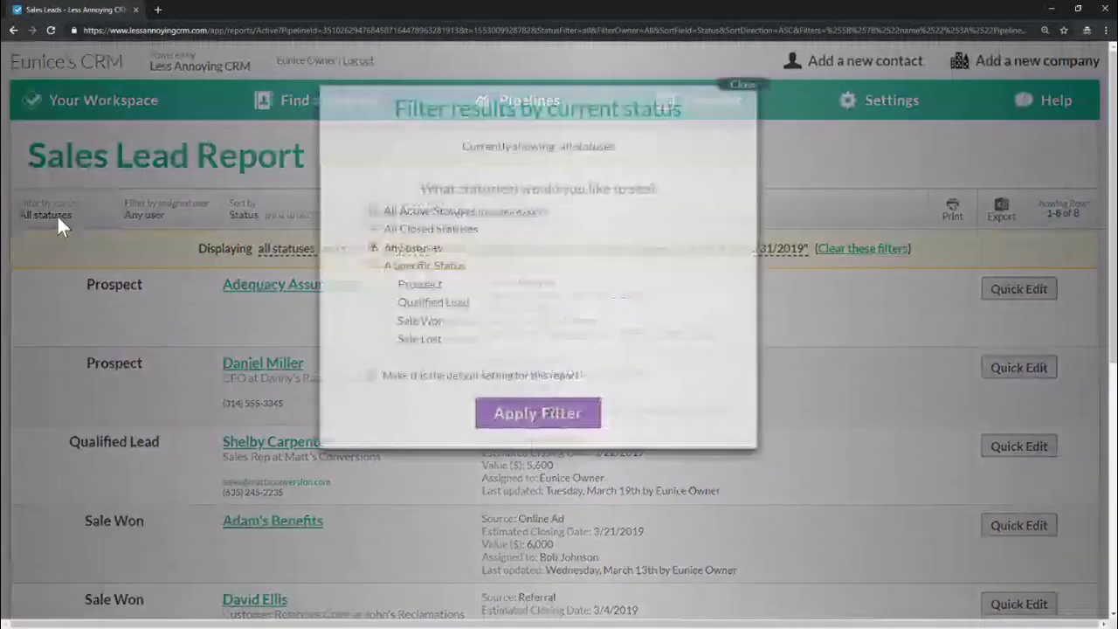
{"action": "left_click", "coordinate": [387, 320]}
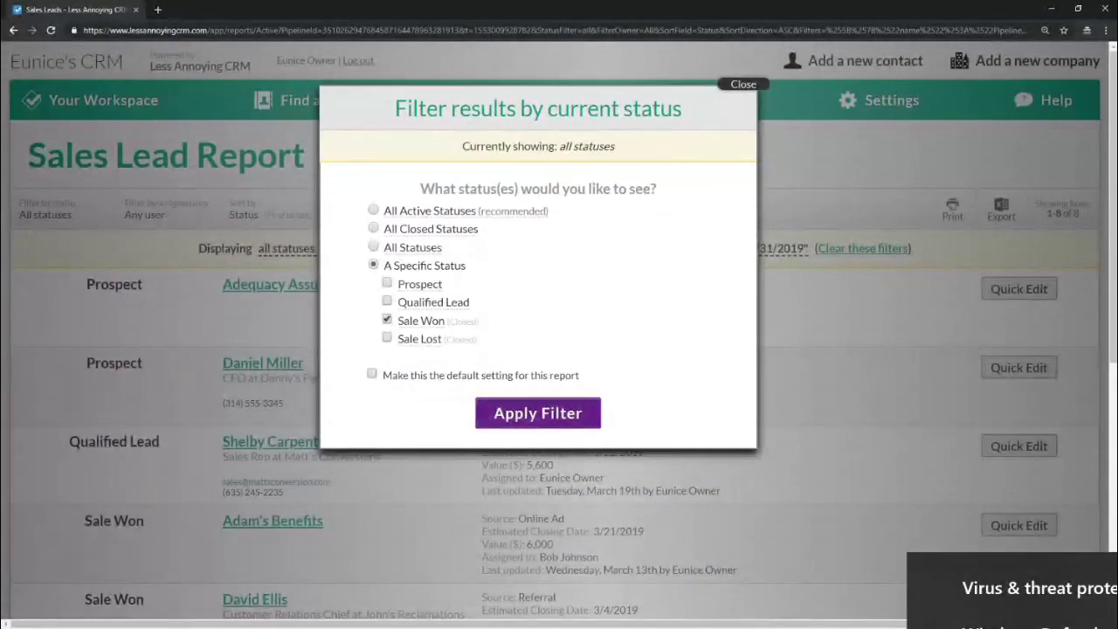
{"action": "left_click", "coordinate": [538, 413]}
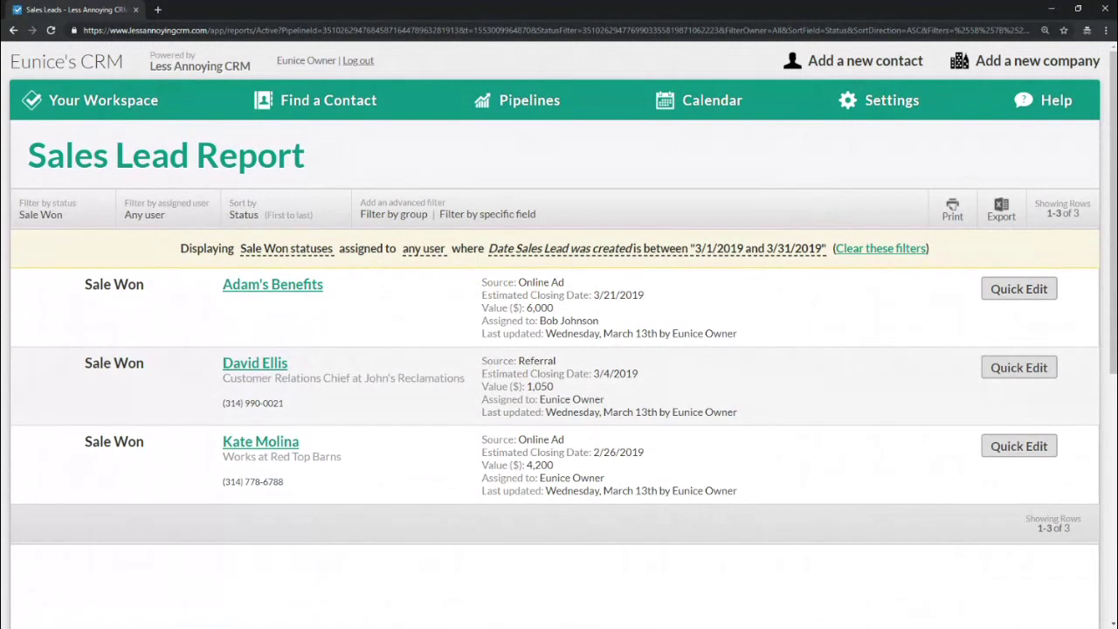
{"action": "triple_click", "coordinate": [1063, 207]}
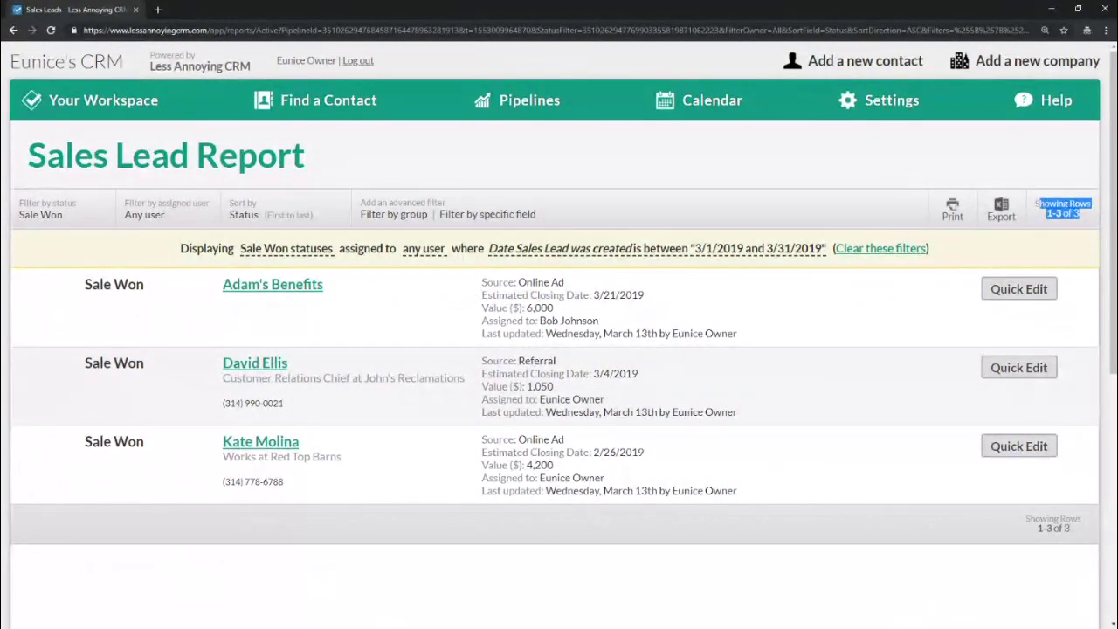
{"action": "left_click", "coordinate": [390, 241]}
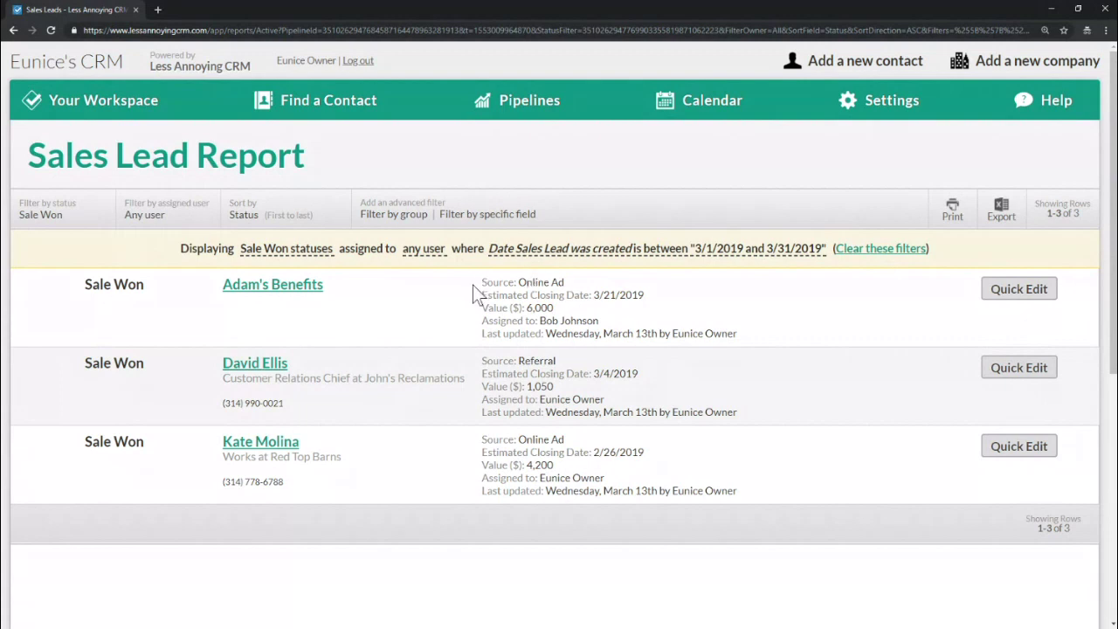
{"action": "left_click_drag", "start_coordinate": [481, 282], "coordinate": [564, 283]}
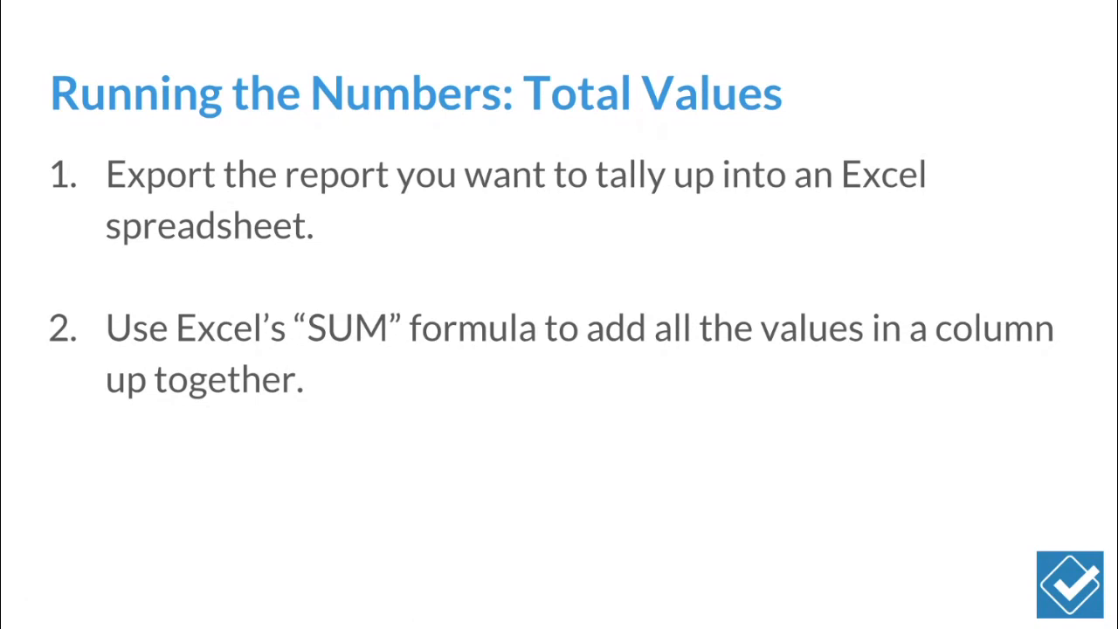
Step: Return to the CRM, open the Order report and show only orders where Date Order was last updated is between 03/01/2019 and 03/31/2019
{"action": "key", "text": "alt+Tab"}
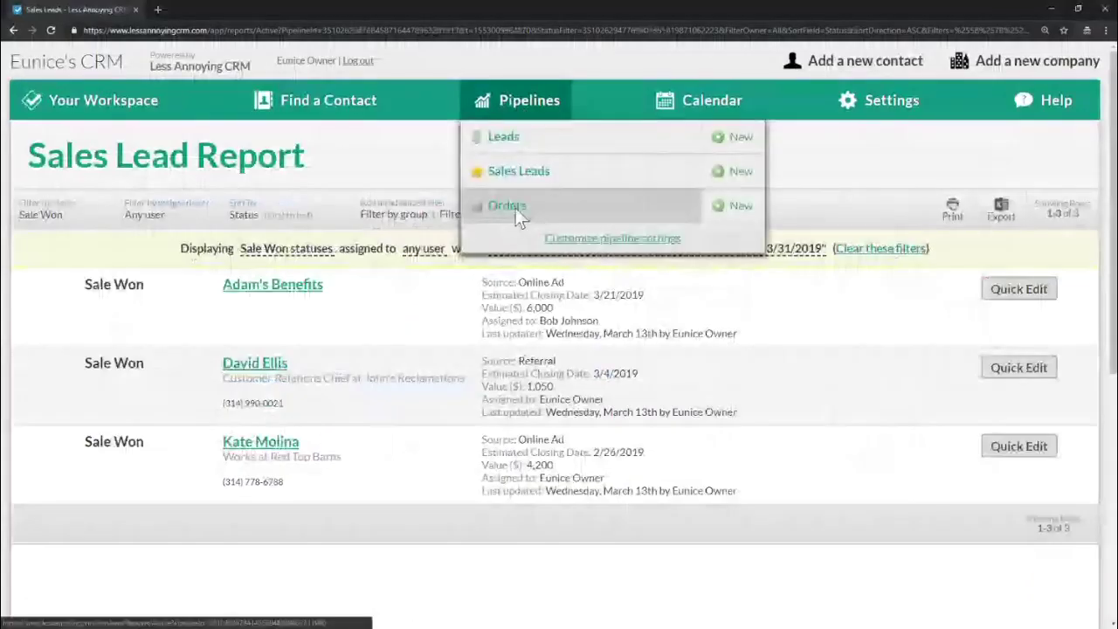
{"action": "left_click", "coordinate": [516, 210]}
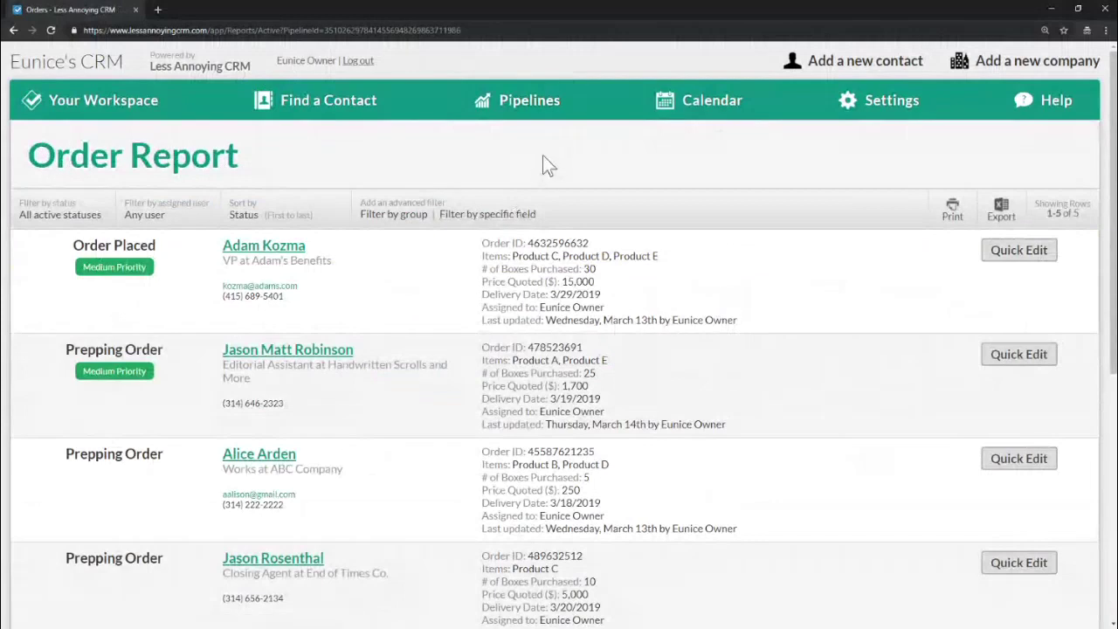
{"action": "left_click_drag", "start_coordinate": [550, 216], "coordinate": [442, 214]}
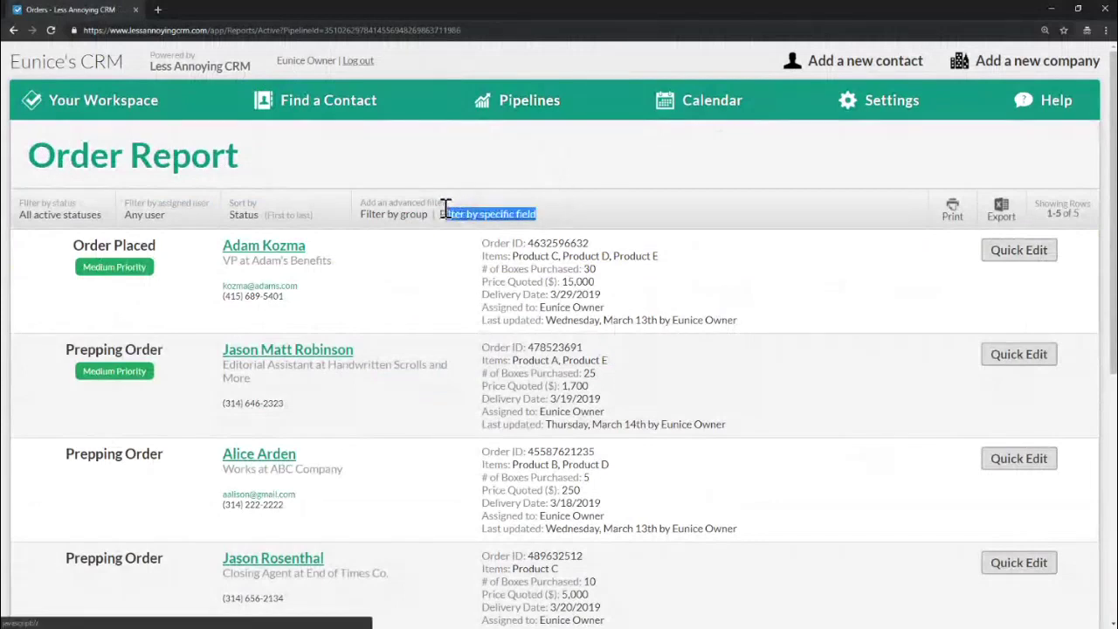
{"action": "left_click", "coordinate": [500, 215]}
{"action": "left_click", "coordinate": [422, 251]}
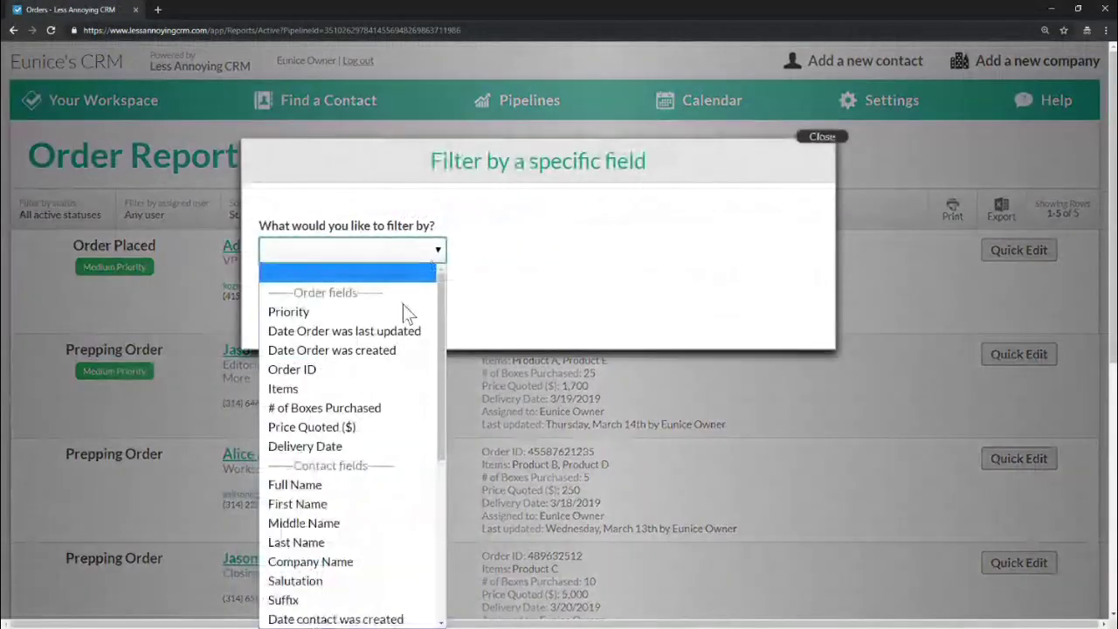
{"action": "left_click", "coordinate": [402, 331]}
{"action": "left_click", "coordinate": [444, 329]}
{"action": "left_click", "coordinate": [313, 330]}
{"action": "left_click", "coordinate": [306, 372]}
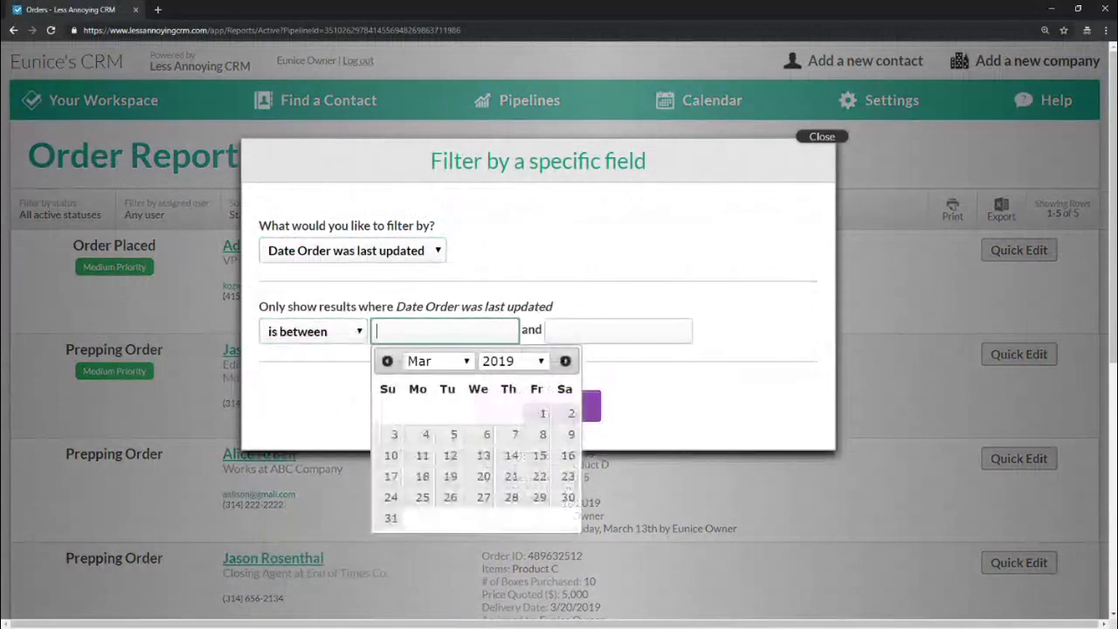
{"action": "left_click", "coordinate": [539, 413]}
{"action": "left_click", "coordinate": [619, 331]}
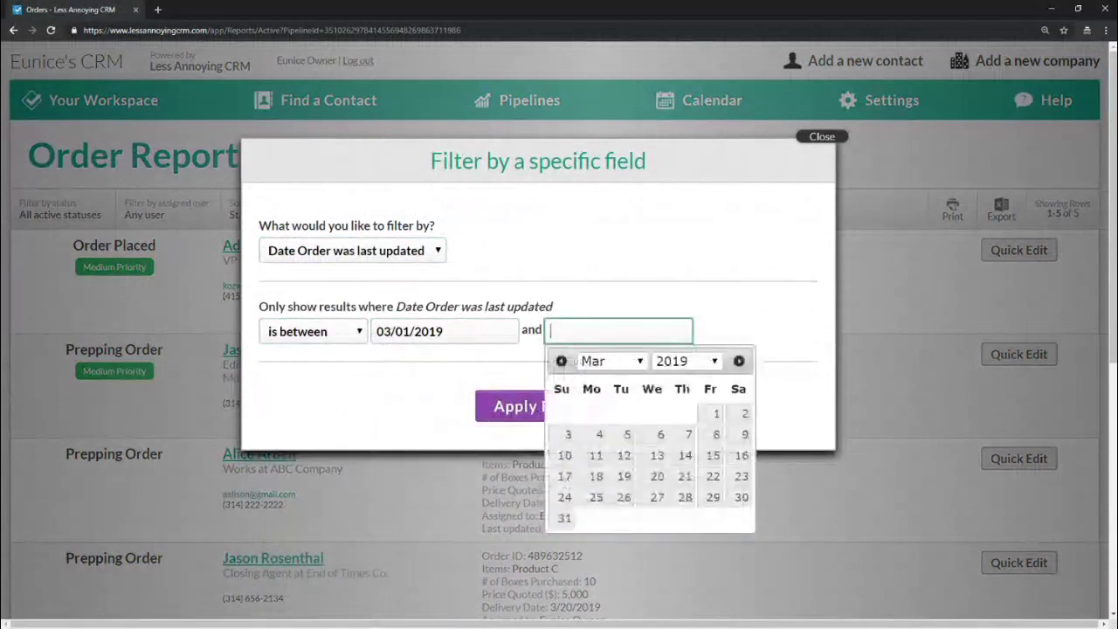
{"action": "left_click", "coordinate": [564, 518]}
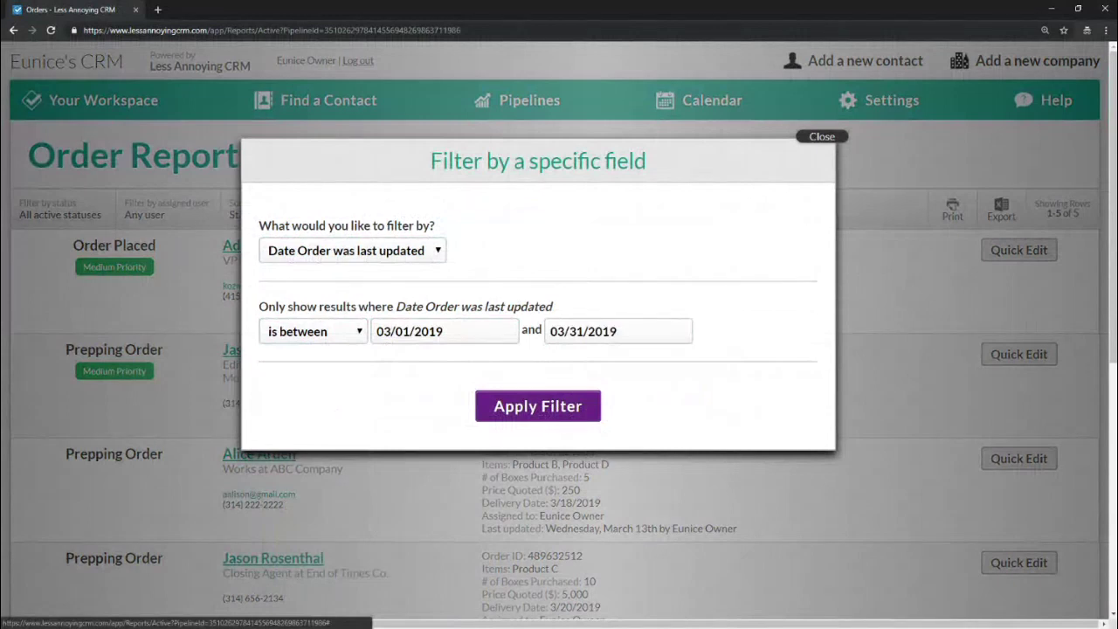
{"action": "left_click", "coordinate": [537, 406]}
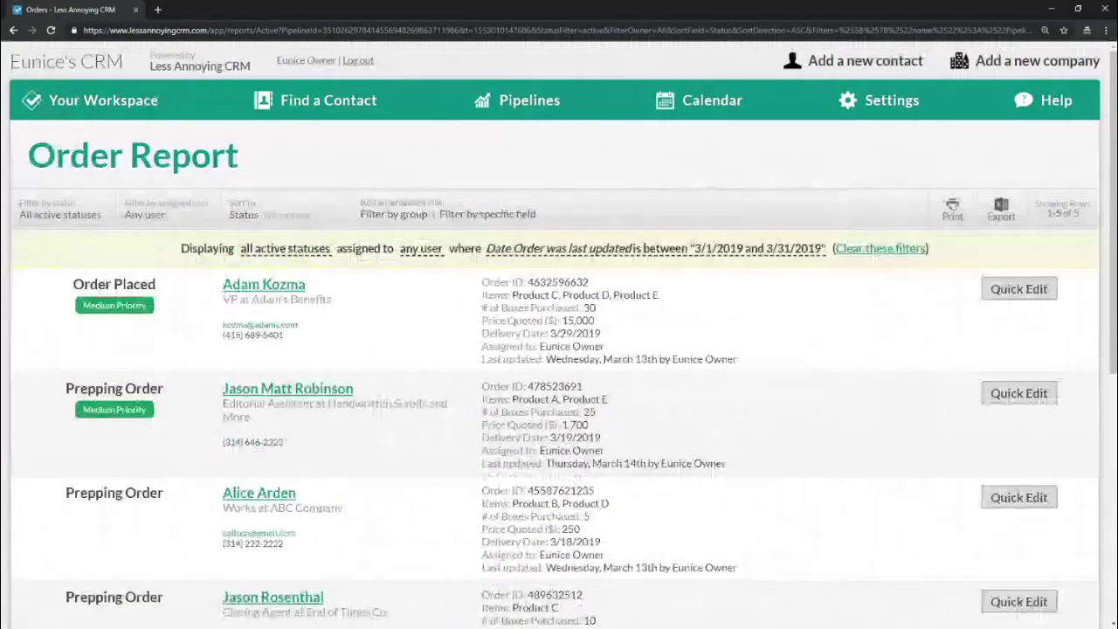
Step: Narrow the Order report by current status to Order Received by Customer
{"action": "left_click", "coordinate": [48, 208]}
{"action": "left_click", "coordinate": [387, 325]}
{"action": "left_click", "coordinate": [537, 418]}
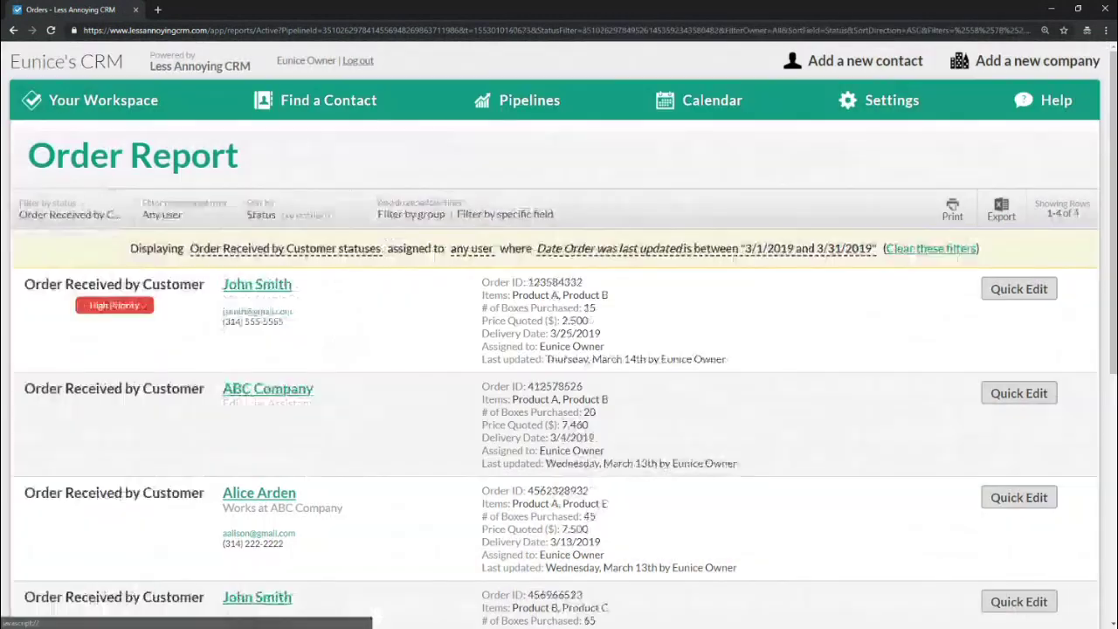
Step: Export the filtered Order report, open the downloaded spreadsheet in Excel and enable editing
{"action": "scroll", "coordinate": [559, 350], "scroll_direction": "down", "scroll_amount": 2}
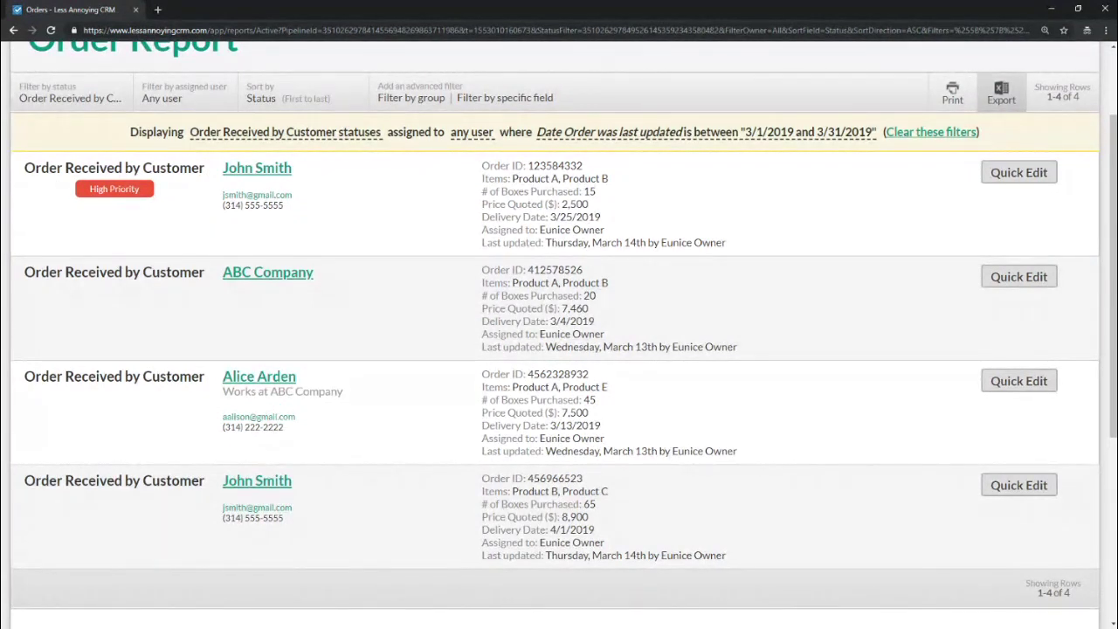
{"action": "left_click", "coordinate": [1001, 94]}
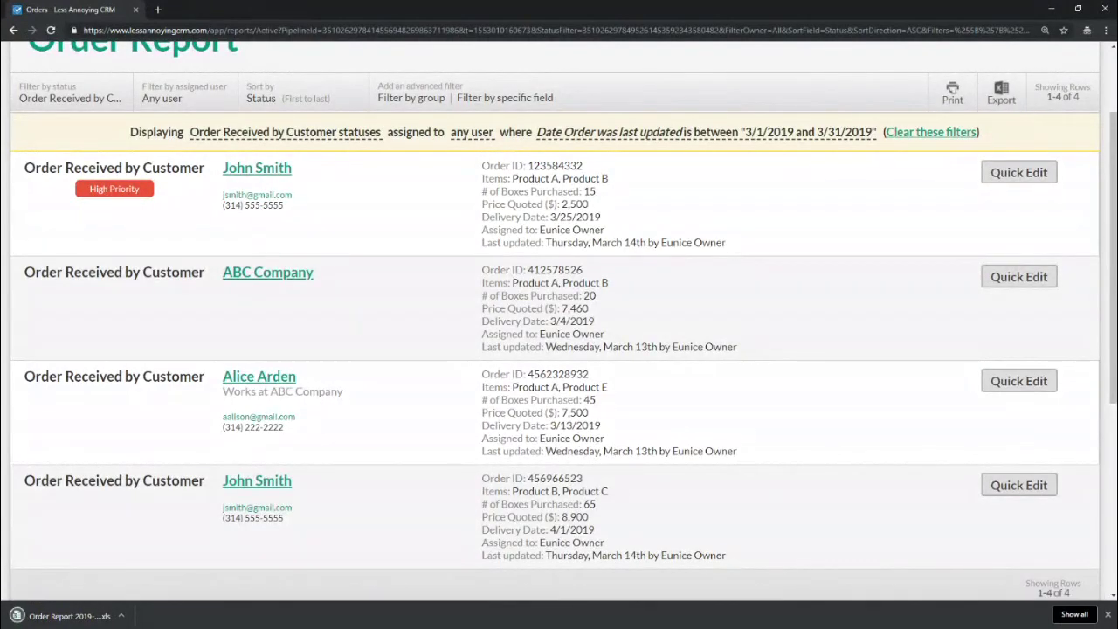
{"action": "left_click", "coordinate": [122, 616]}
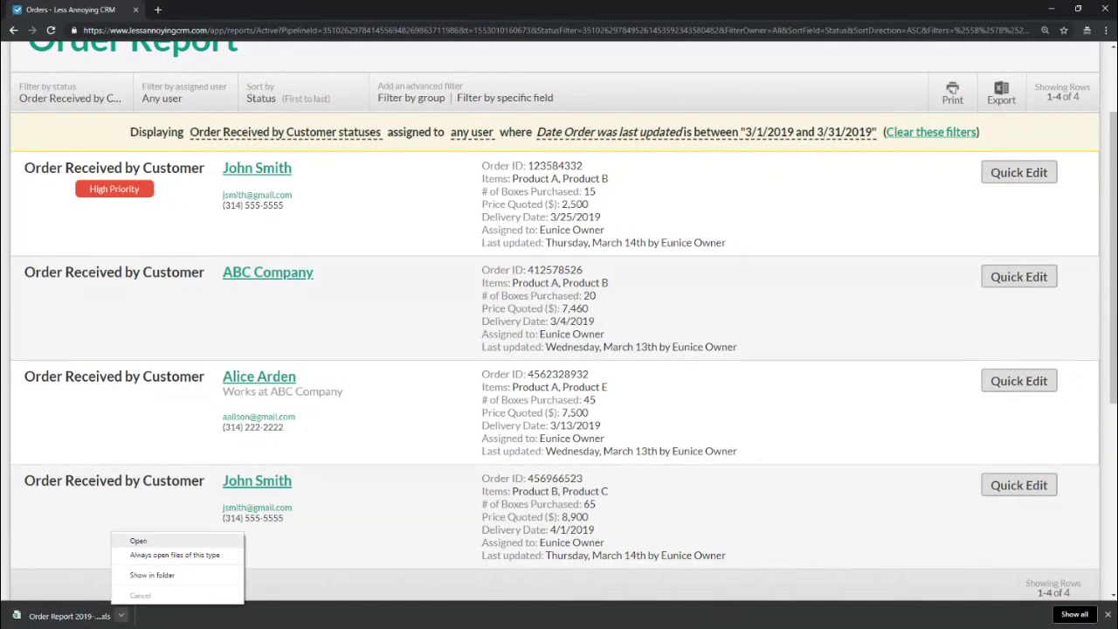
{"action": "left_click", "coordinate": [138, 540]}
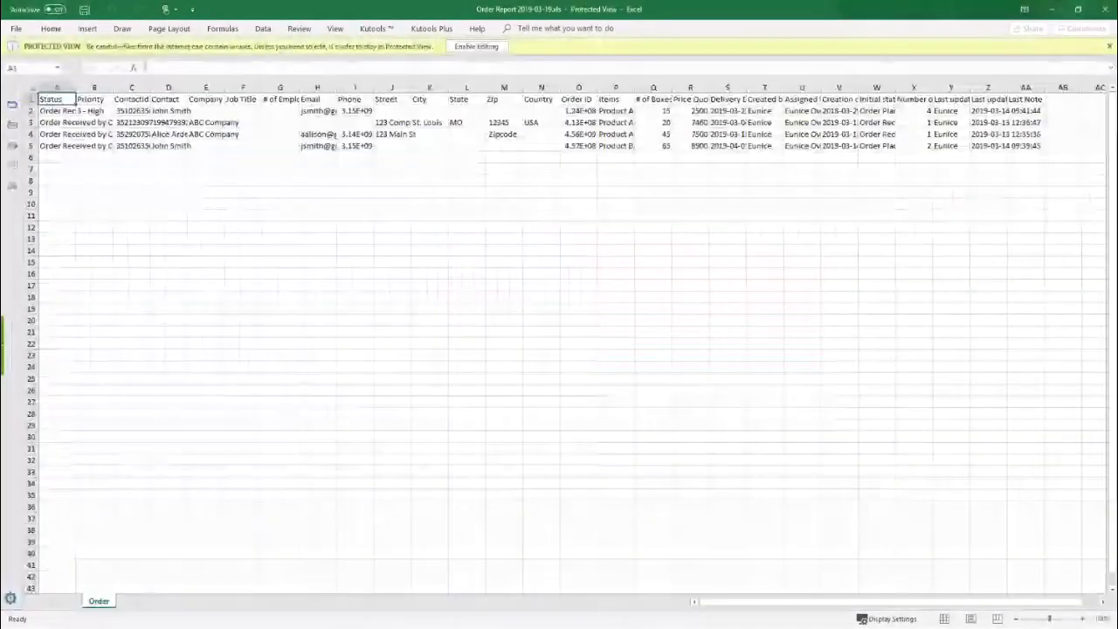
{"action": "left_click", "coordinate": [476, 47]}
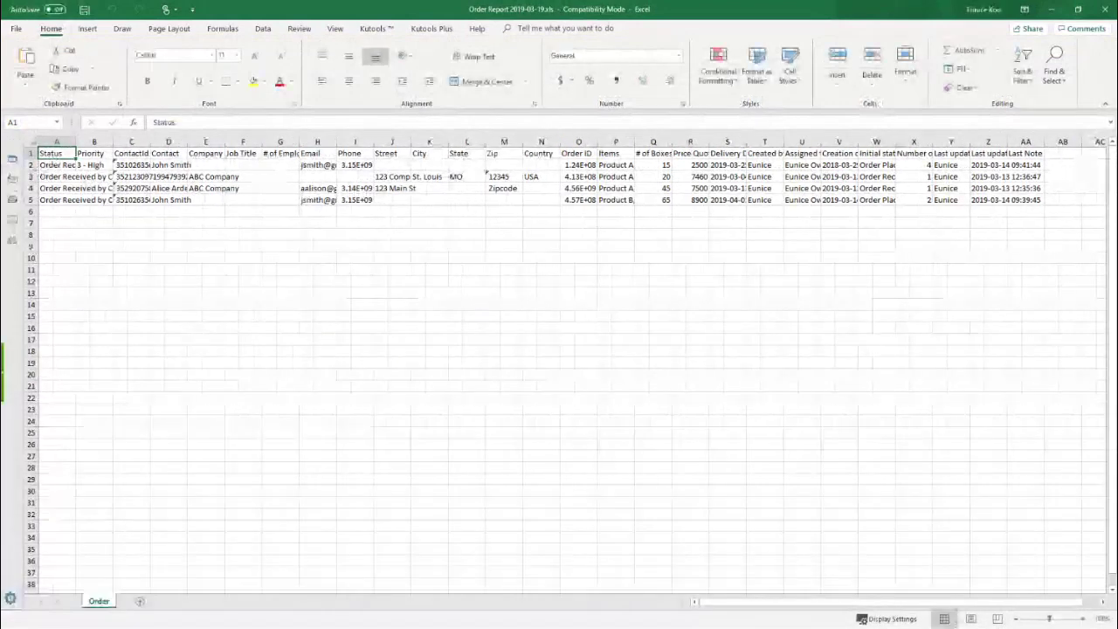
Step: Widen the Price Quoted ($) column so its full heading fits, and select the whole column
{"action": "left_click", "coordinate": [877, 188]}
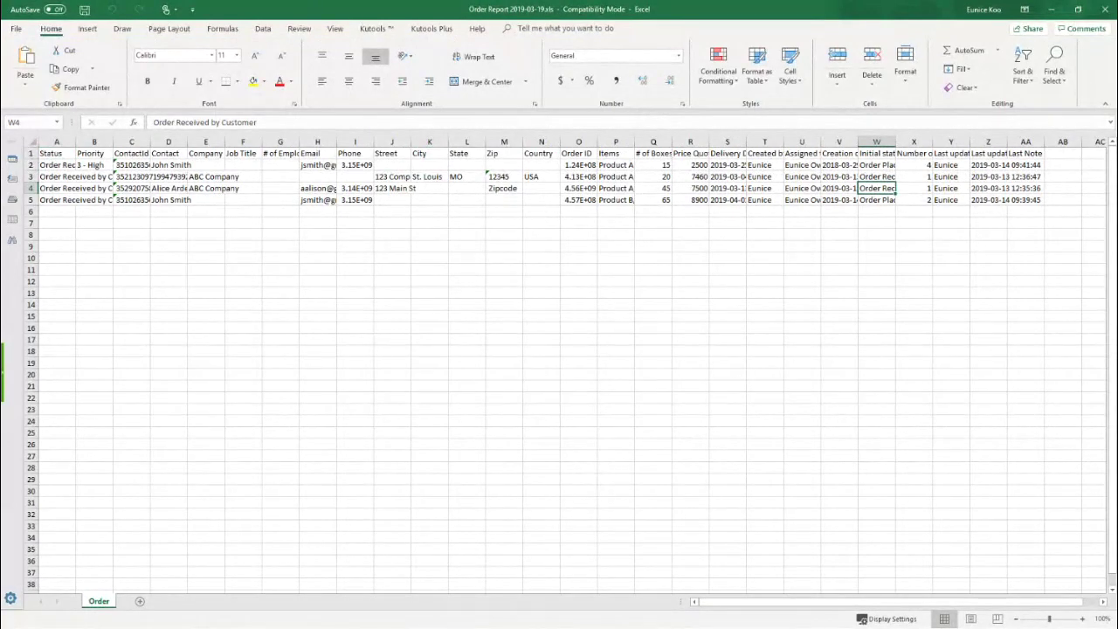
{"action": "left_click_drag", "start_coordinate": [709, 141], "coordinate": [817, 142]}
{"action": "left_click", "coordinate": [748, 141]}
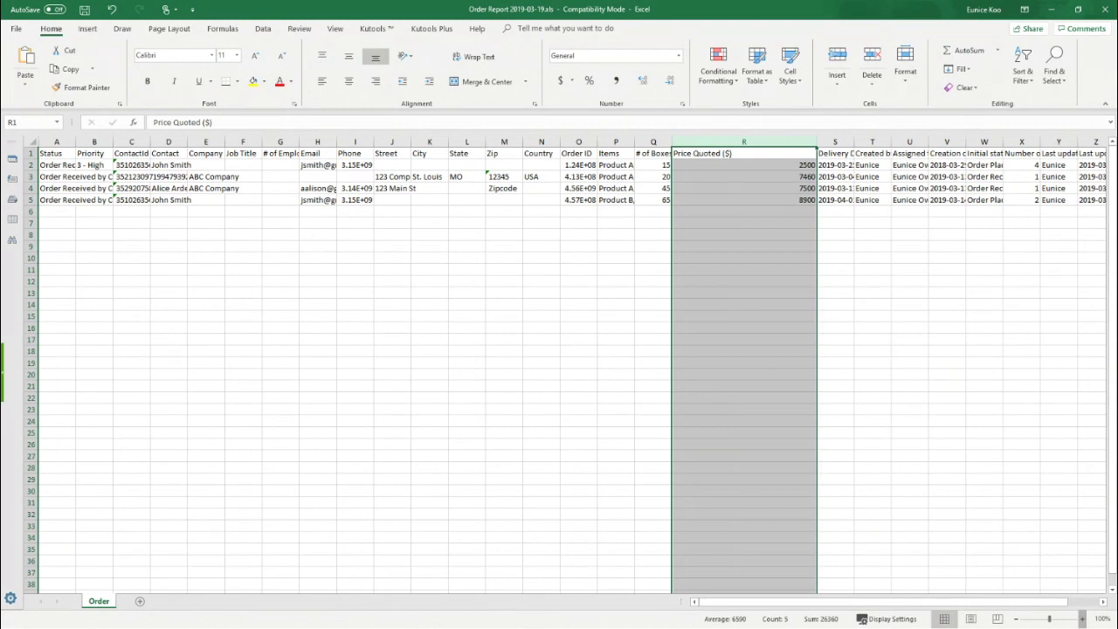
Step: Total the Price Quoted ($) values in cell R6 with the formula =SUM(R2:R5)
{"action": "left_click", "coordinate": [1083, 619]}
{"action": "left_click", "coordinate": [1083, 618]}
{"action": "left_click", "coordinate": [1082, 618]}
{"action": "left_click", "coordinate": [1083, 618]}
{"action": "left_click", "coordinate": [1082, 619]}
{"action": "left_click", "coordinate": [1083, 619]}
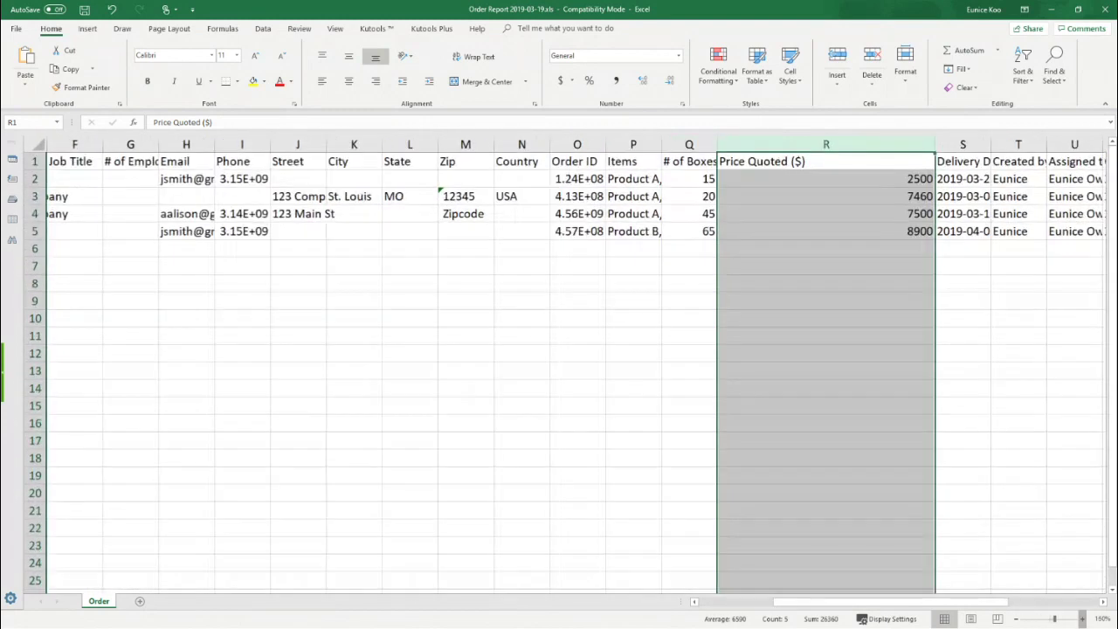
{"action": "left_click", "coordinate": [1082, 618]}
{"action": "left_click", "coordinate": [1082, 619]}
{"action": "scroll", "coordinate": [577, 366], "scroll_direction": "right", "scroll_amount": 2}
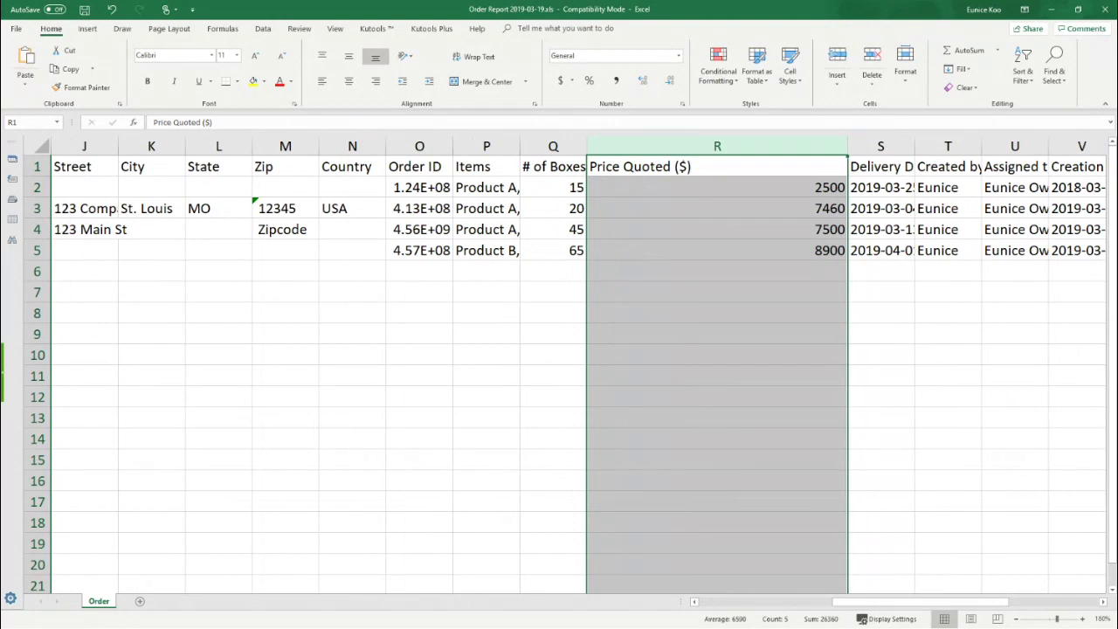
{"action": "left_click", "coordinate": [717, 271]}
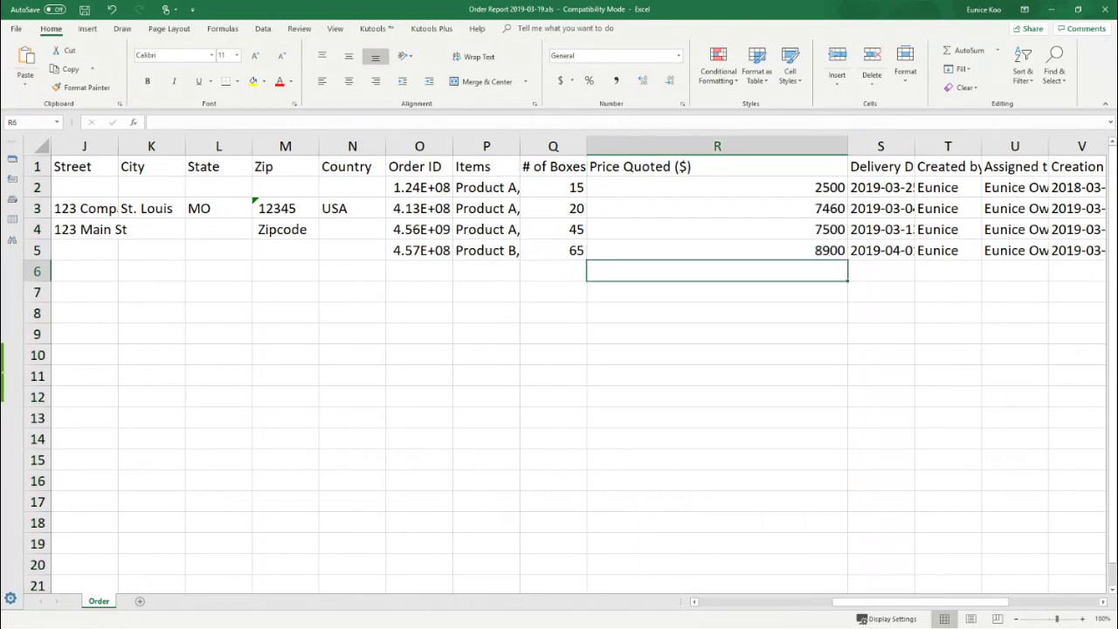
{"action": "type", "text": "="}
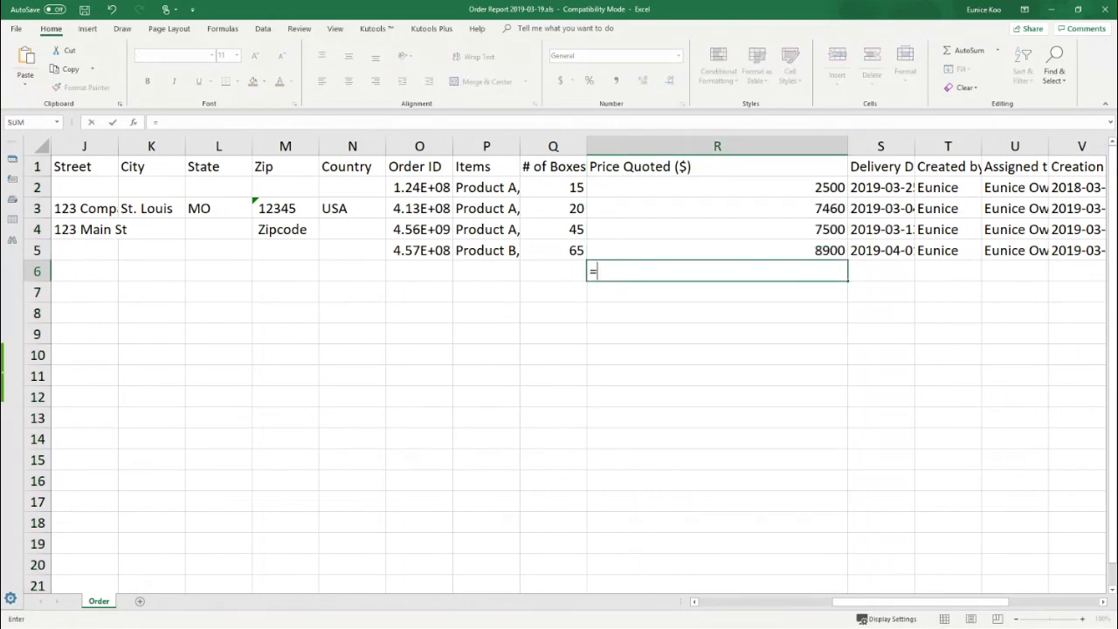
{"action": "type", "text": "SUM("}
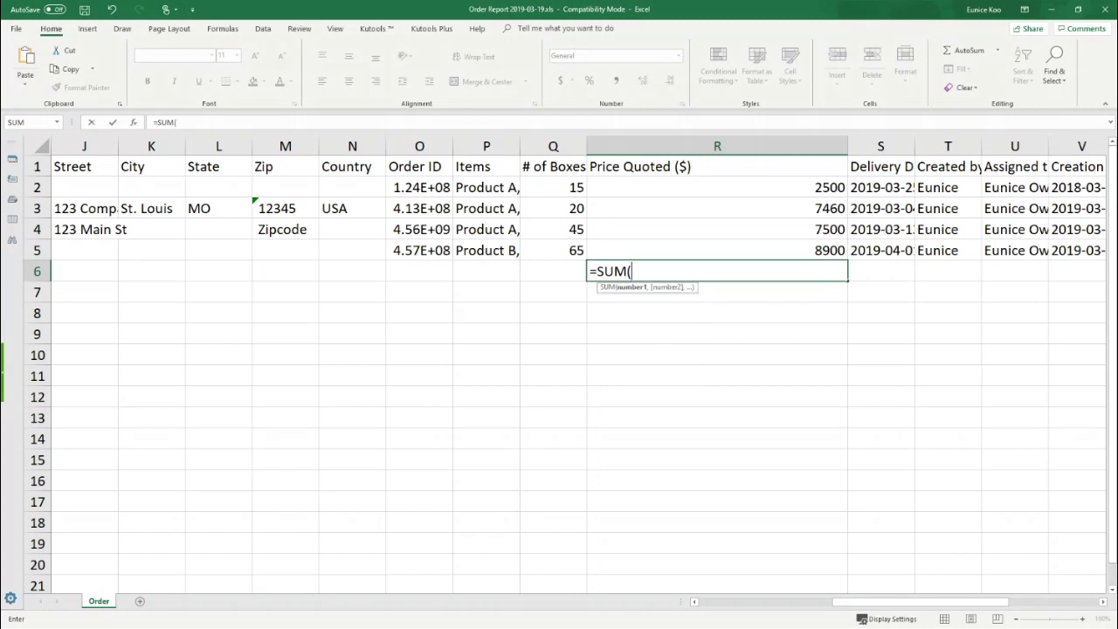
{"action": "left_click_drag", "start_coordinate": [716, 187], "coordinate": [716, 250]}
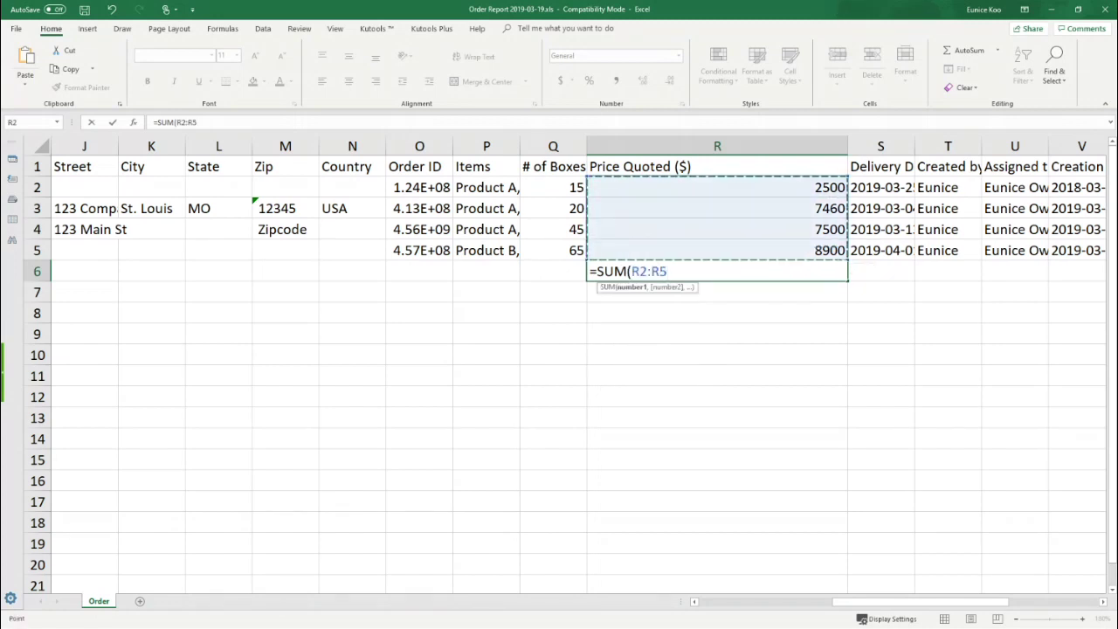
{"action": "type", "text": ")"}
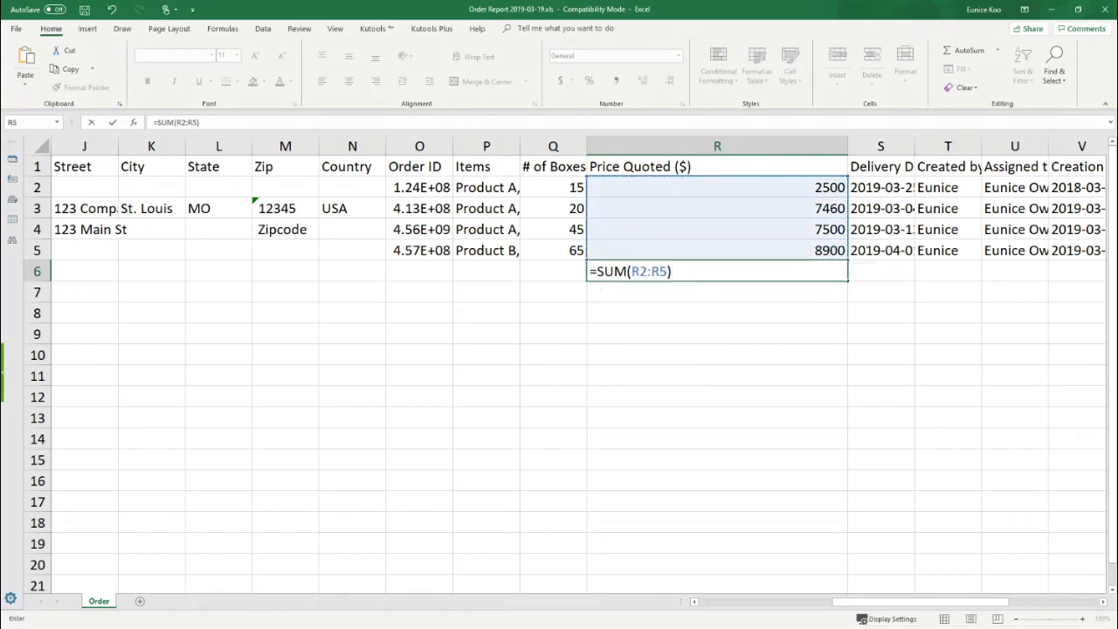
{"action": "key", "text": "Return"}
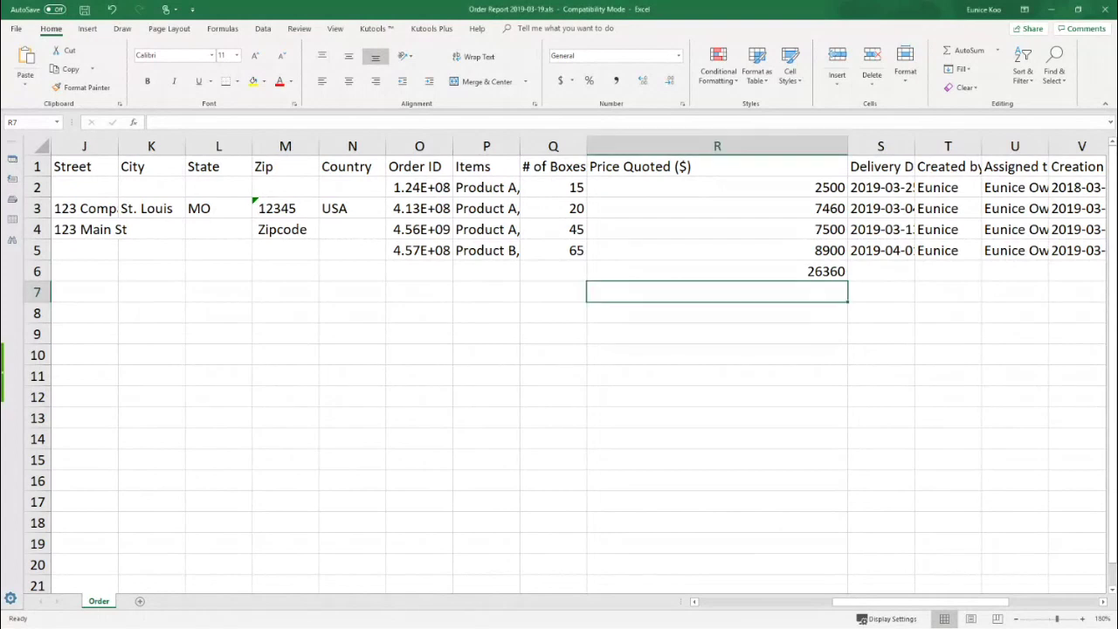
Step: Widen the # of Boxes column (Q) and total its values in cell Q6 with the formula =SUM(Q2:Q5)
{"action": "left_click", "coordinate": [553, 166]}
{"action": "left_click_drag", "start_coordinate": [587, 145], "coordinate": [627, 146]}
{"action": "left_click", "coordinate": [573, 271]}
{"action": "type", "text": "=SUM("}
{"action": "left_click_drag", "start_coordinate": [573, 186], "coordinate": [573, 250]}
{"action": "type", "text": ")"}
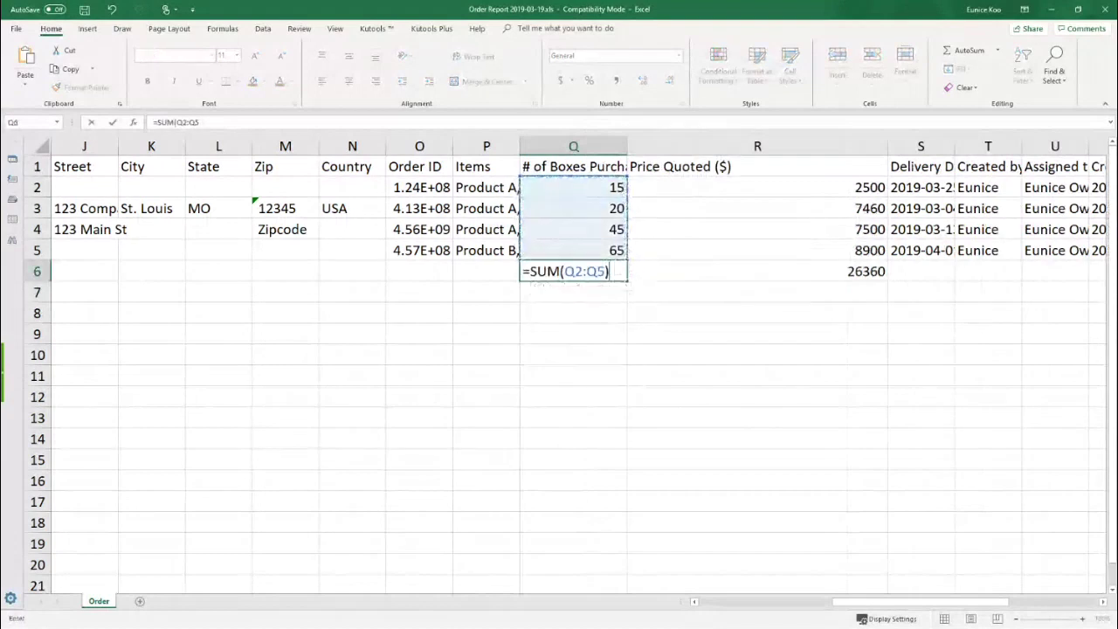
{"action": "key", "text": "Return"}
{"action": "left_click", "coordinate": [573, 272]}
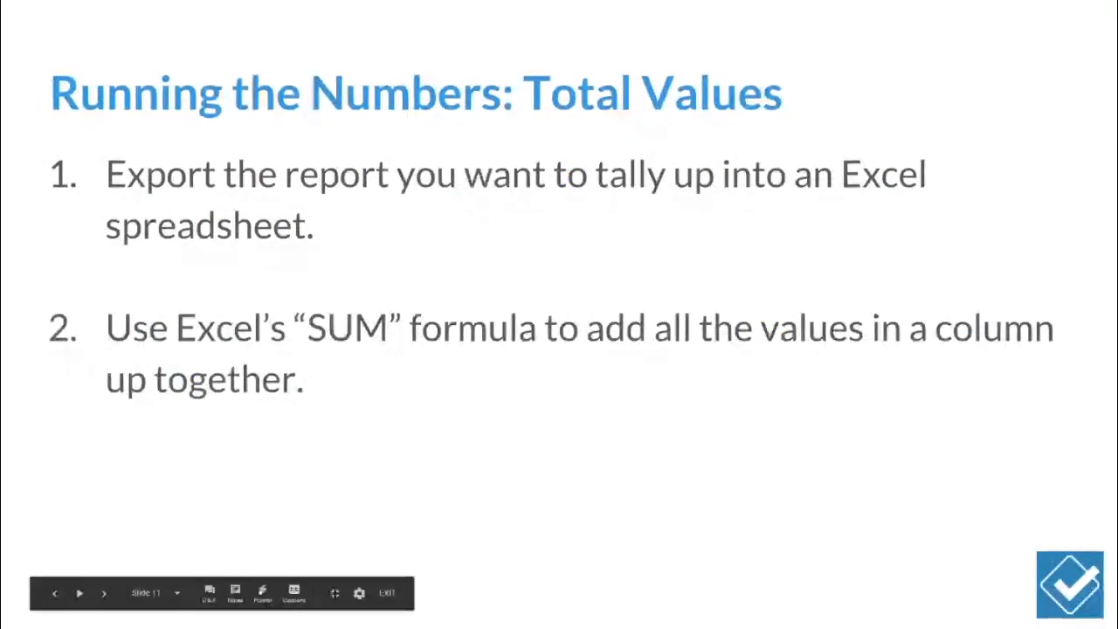
{"action": "key", "text": "Right"}
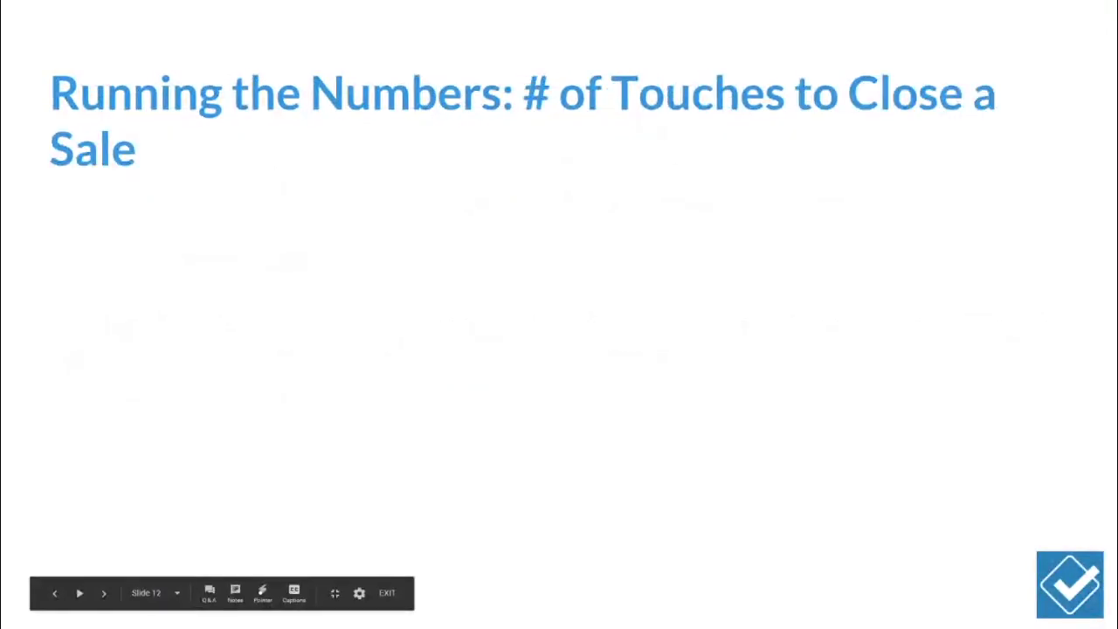